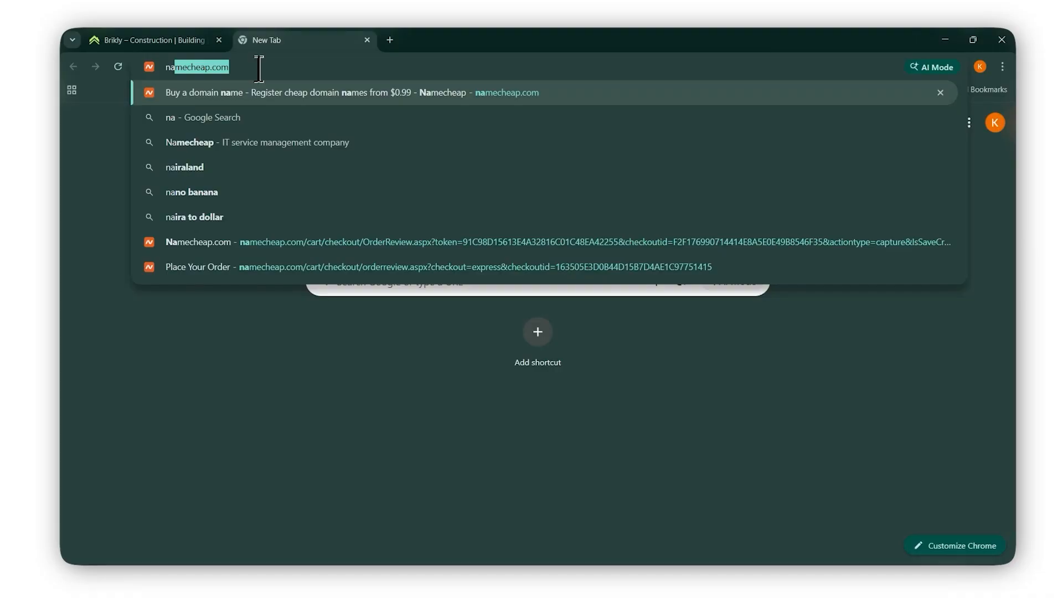
From Namecheap's Hosting List, open cPanel for the briklygroup.com plan via the RENEW dropdown.
{"action": "key", "text": "Return"}
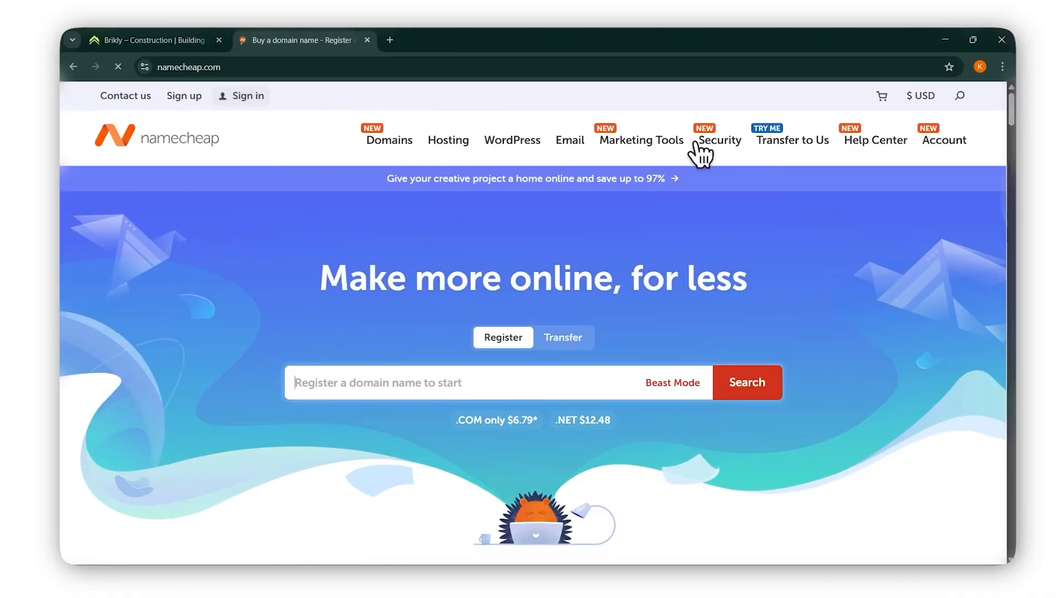
{"action": "mouse_move", "coordinate": [703, 155]}
{"action": "mouse_move", "coordinate": [248, 100]}
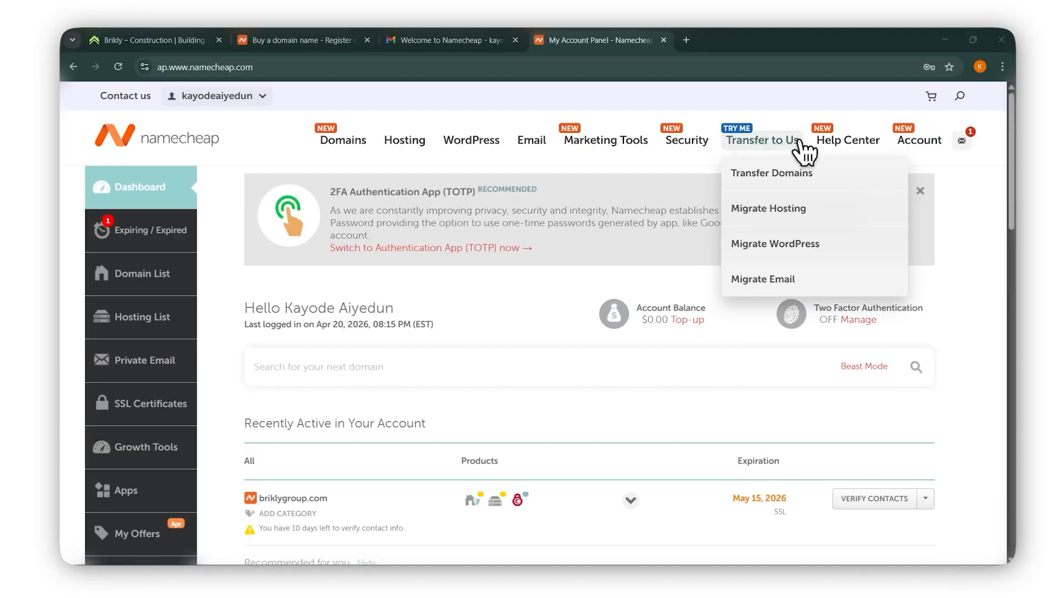
{"action": "mouse_move", "coordinate": [914, 143]}
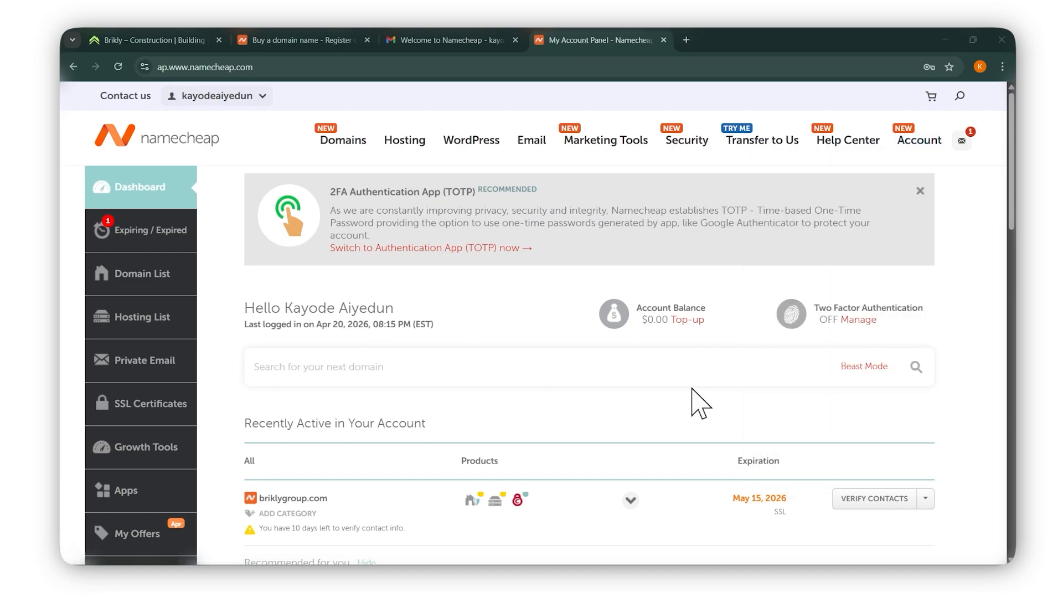
{"action": "scroll", "coordinate": [699, 396], "scroll_direction": "down", "scroll_amount": 1}
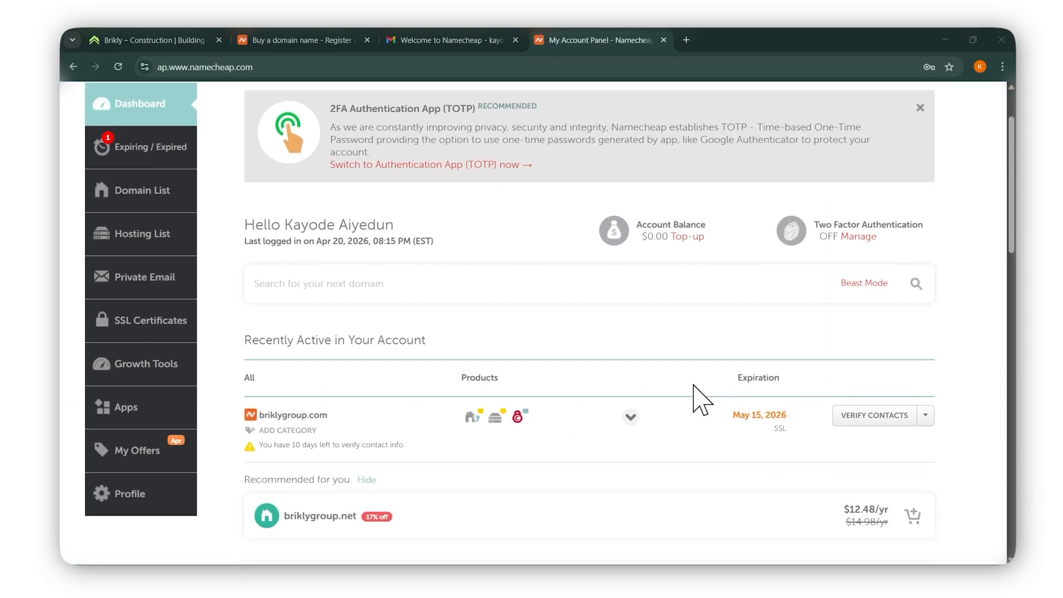
{"action": "scroll", "coordinate": [485, 369], "scroll_direction": "up", "scroll_amount": 1}
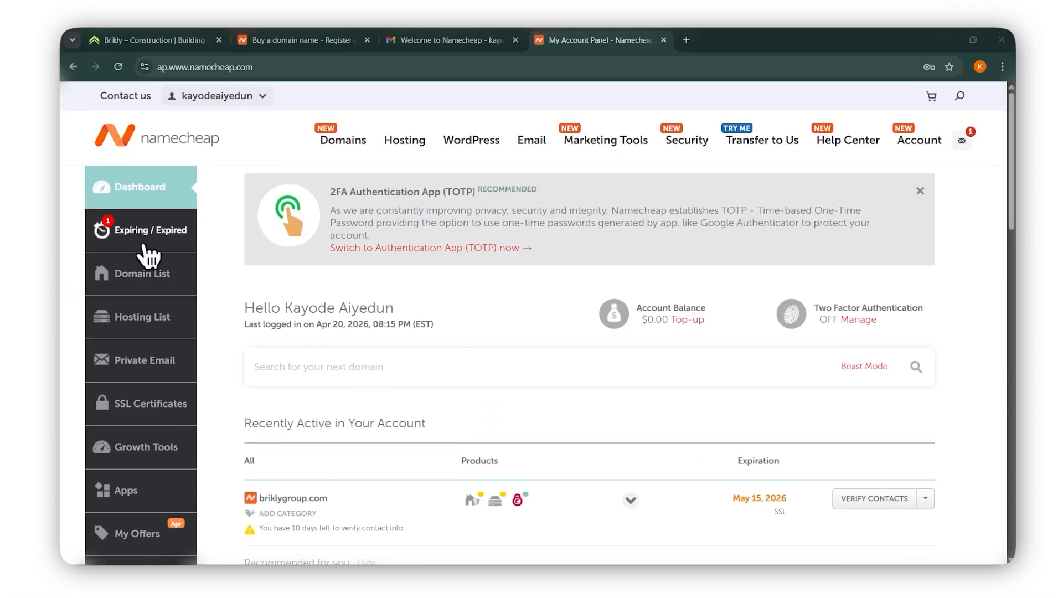
{"action": "left_click", "coordinate": [145, 324]}
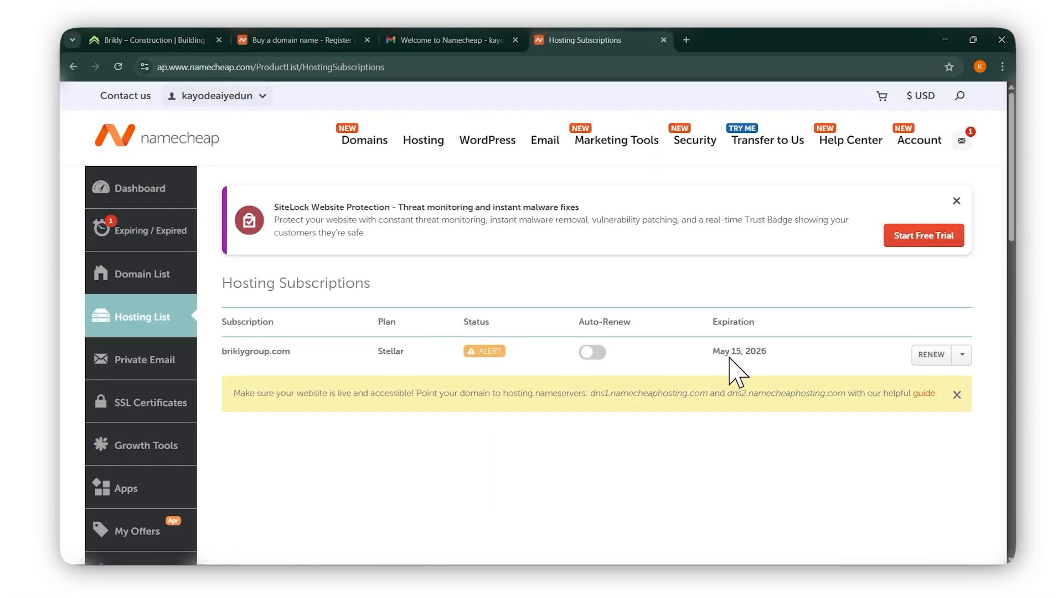
{"action": "left_click", "coordinate": [964, 355]}
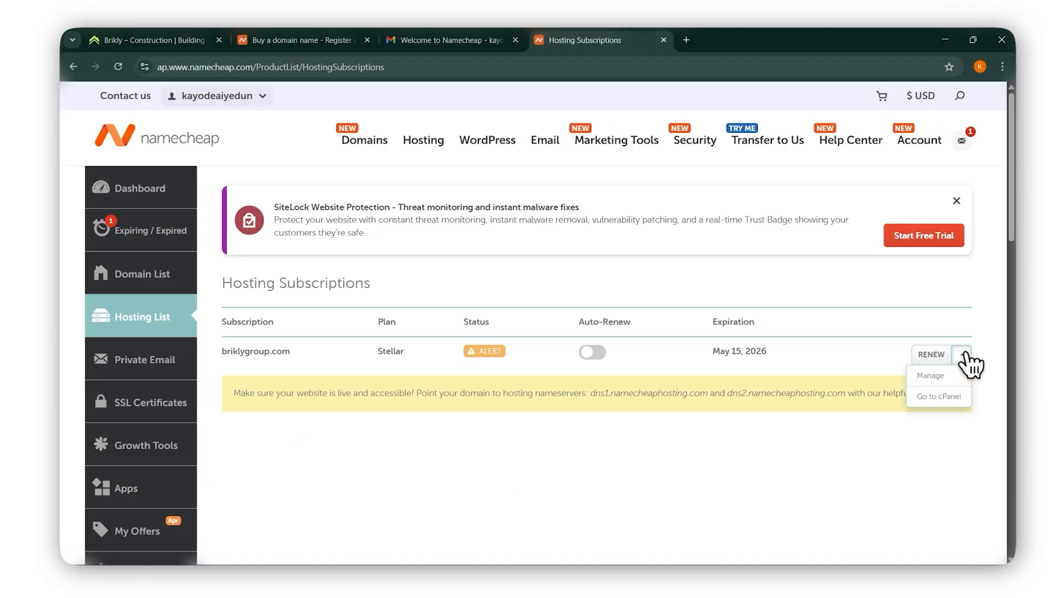
{"action": "left_click", "coordinate": [940, 396]}
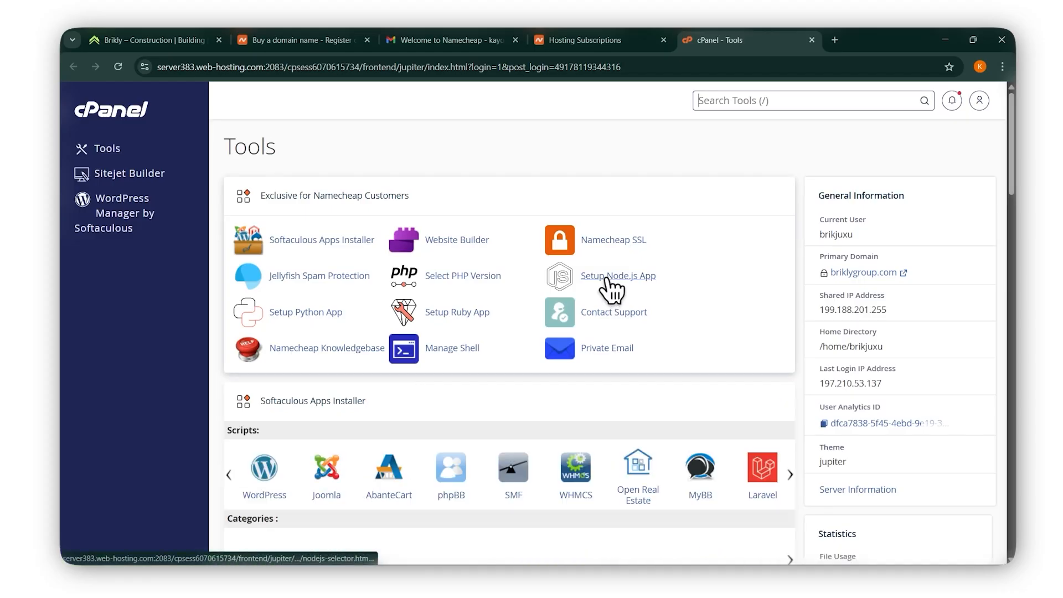
Scroll the cPanel Tools page to the Email section and open Email Accounts.
{"action": "scroll", "coordinate": [612, 291], "scroll_direction": "down", "scroll_amount": 10}
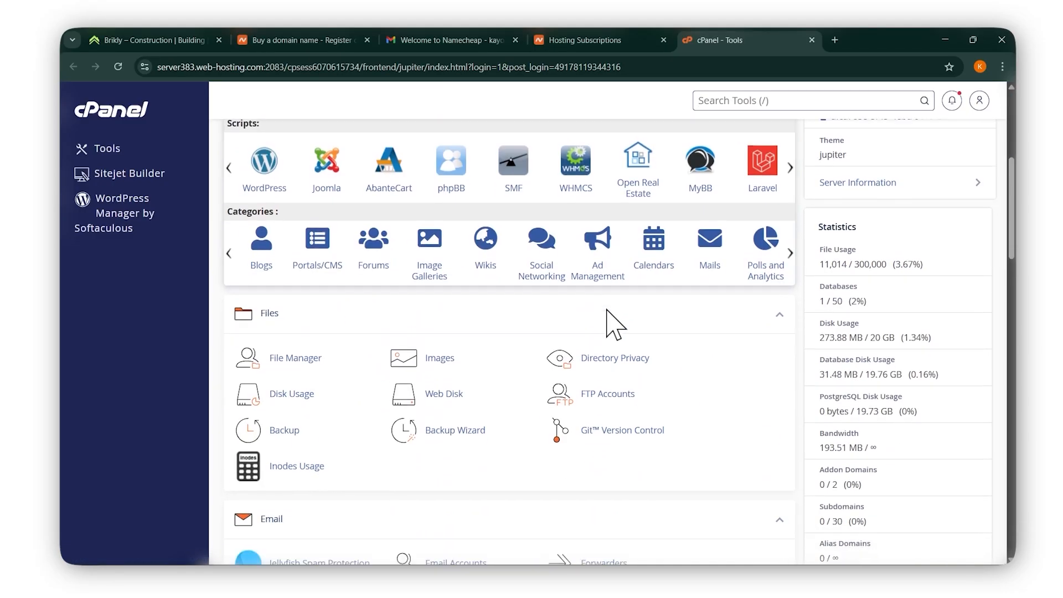
{"action": "scroll", "coordinate": [607, 310], "scroll_direction": "down", "scroll_amount": 2}
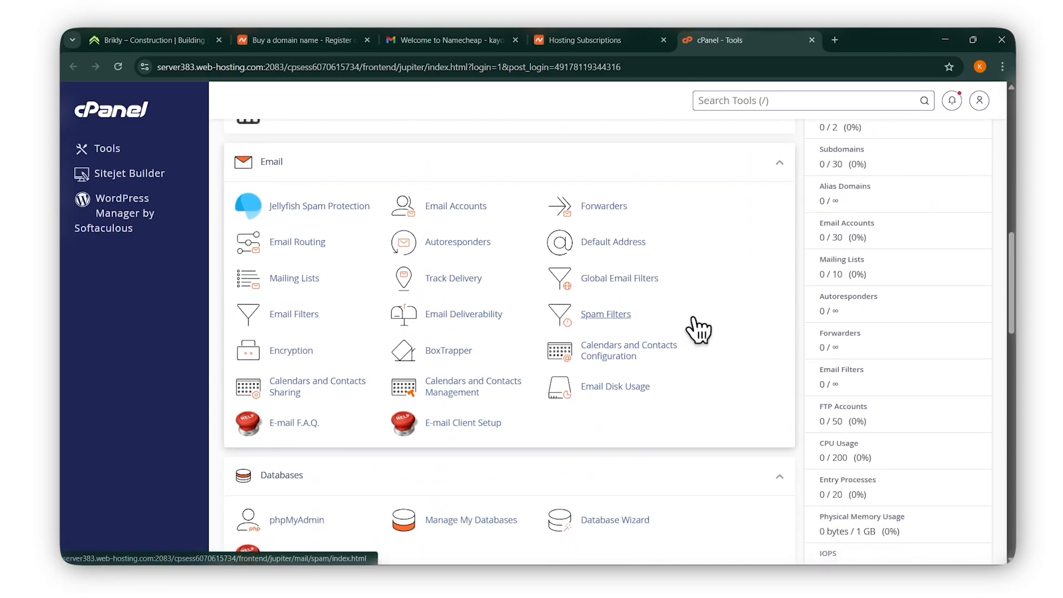
{"action": "scroll", "coordinate": [609, 327], "scroll_direction": "up", "scroll_amount": 2}
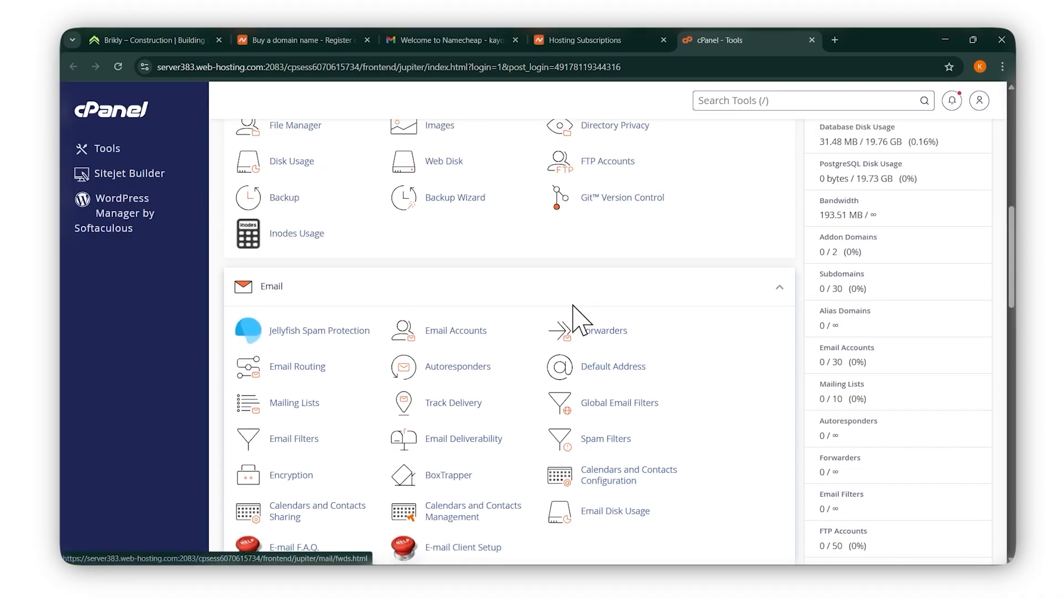
{"action": "scroll", "coordinate": [261, 301], "scroll_direction": "down", "scroll_amount": 1}
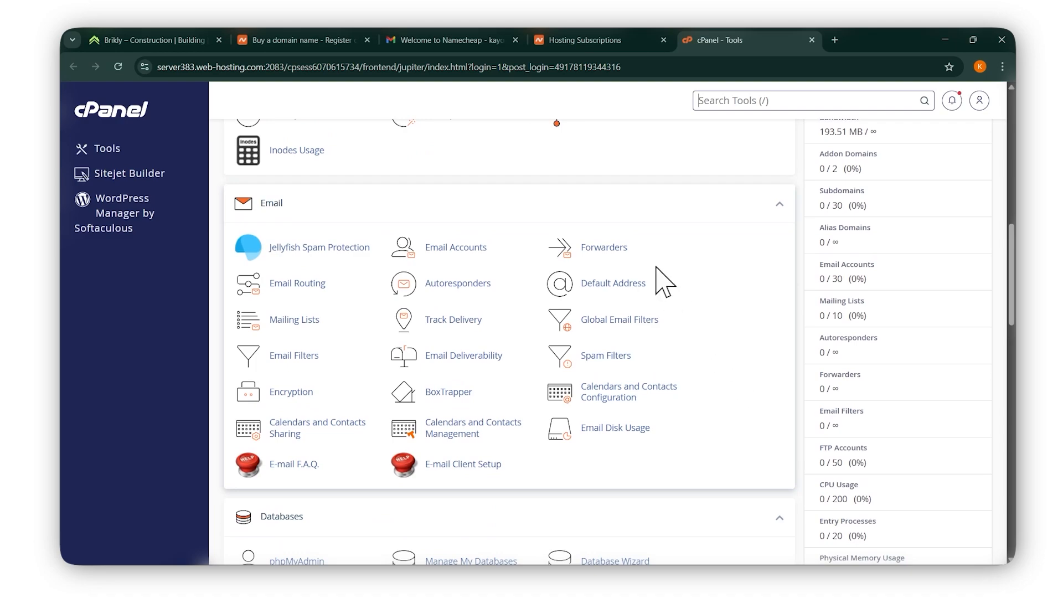
{"action": "scroll", "coordinate": [687, 249], "scroll_direction": "down", "scroll_amount": 1}
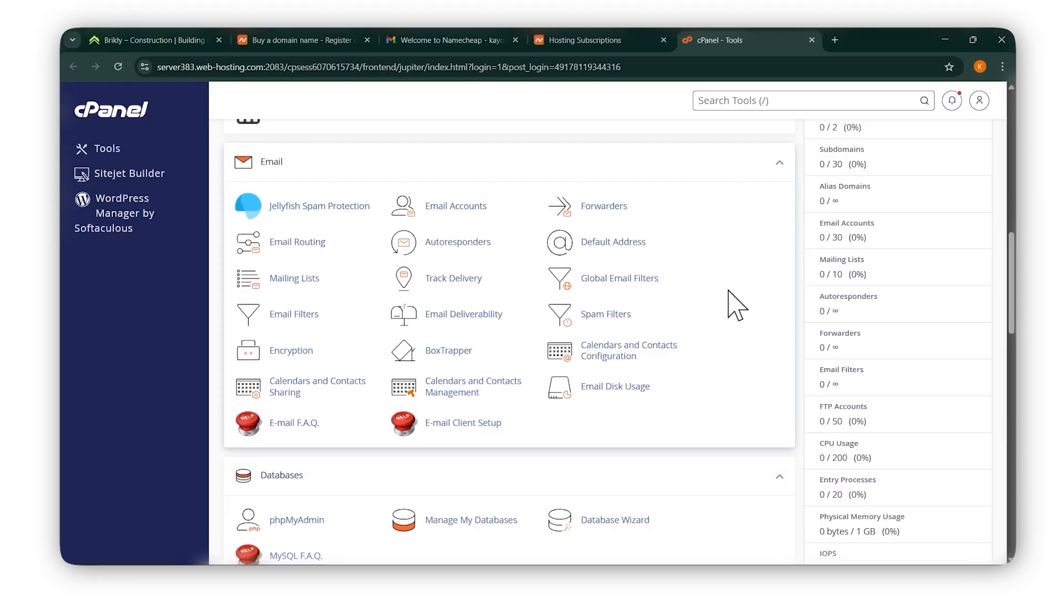
{"action": "left_click", "coordinate": [464, 213]}
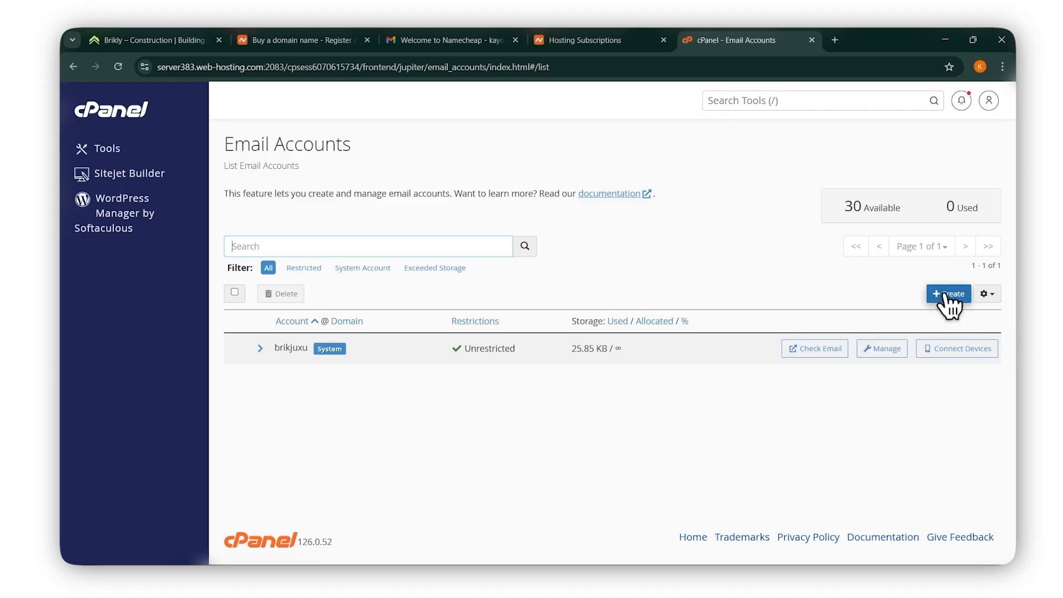
Create a mailbox with username admin and a strength-100 password.
{"action": "left_click", "coordinate": [950, 300]}
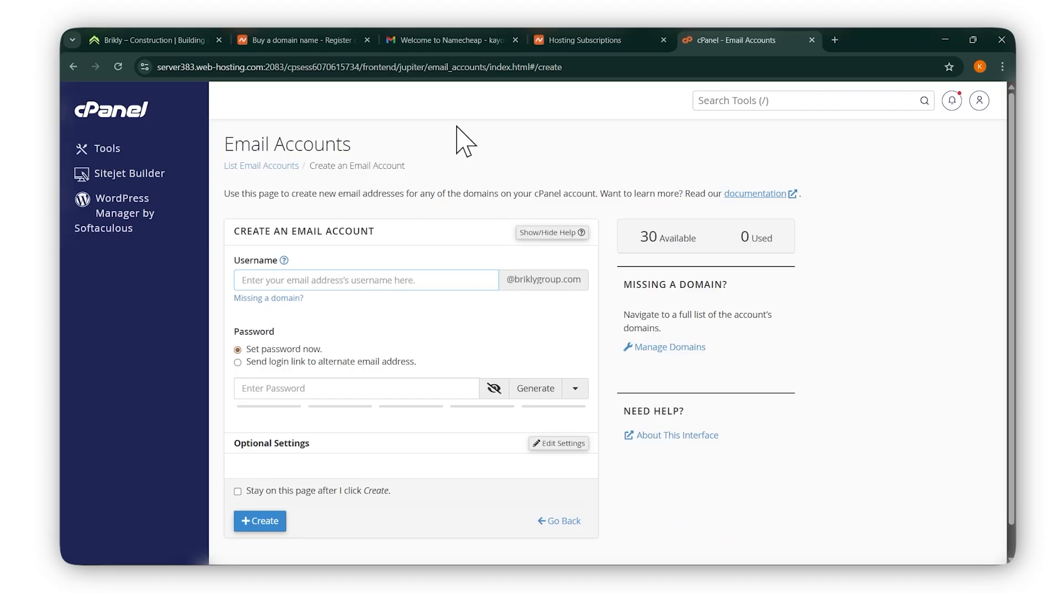
{"action": "type", "text": "admi"}
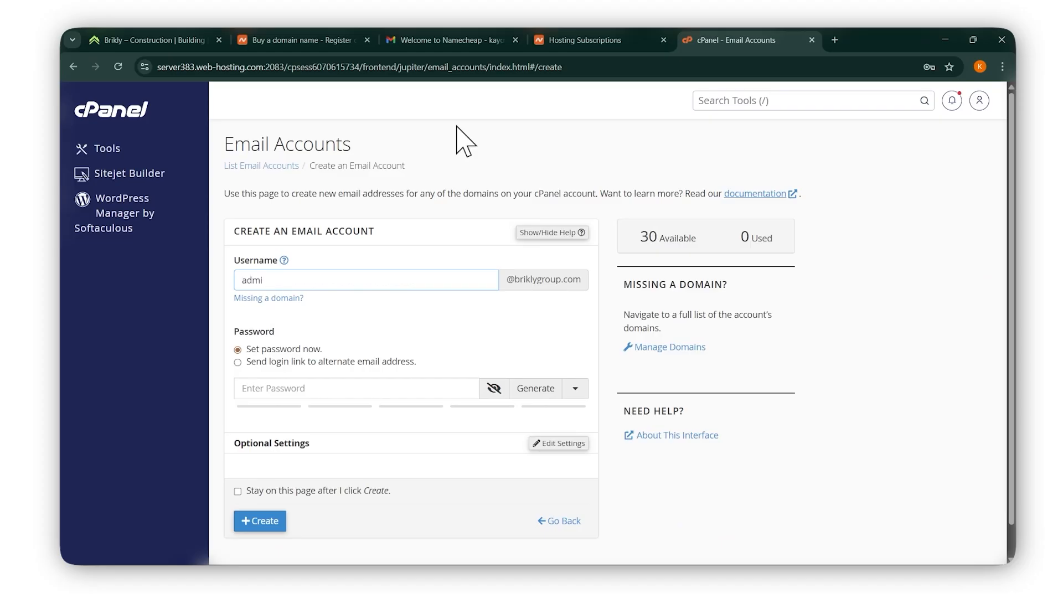
{"action": "type", "text": "n"}
{"action": "scroll", "coordinate": [526, 377], "scroll_direction": "down", "scroll_amount": 1}
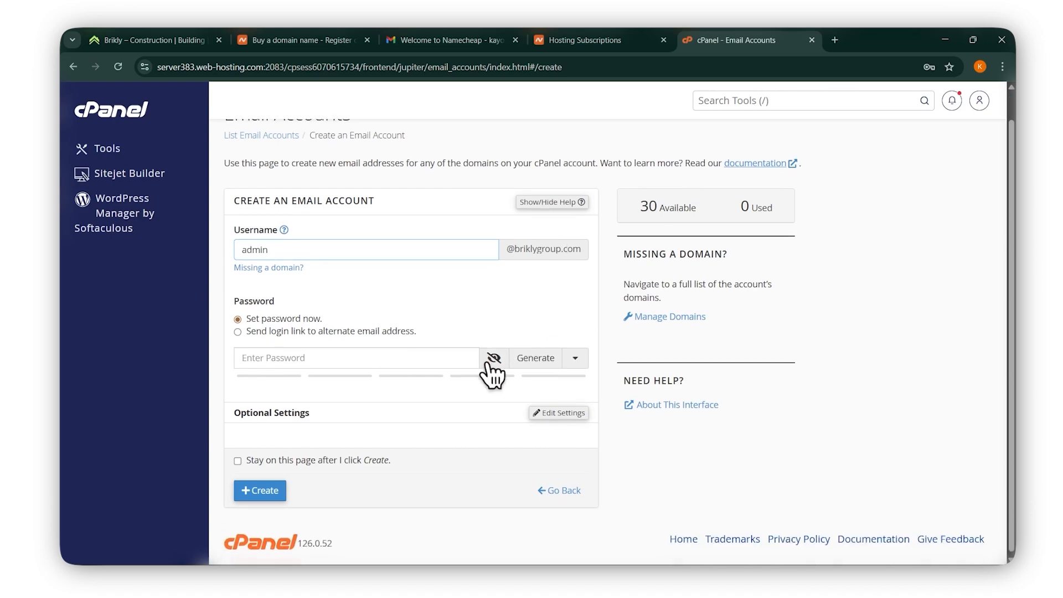
{"action": "left_click", "coordinate": [324, 361]}
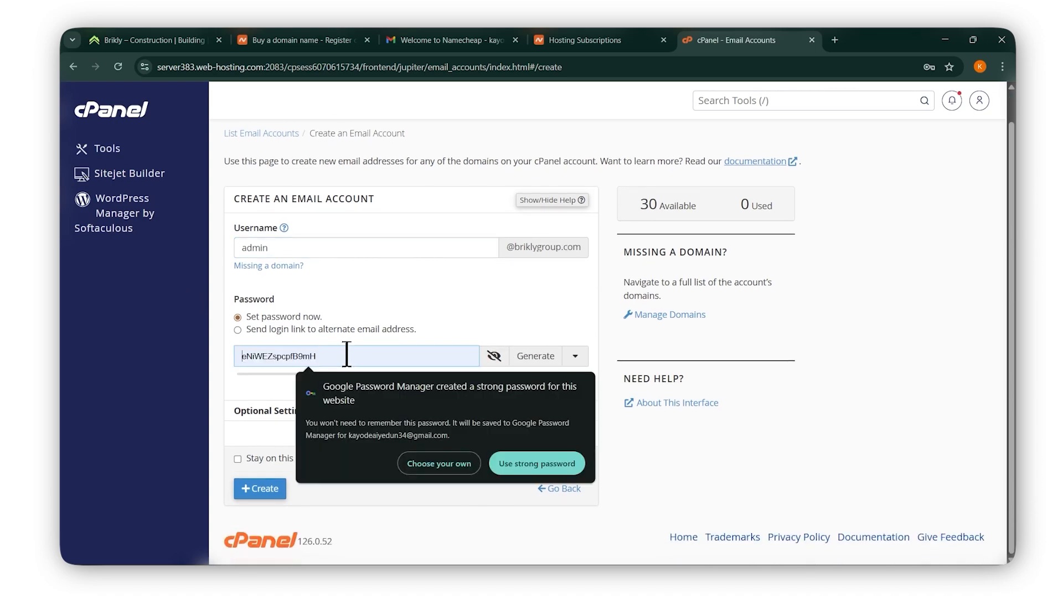
{"action": "type", "text": "••"}
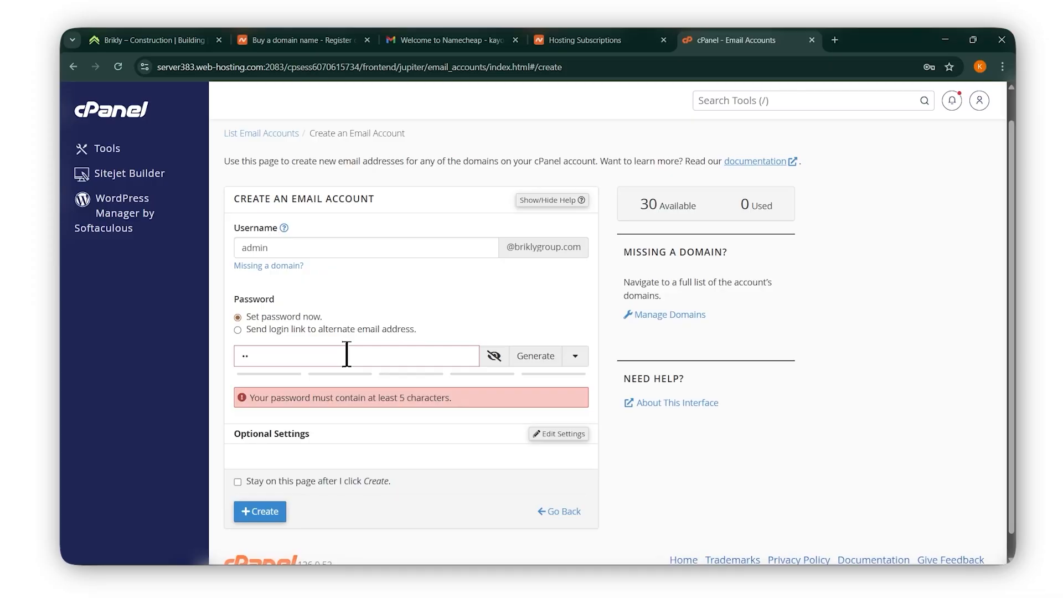
{"action": "key", "text": "BackSpace"}
{"action": "key", "text": "BackSpace"}
{"action": "type", "text": "••••••••••••••••"}
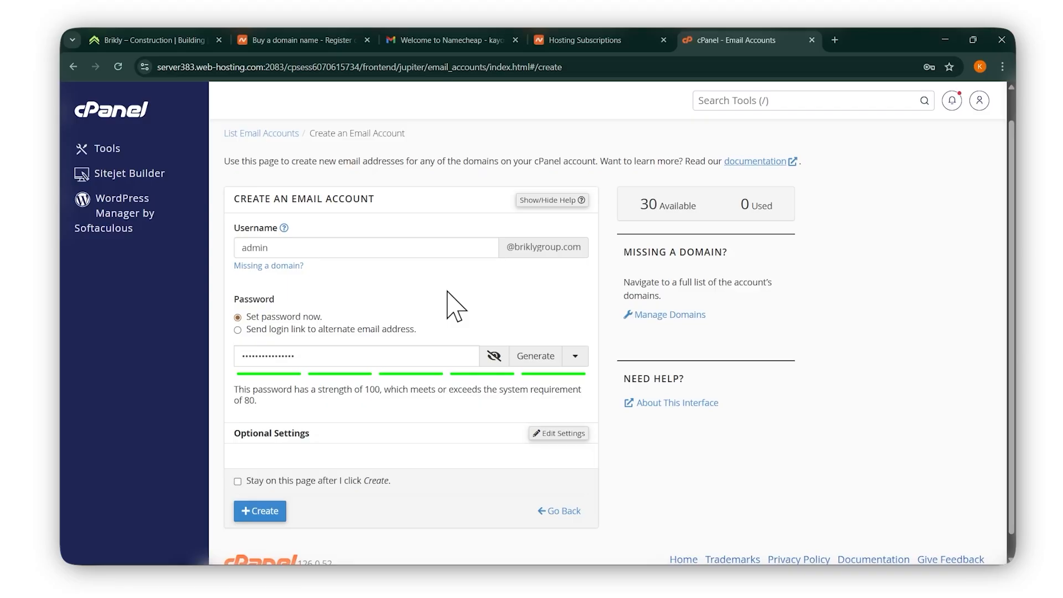
{"action": "scroll", "coordinate": [475, 310], "scroll_direction": "down", "scroll_amount": 1}
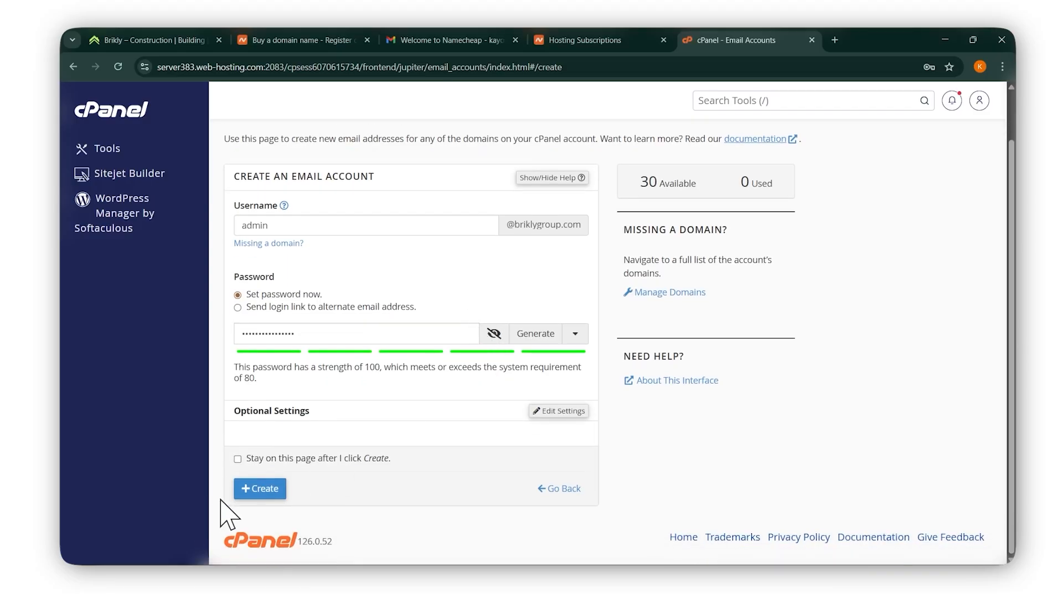
{"action": "left_click", "coordinate": [268, 489]}
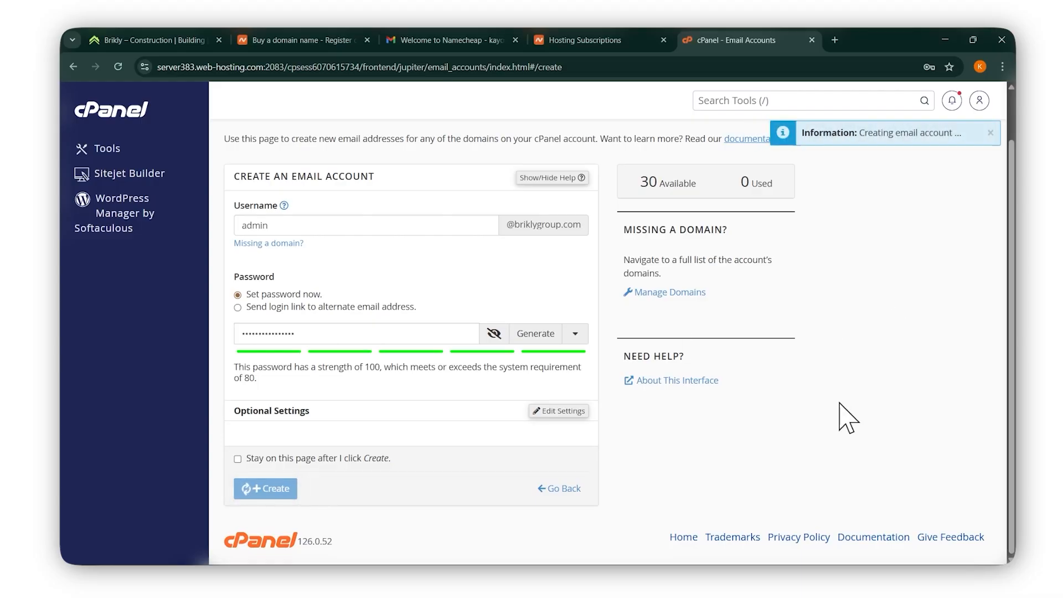
Dismiss the save-password prompt and open Check Email for the new admin account.
{"action": "left_click", "coordinate": [940, 104]}
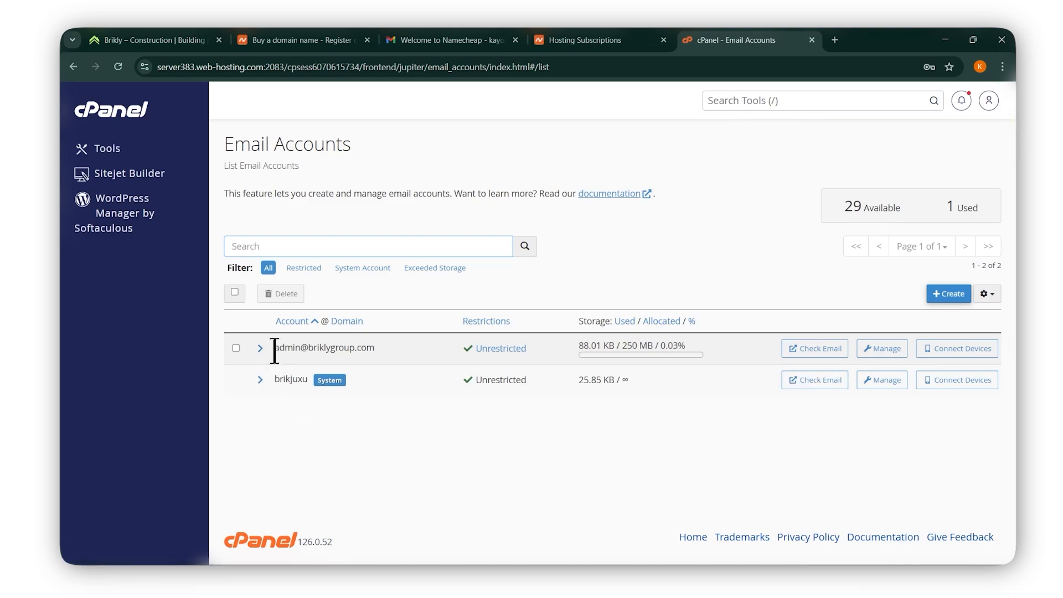
{"action": "left_click_drag", "start_coordinate": [275, 349], "coordinate": [381, 359]}
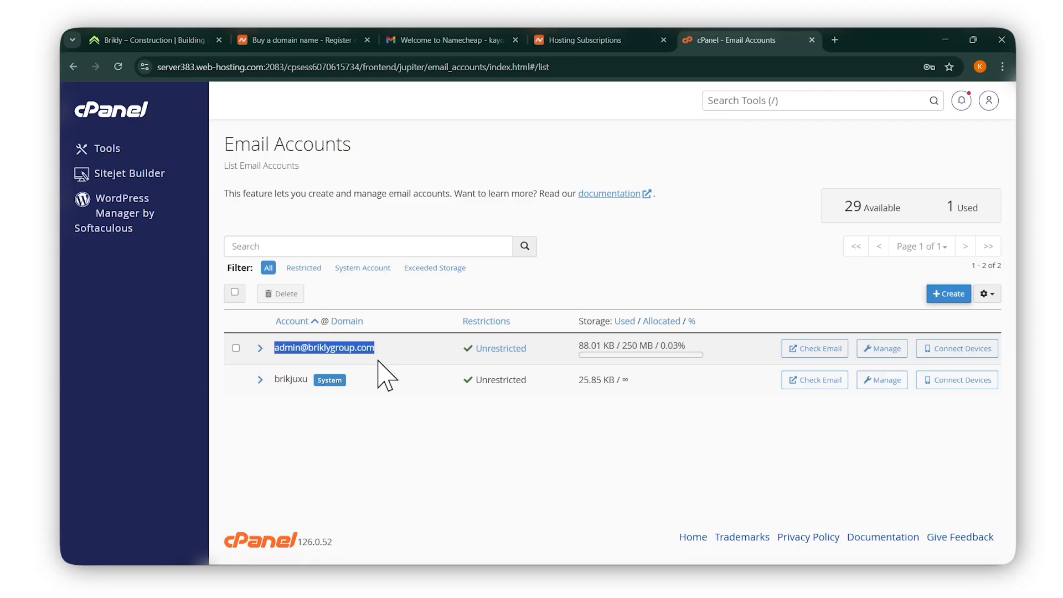
{"action": "left_click", "coordinate": [391, 419]}
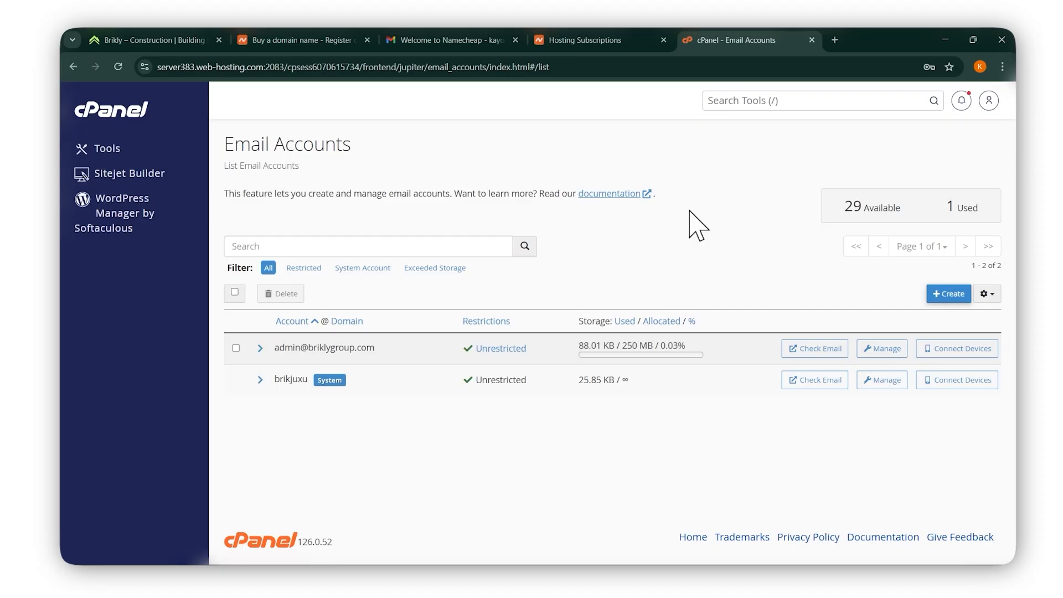
{"action": "left_click", "coordinate": [814, 350]}
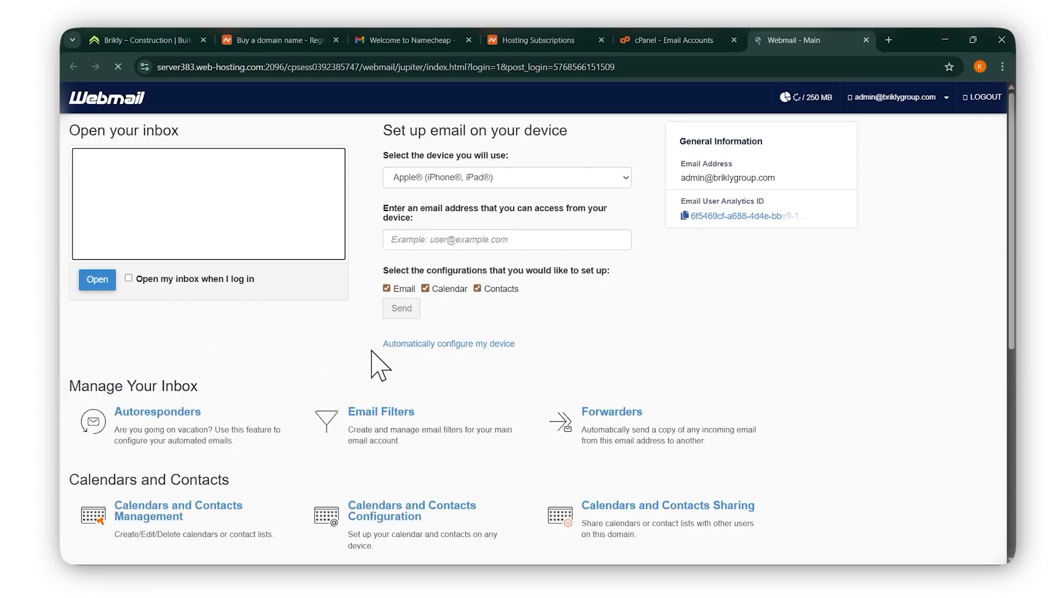
Launch the admin inbox in Roundcube, then start a fresh browser tab.
{"action": "left_click", "coordinate": [97, 279]}
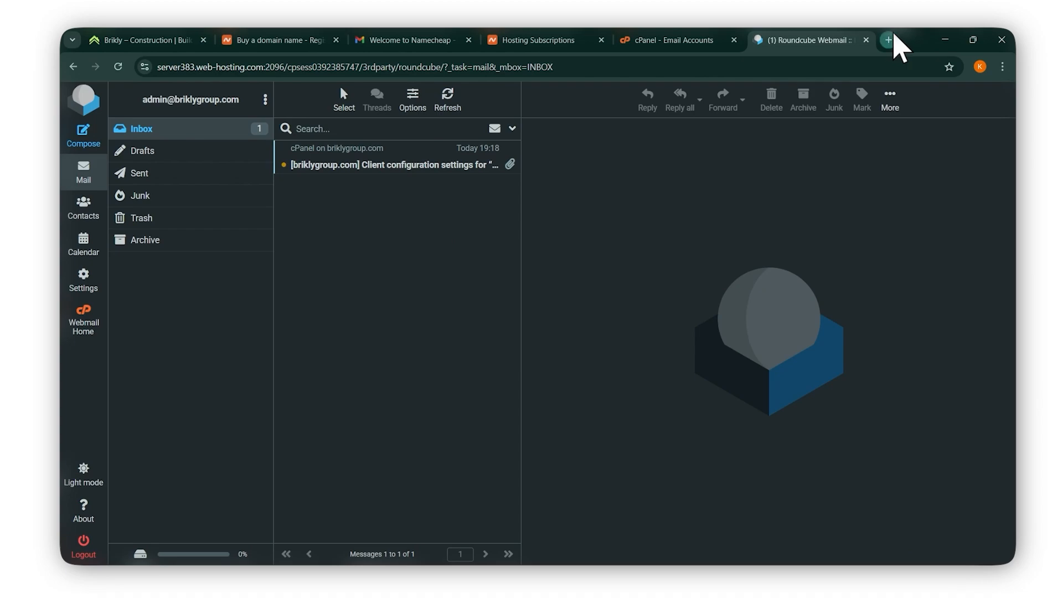
{"action": "left_click", "coordinate": [890, 40]}
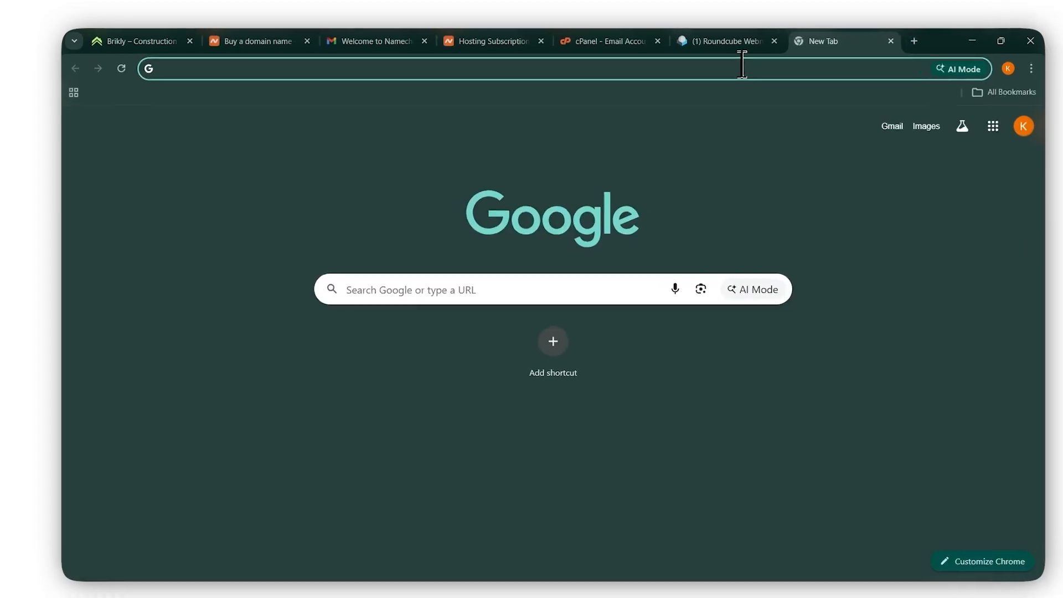
Go to briklygroup.com/webmail in the new tab to reach the Webmail login page.
{"action": "type", "text": "r"}
{"action": "key", "text": "BackSpace"}
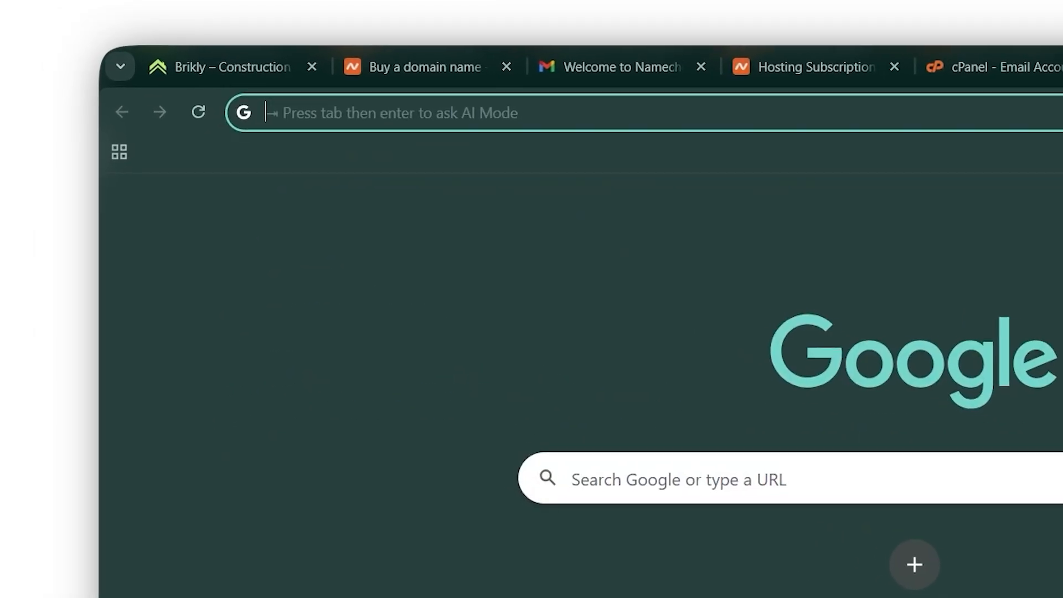
{"action": "type", "text": "b"}
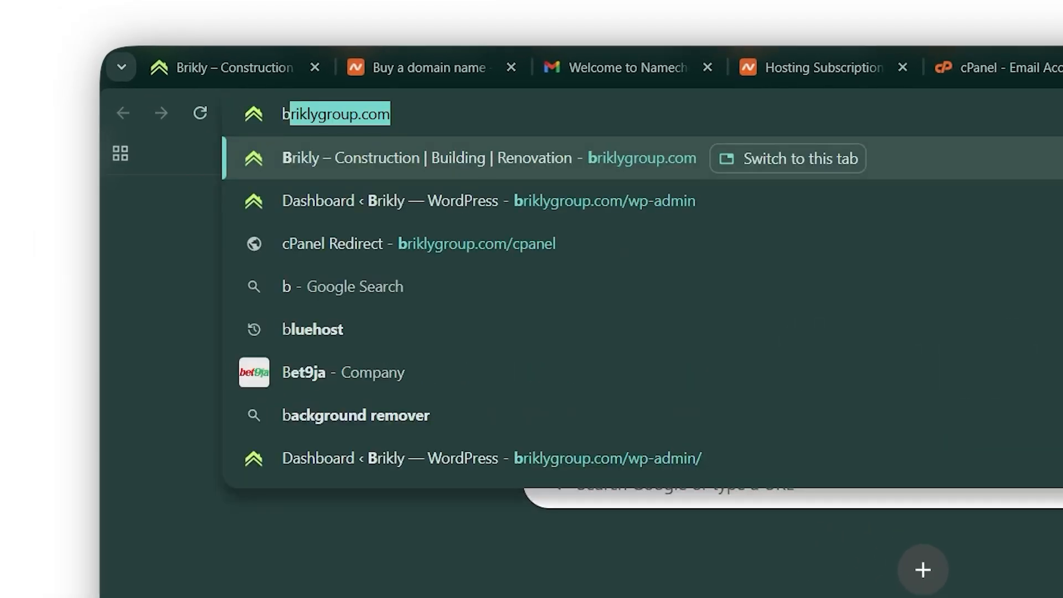
{"action": "key", "text": "Right"}
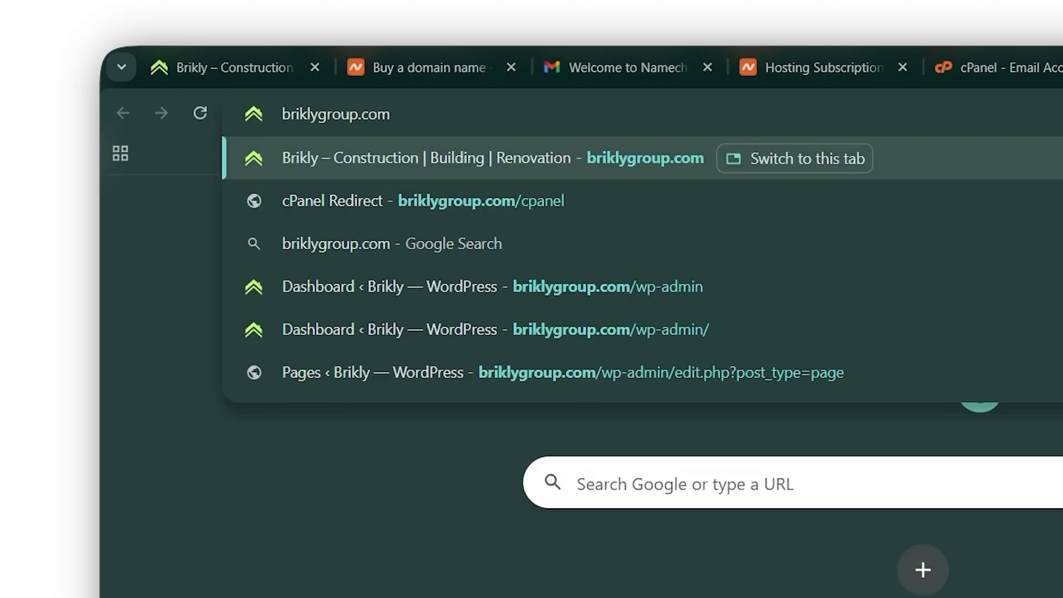
{"action": "type", "text": "/"}
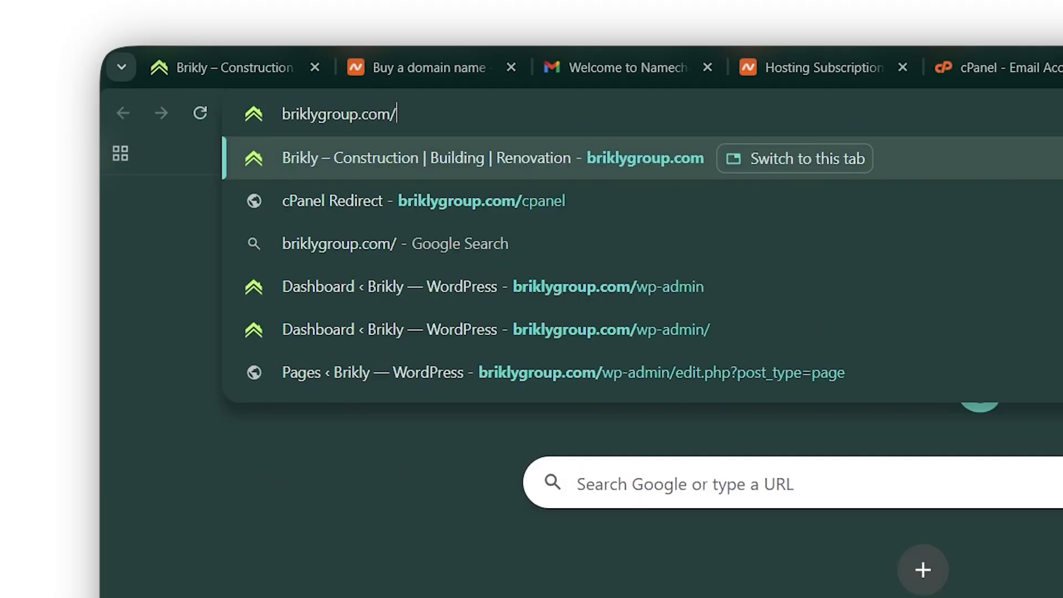
{"action": "type", "text": "webmail"}
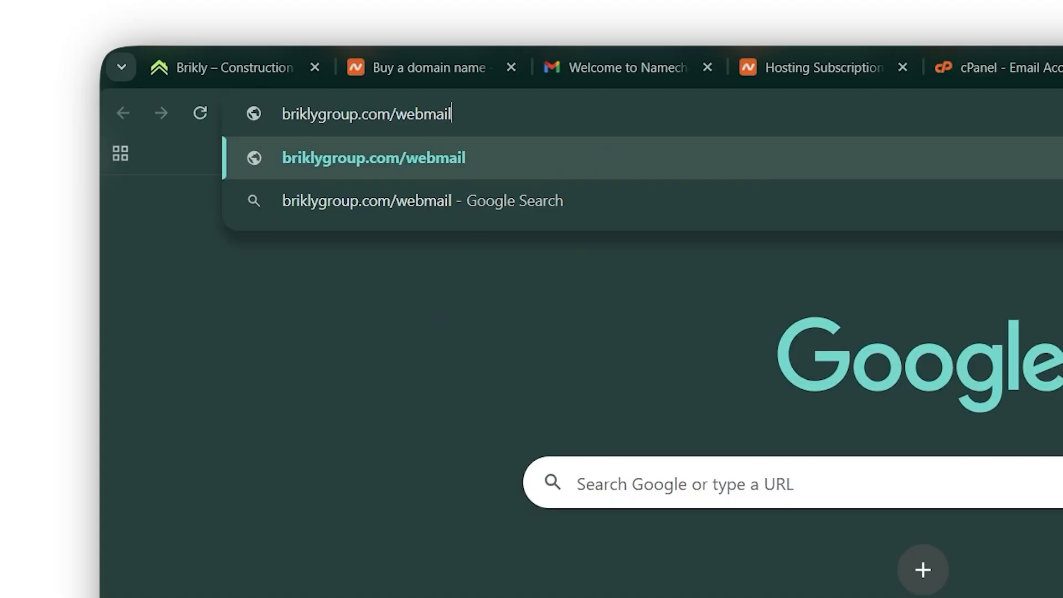
{"action": "key", "text": "Return"}
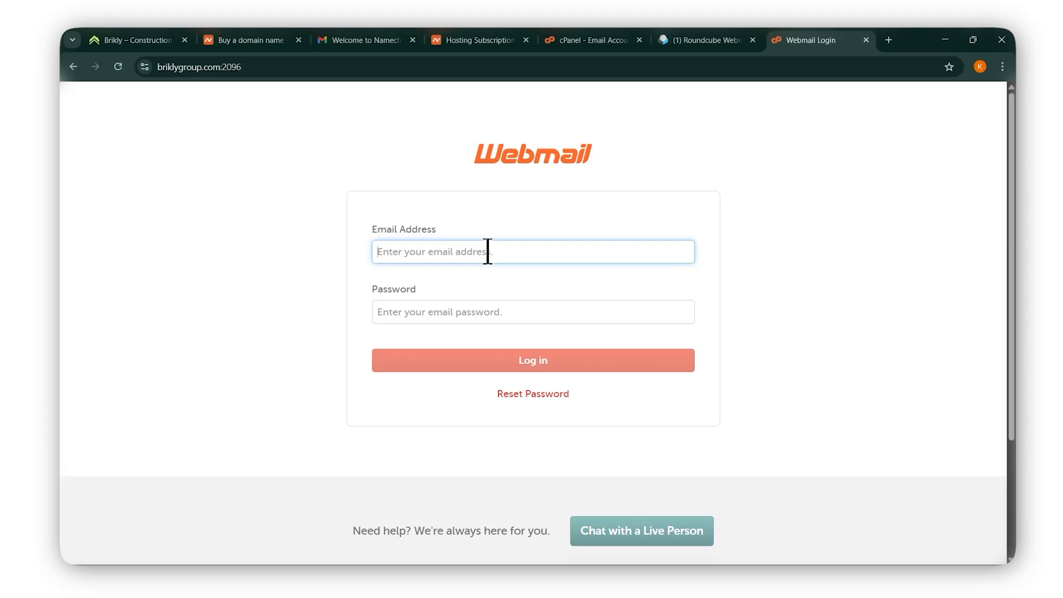
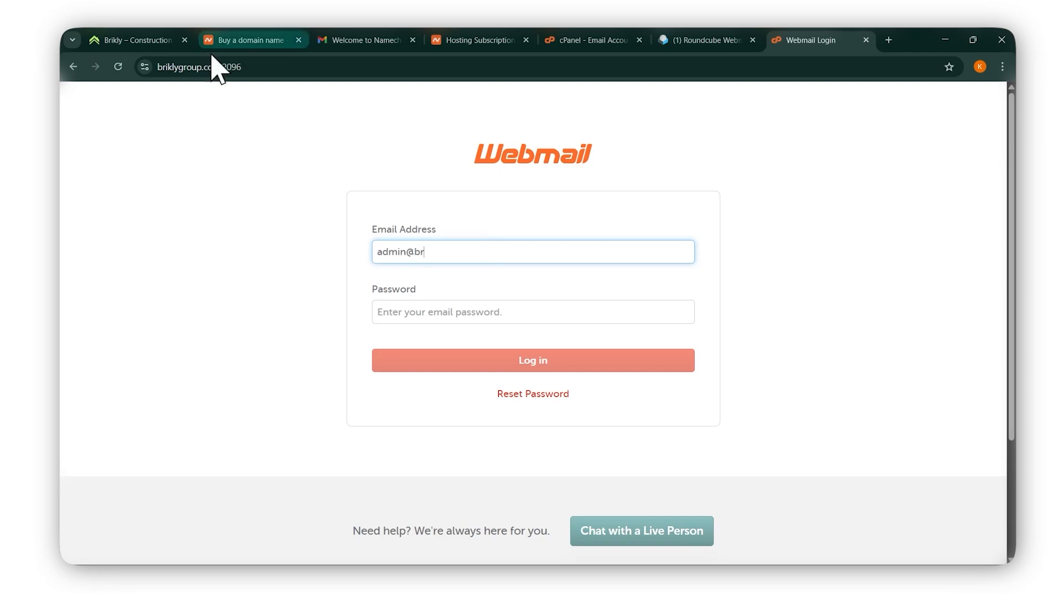
Log in to webmail with the admin mailbox address and password, declining to save the password.
{"action": "left_click_drag", "start_coordinate": [220, 66], "coordinate": [148, 68]}
{"action": "key", "text": "ctrl+c"}
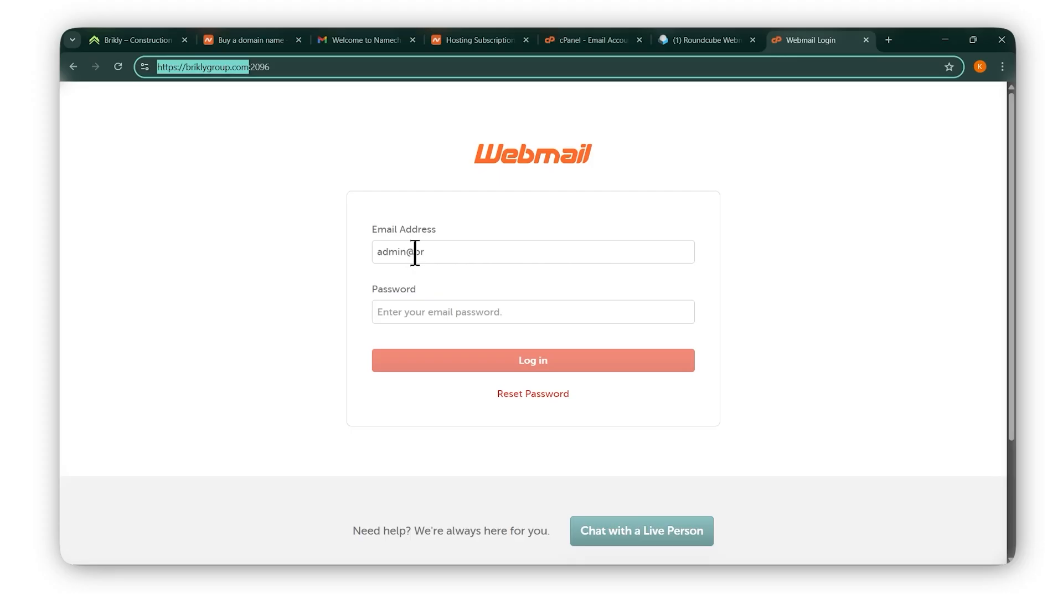
{"action": "left_click_drag", "start_coordinate": [415, 253], "coordinate": [449, 253]}
{"action": "key", "text": "ctrl+v"}
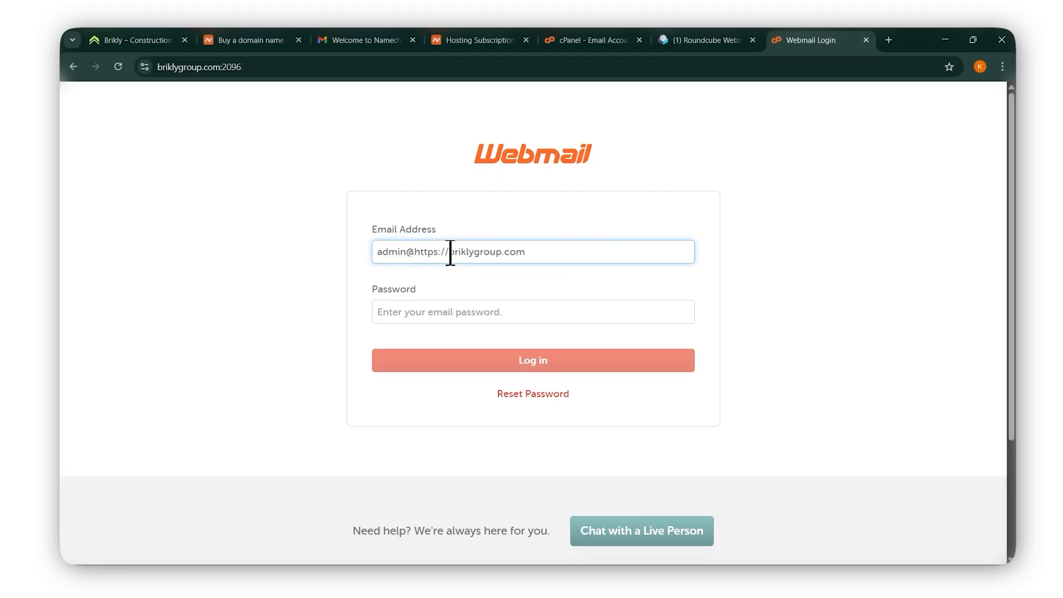
{"action": "key", "text": "BackSpace"}
{"action": "key", "text": "BackSpace"}
{"action": "key", "text": "BackSpace"}
{"action": "key", "text": "BackSpace"}
{"action": "key", "text": "BackSpace"}
{"action": "key", "text": "BackSpace"}
{"action": "key", "text": "BackSpace"}
{"action": "key", "text": "BackSpace"}
{"action": "left_click", "coordinate": [494, 311]}
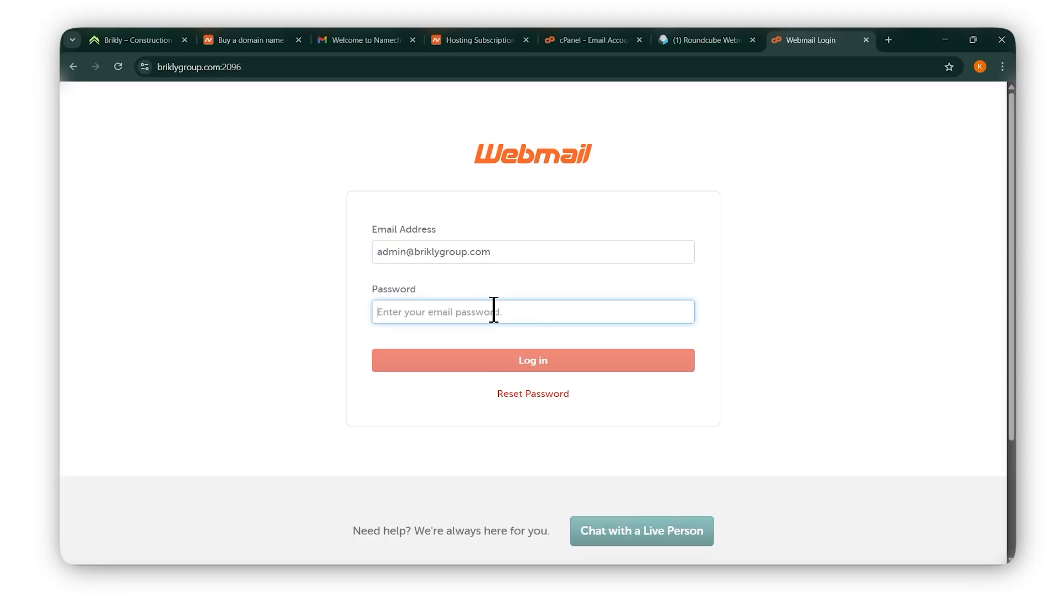
{"action": "type", "text": "a"}
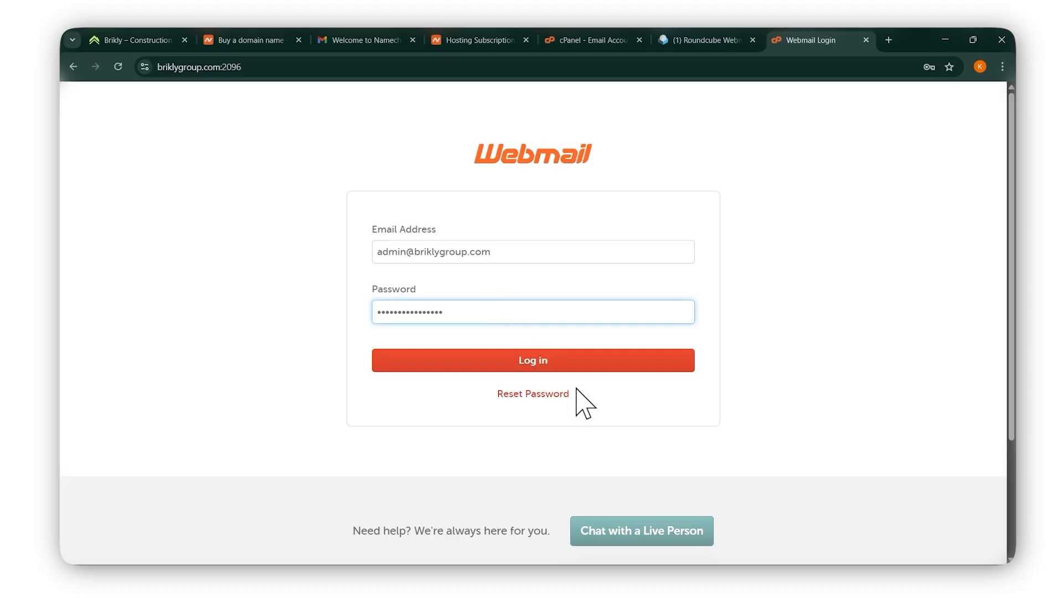
{"action": "left_click", "coordinate": [545, 358]}
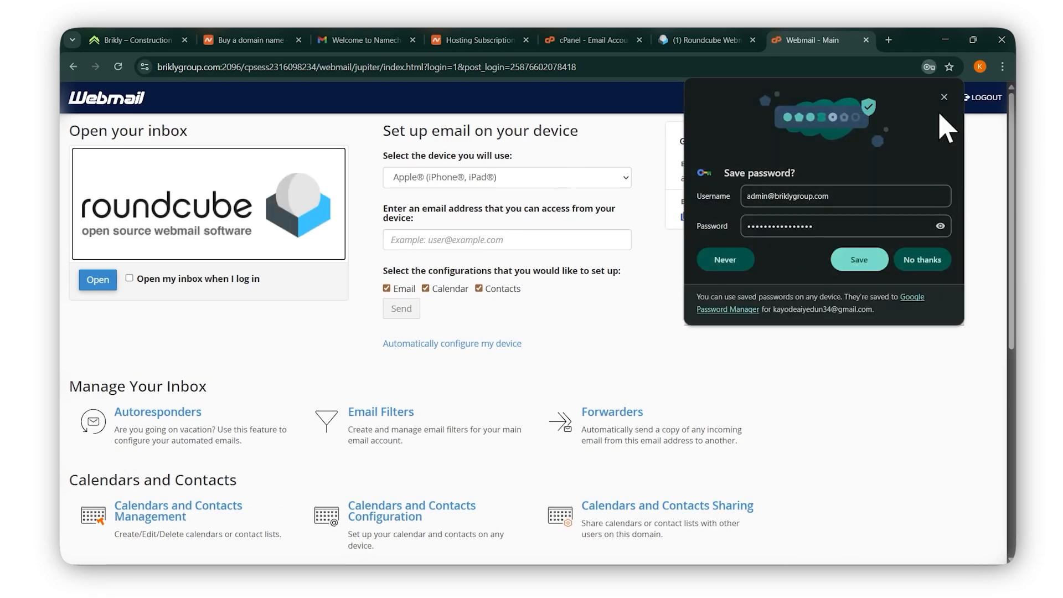
{"action": "left_click", "coordinate": [945, 97]}
Open the admin inbox in Roundcube, then return to the cPanel Email Accounts tab.
{"action": "left_click", "coordinate": [91, 279]}
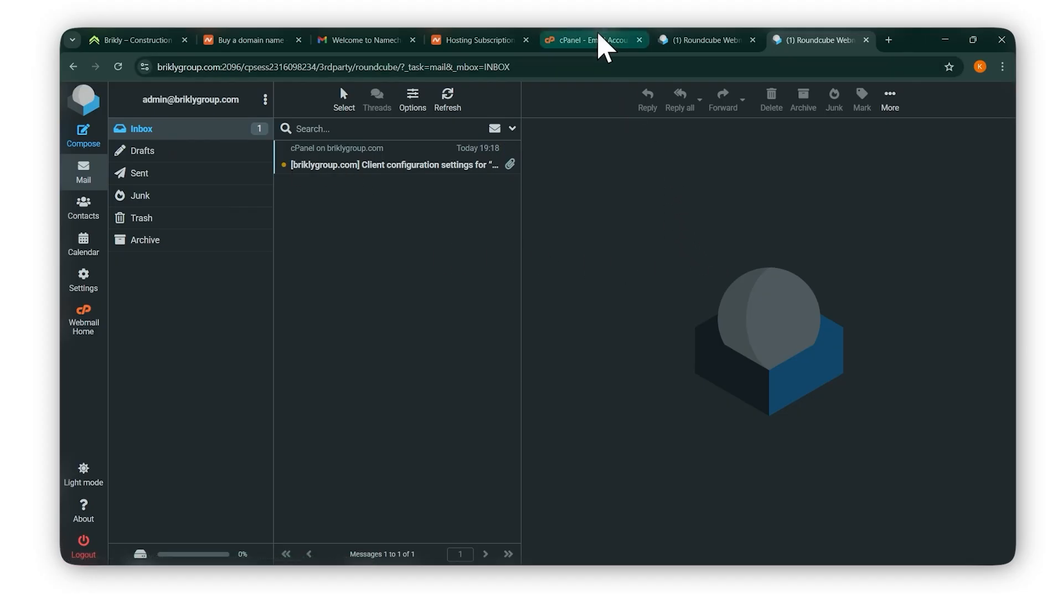
{"action": "left_click", "coordinate": [596, 40]}
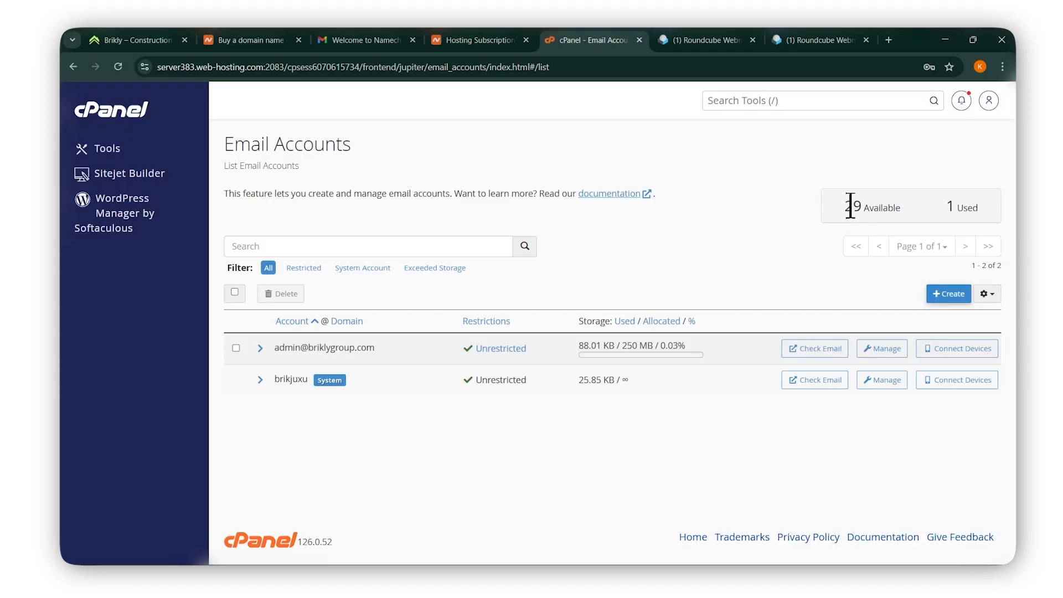
{"action": "left_click_drag", "start_coordinate": [850, 206], "coordinate": [911, 214]}
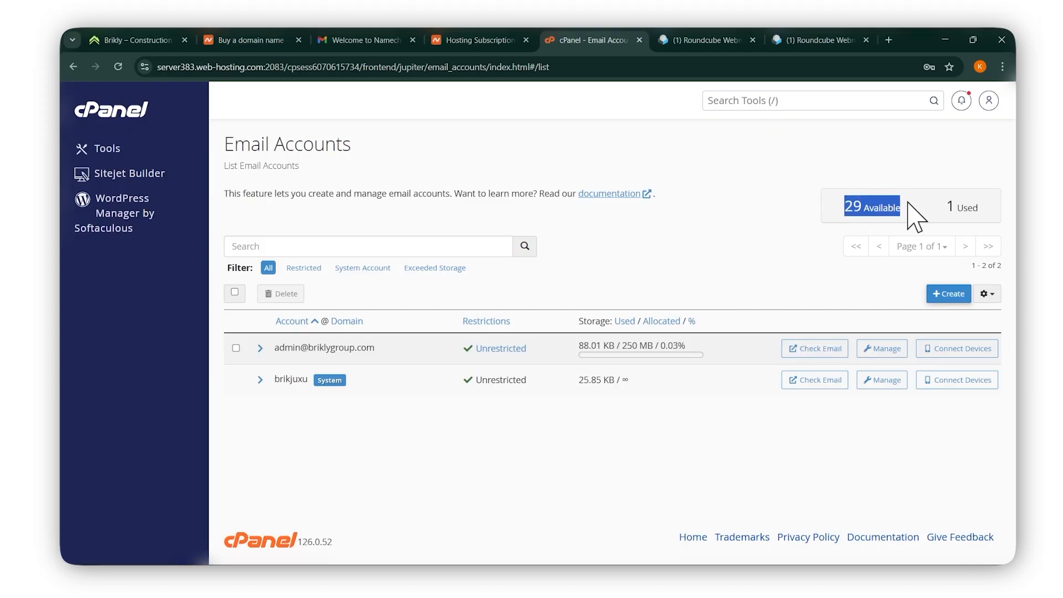
{"action": "left_click", "coordinate": [840, 211]}
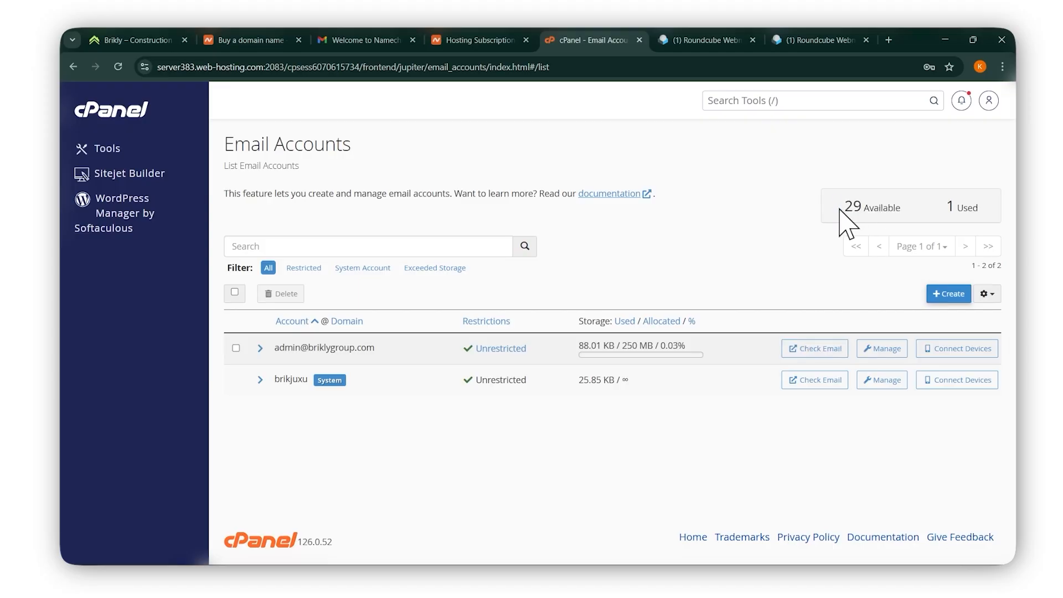
{"action": "left_click_drag", "start_coordinate": [843, 207], "coordinate": [885, 208]}
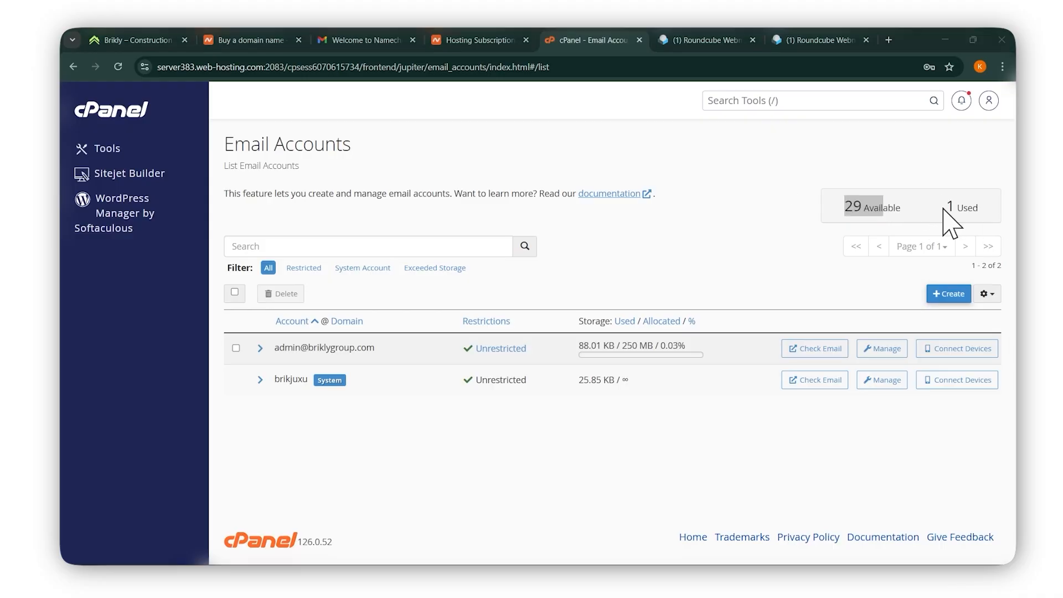
{"action": "left_click_drag", "start_coordinate": [944, 209], "coordinate": [978, 216]}
{"action": "left_click", "coordinate": [846, 208]}
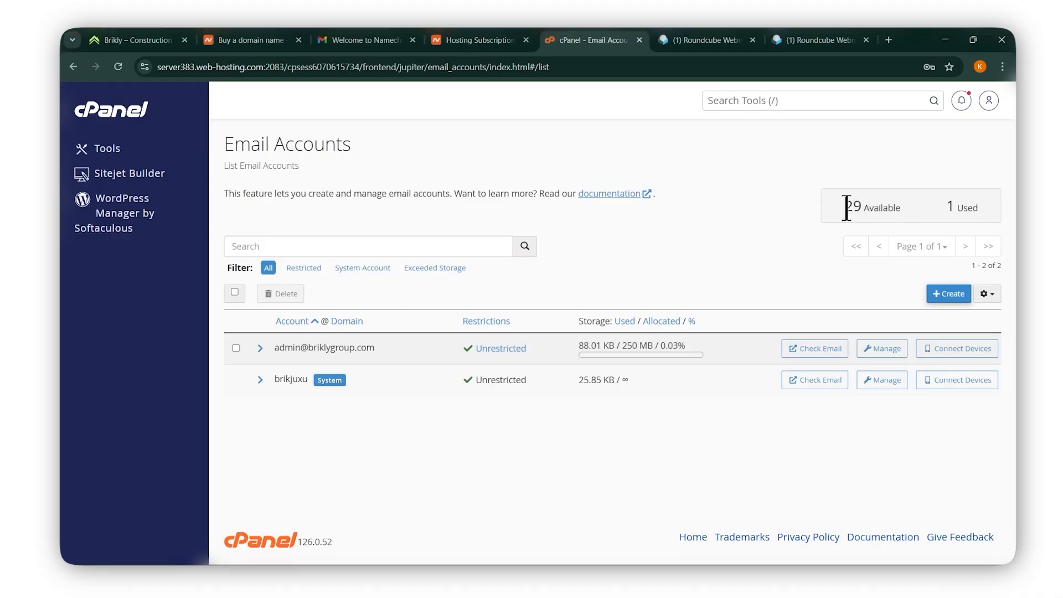
{"action": "left_click_drag", "start_coordinate": [846, 209], "coordinate": [909, 209]}
{"action": "left_click", "coordinate": [794, 260]}
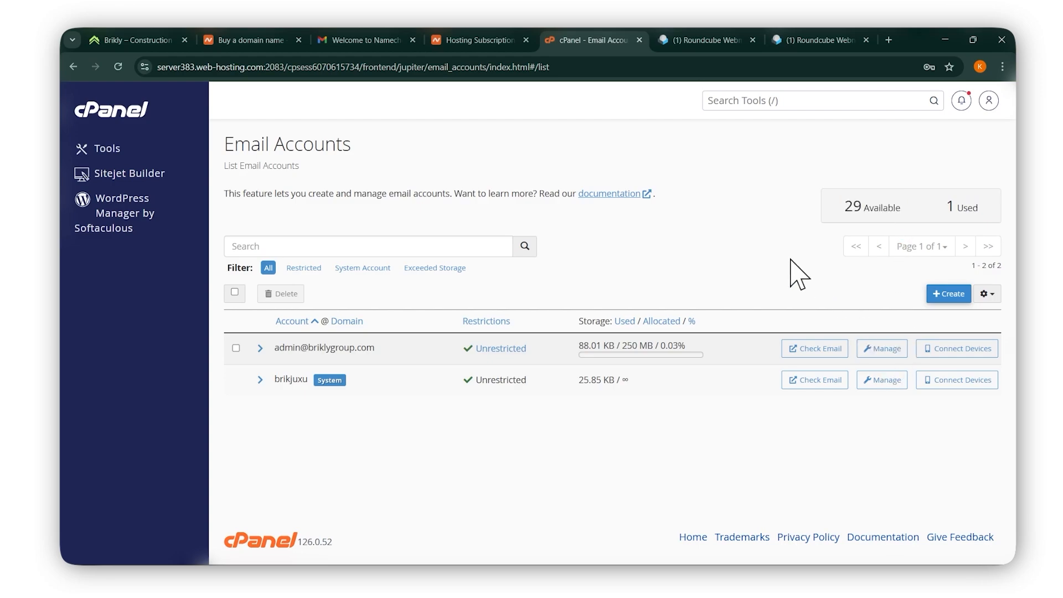
{"action": "left_click", "coordinate": [950, 295]}
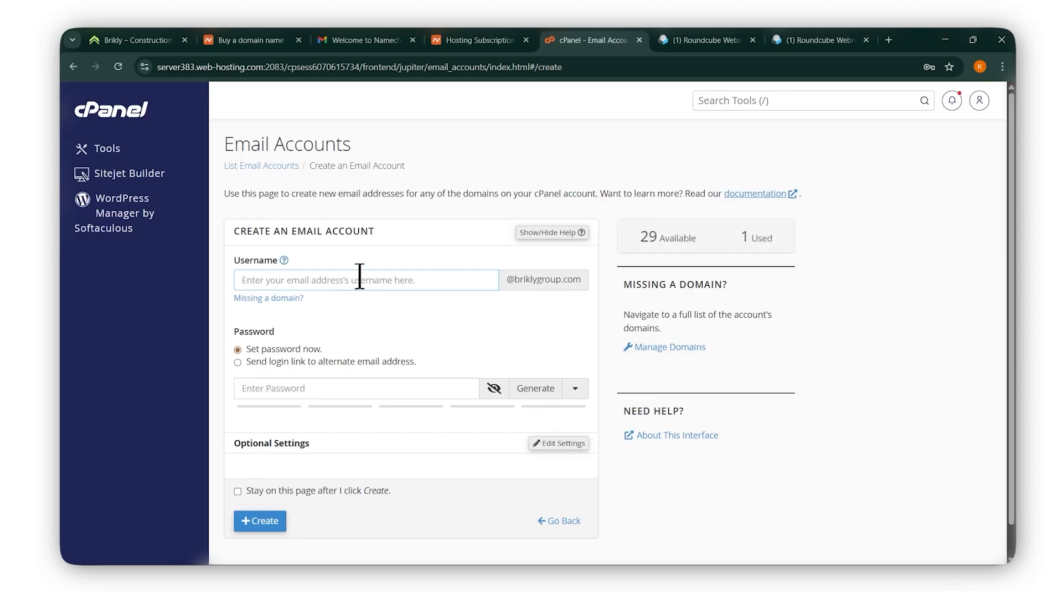
{"action": "type", "text": "info"}
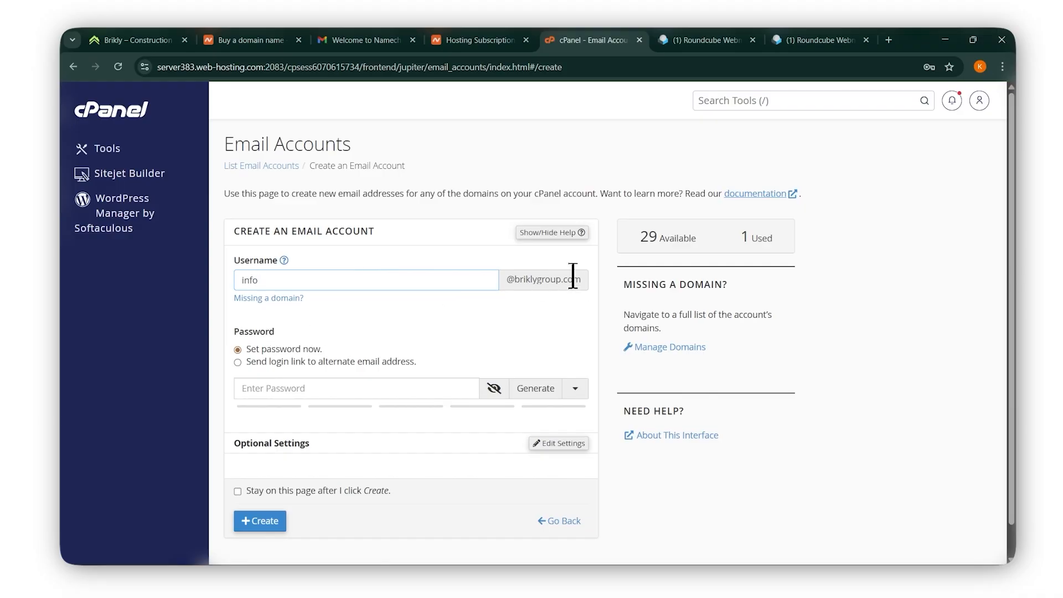
{"action": "left_click", "coordinate": [361, 386]}
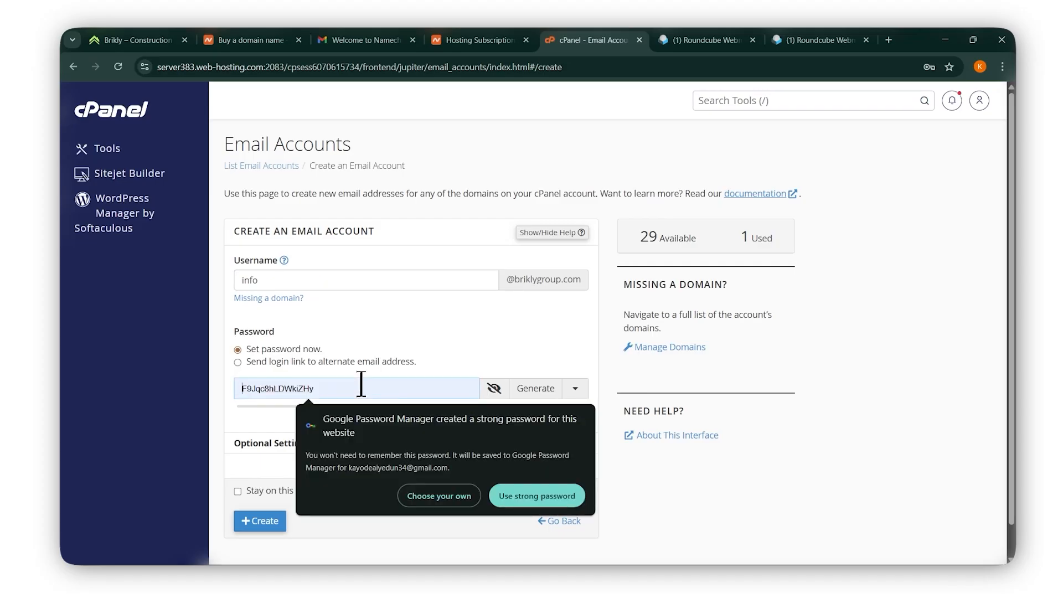
{"action": "type", "text": "•"}
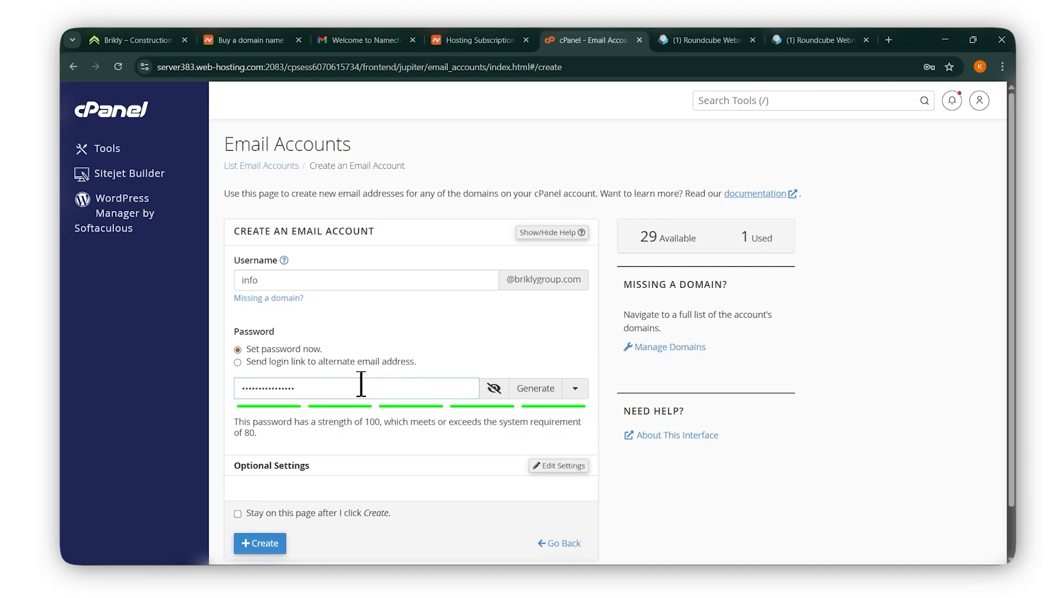
{"action": "scroll", "coordinate": [487, 451], "scroll_direction": "down", "scroll_amount": 1}
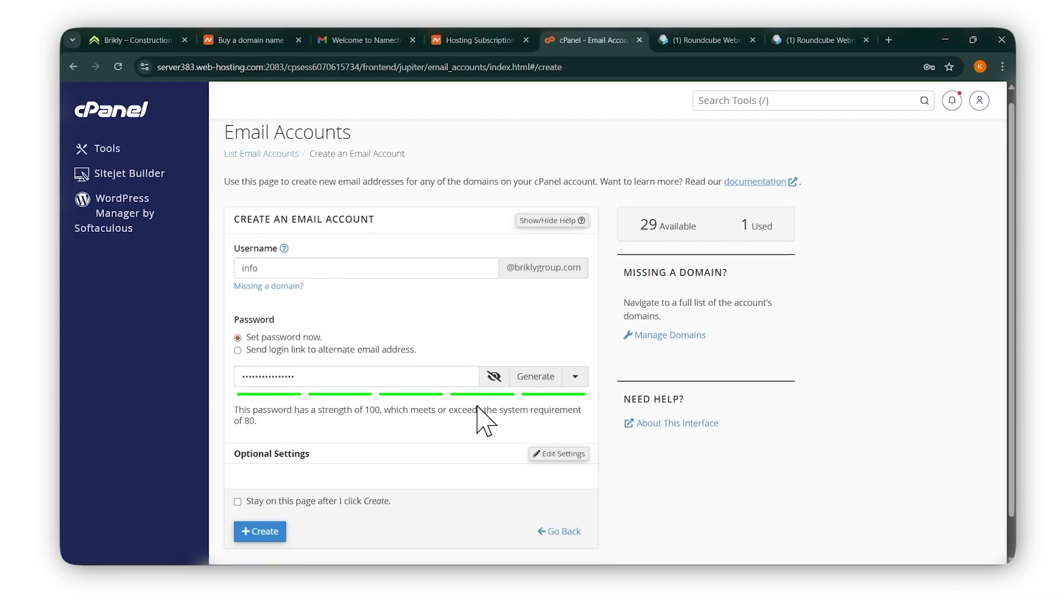
{"action": "left_click", "coordinate": [272, 487]}
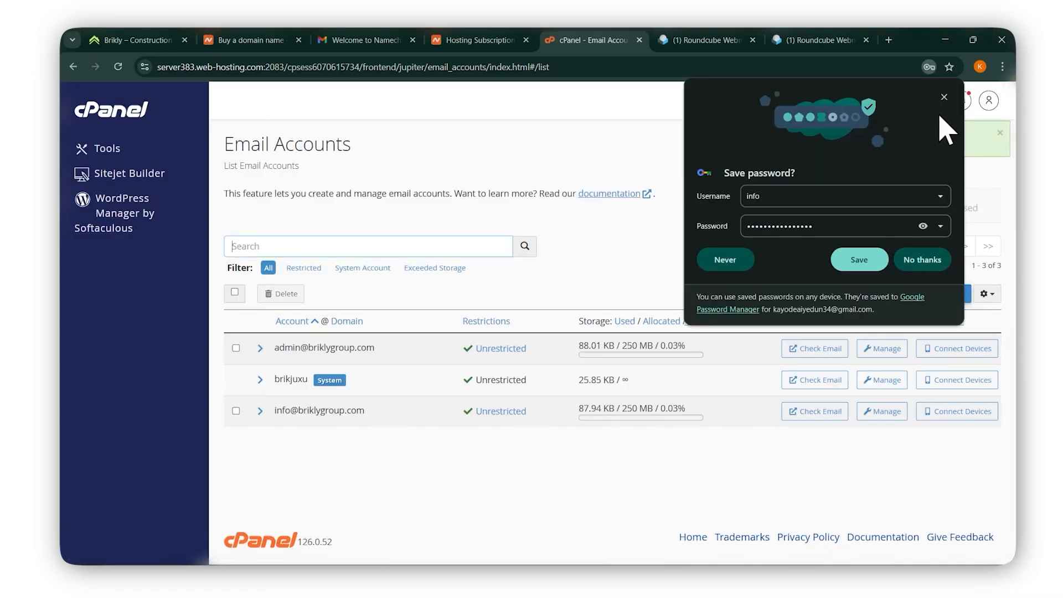
{"action": "left_click", "coordinate": [945, 98]}
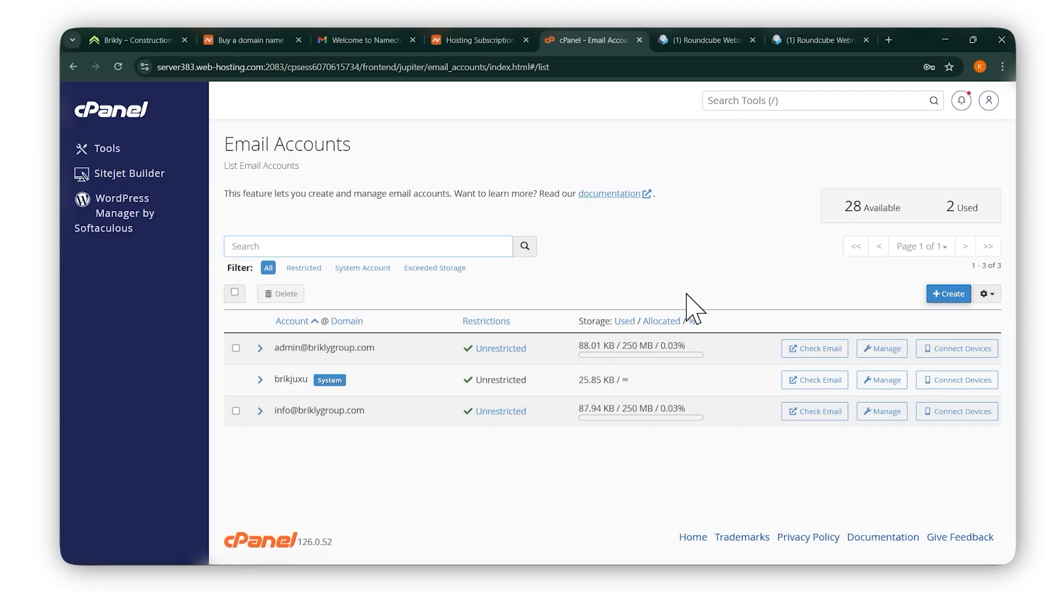
Add a third mailbox with a personal username and strong password, skipping password saving.
{"action": "left_click", "coordinate": [949, 294]}
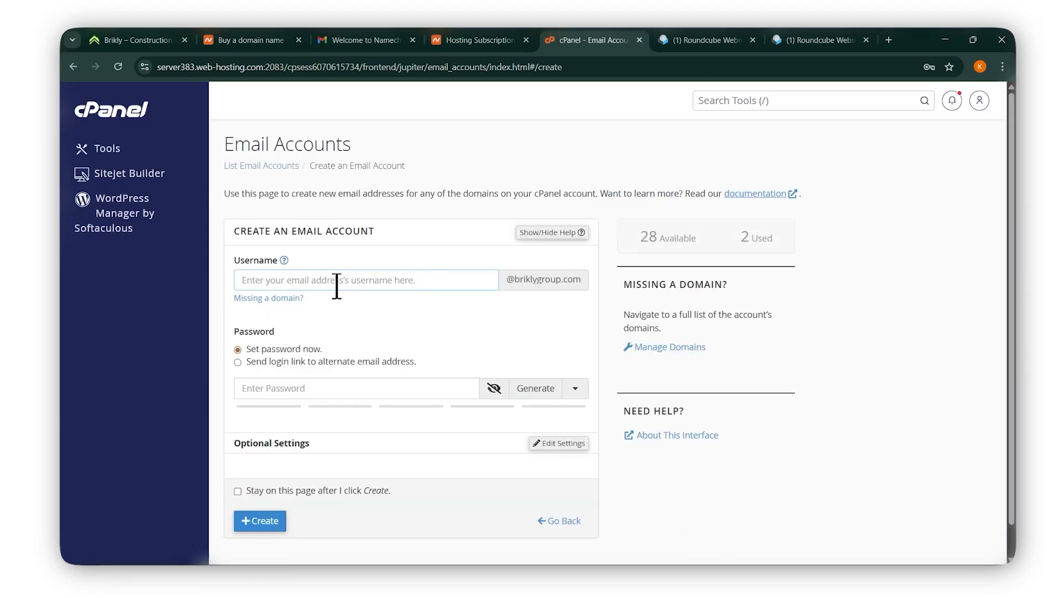
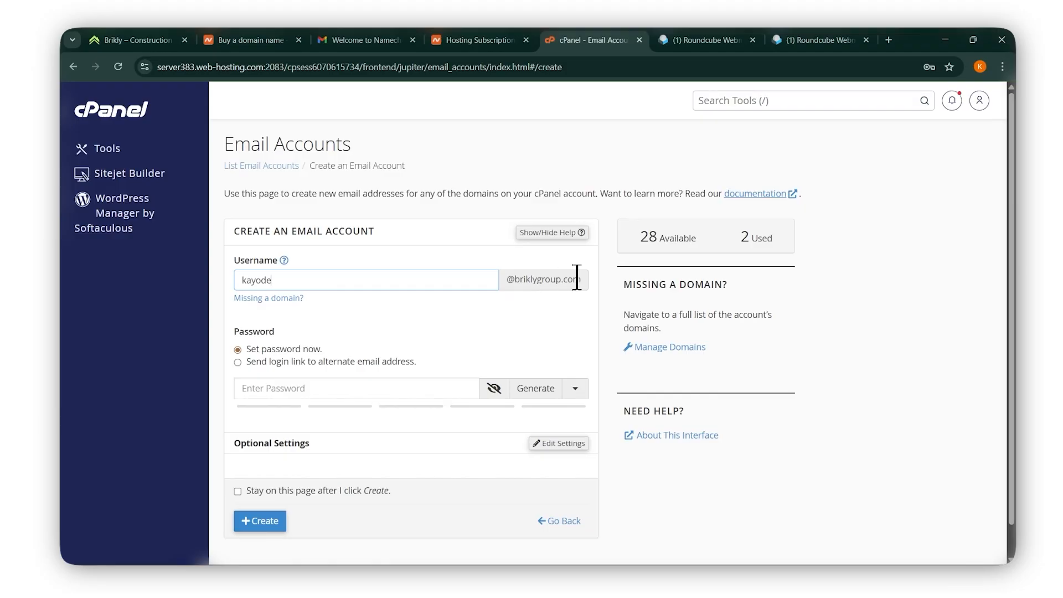
{"action": "scroll", "coordinate": [532, 354], "scroll_direction": "down", "scroll_amount": 1}
{"action": "left_click", "coordinate": [377, 354]}
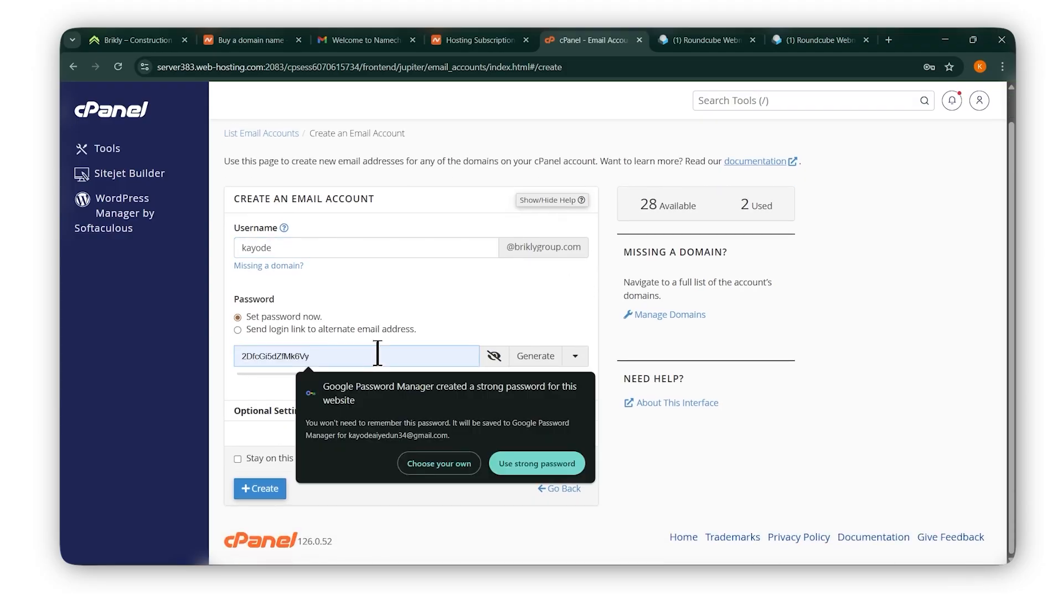
{"action": "type", "text": "•"}
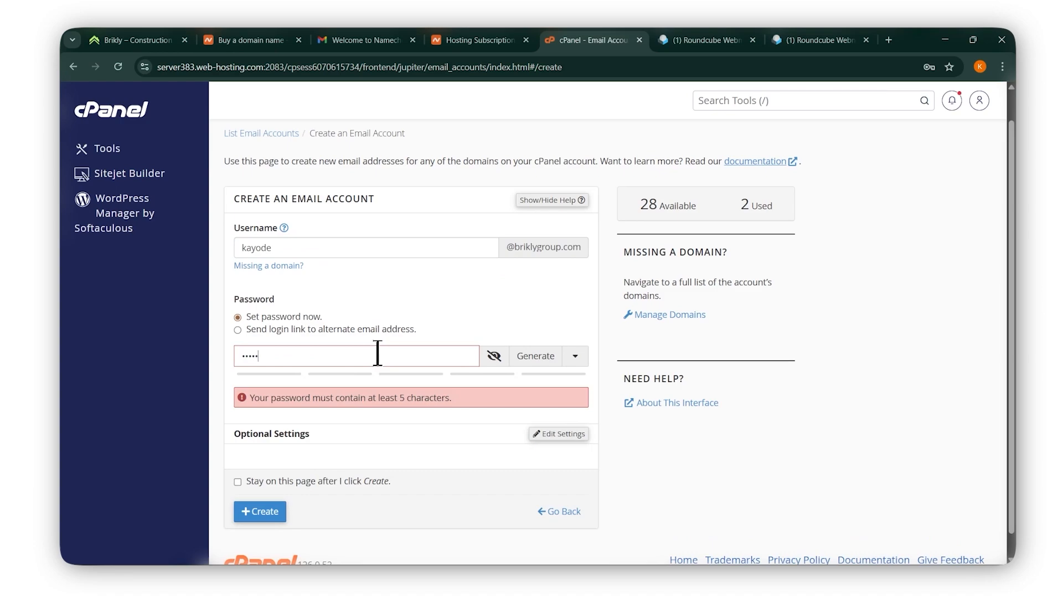
{"action": "type", "text": "•••••••••"}
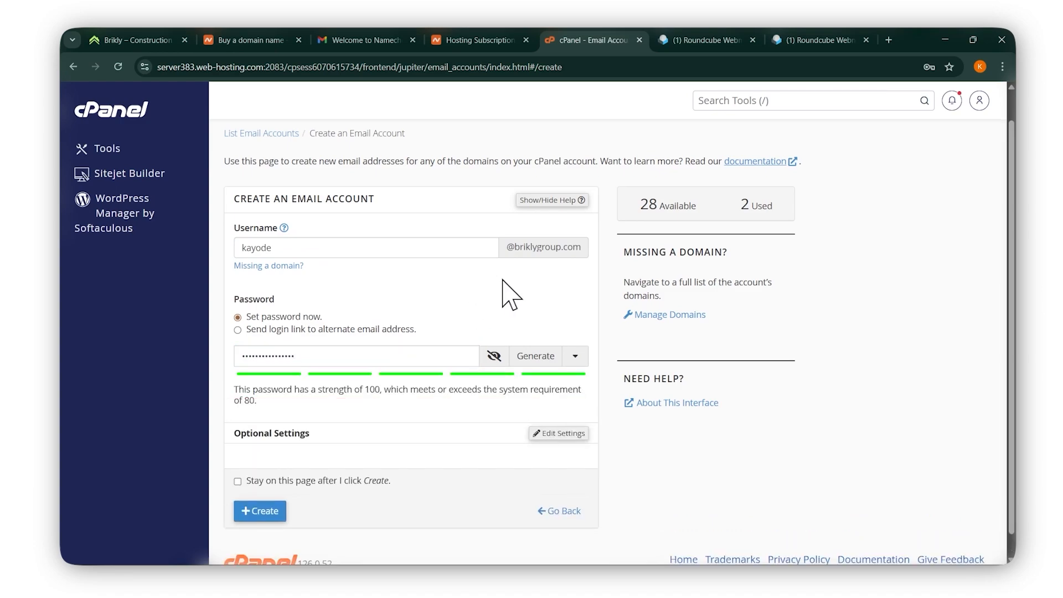
{"action": "scroll", "coordinate": [499, 292], "scroll_direction": "down", "scroll_amount": 1}
{"action": "left_click", "coordinate": [254, 490]}
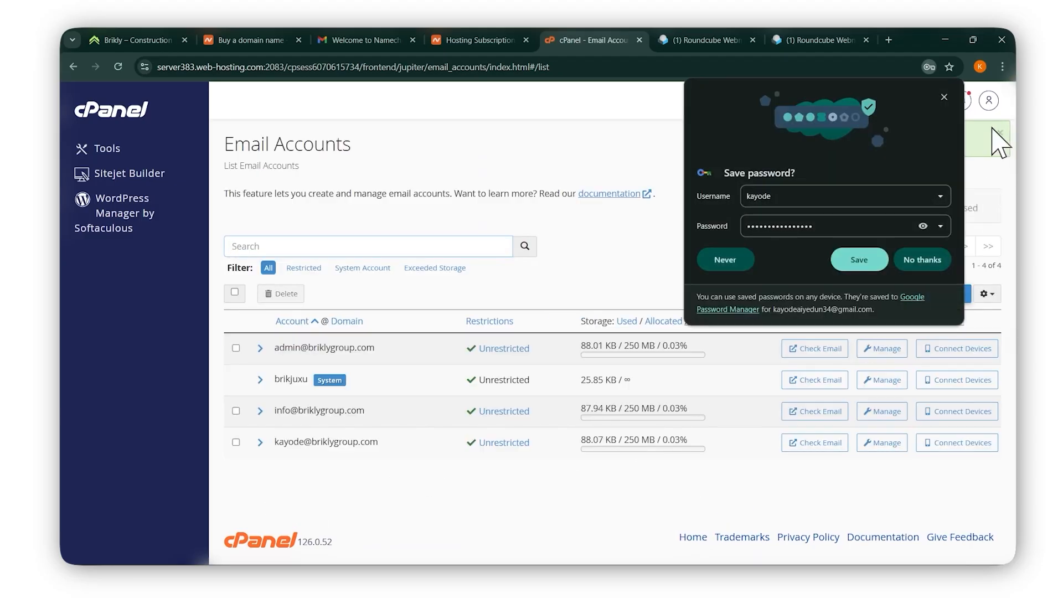
{"action": "left_click", "coordinate": [944, 97]}
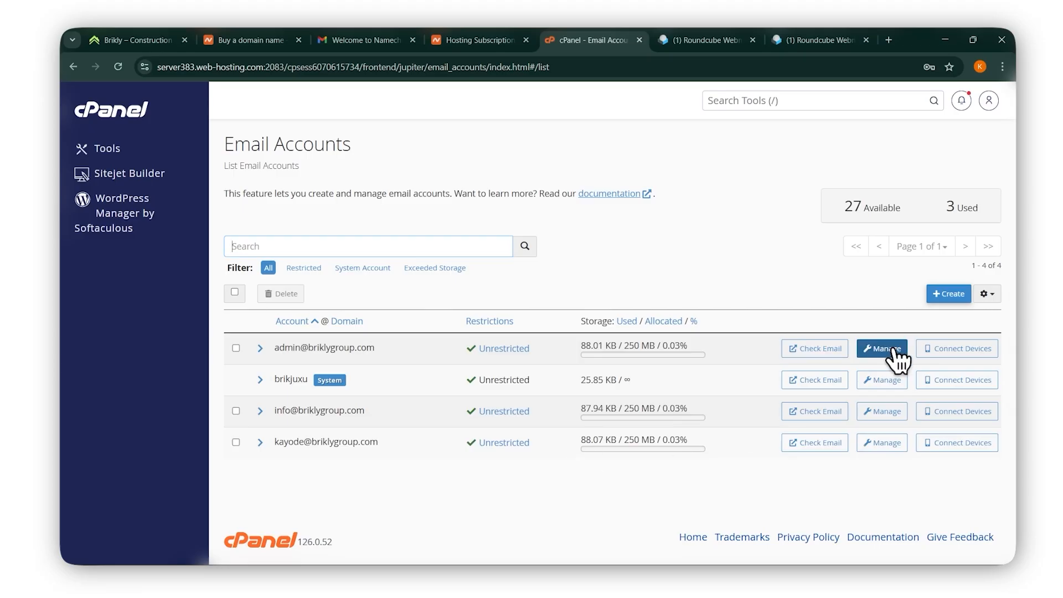
Load briklygroup.com/webmail in a new tab to reach the Webmail login page.
{"action": "left_click", "coordinate": [889, 40]}
{"action": "type", "text": "br"}
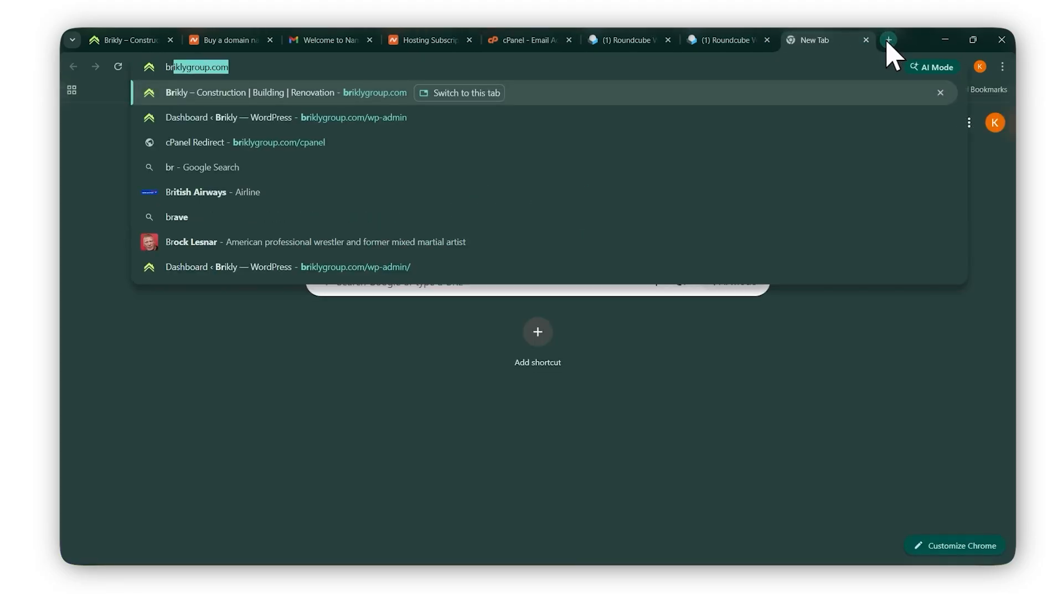
{"action": "type", "text": "iklygroup.com/"}
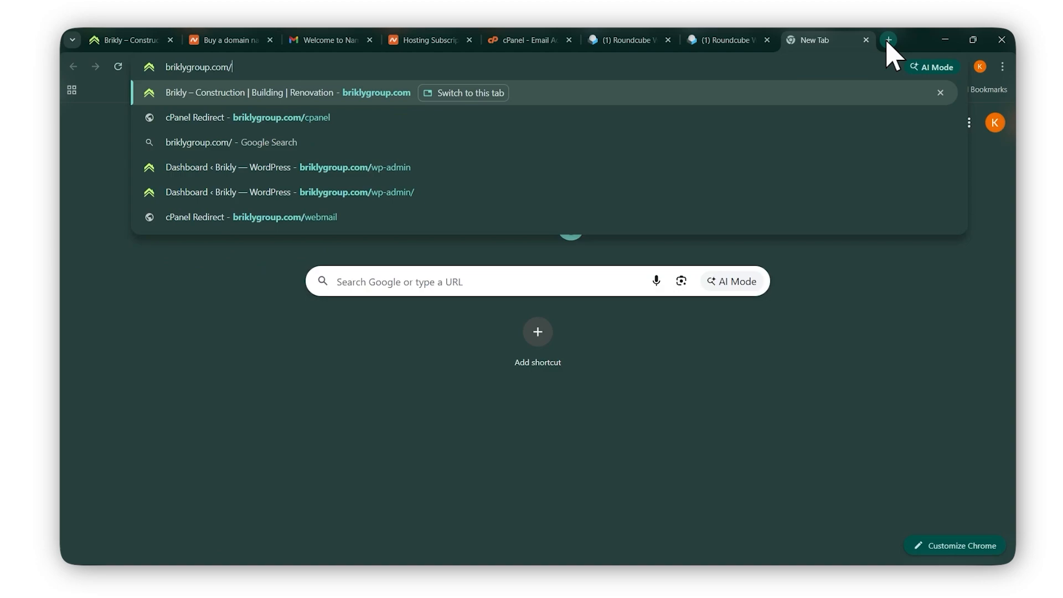
{"action": "type", "text": "web"}
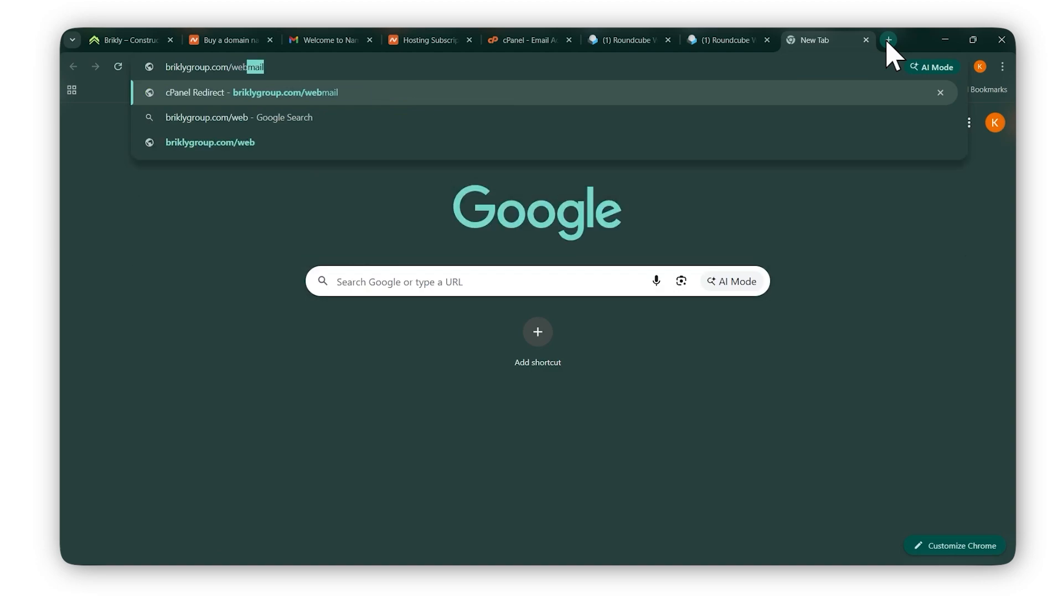
{"action": "key", "text": "Return"}
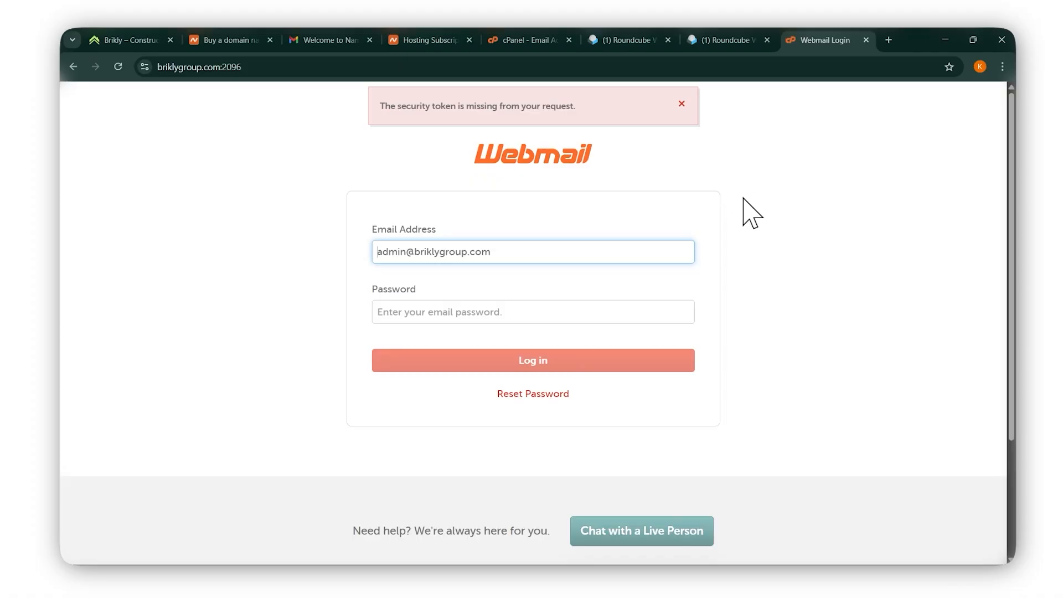
Look through both Roundcube inbox tabs, then return to the cPanel Email Accounts list.
{"action": "left_click", "coordinate": [725, 35]}
{"action": "left_click", "coordinate": [634, 39]}
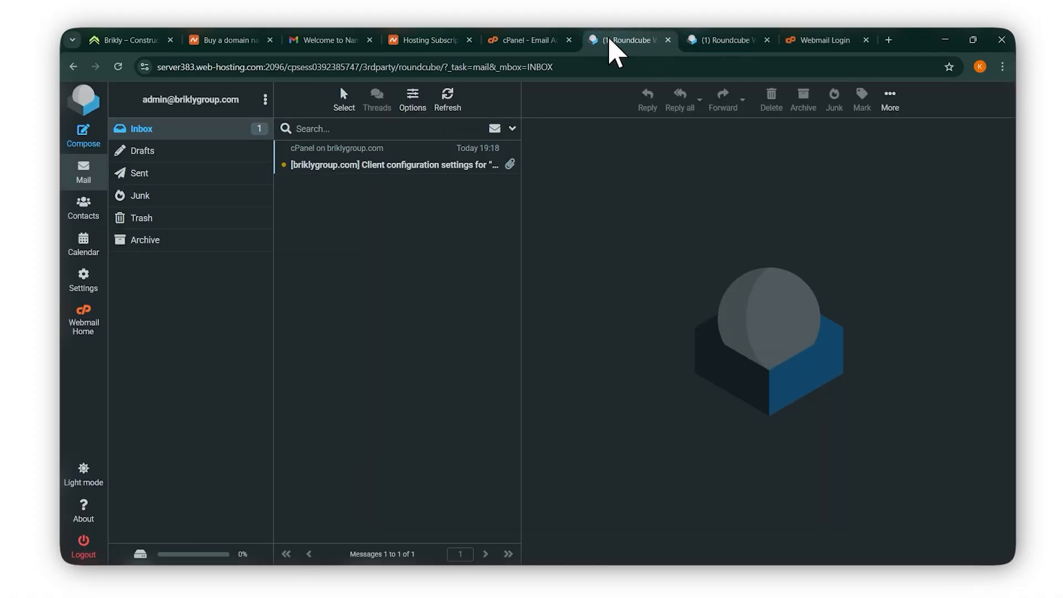
{"action": "left_click", "coordinate": [510, 40]}
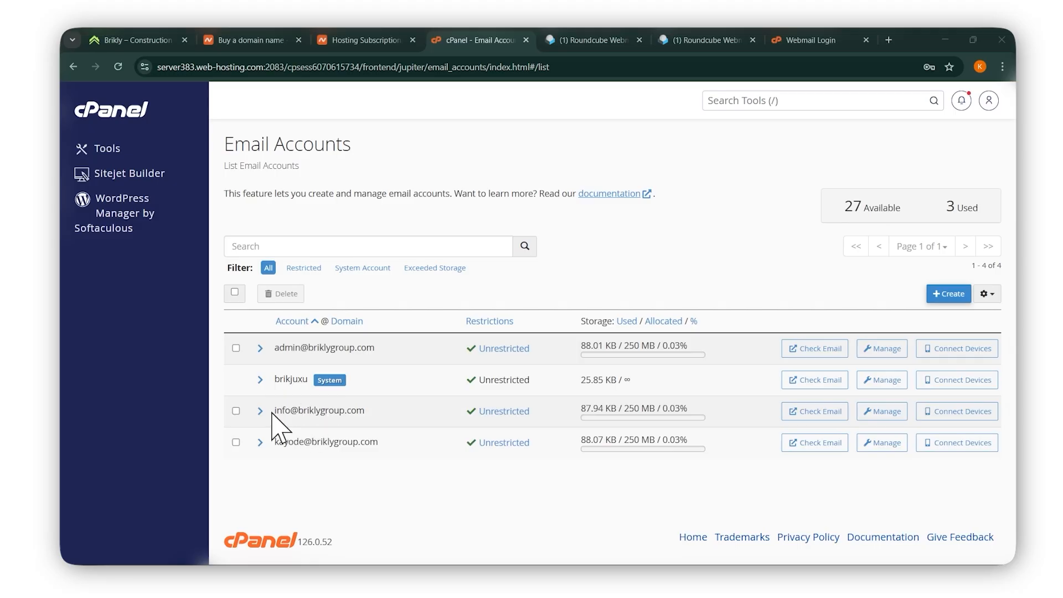
Select the info account's address, look through the Roundcube and Webmail tabs, then clear the selection.
{"action": "left_click_drag", "start_coordinate": [275, 411], "coordinate": [365, 412]}
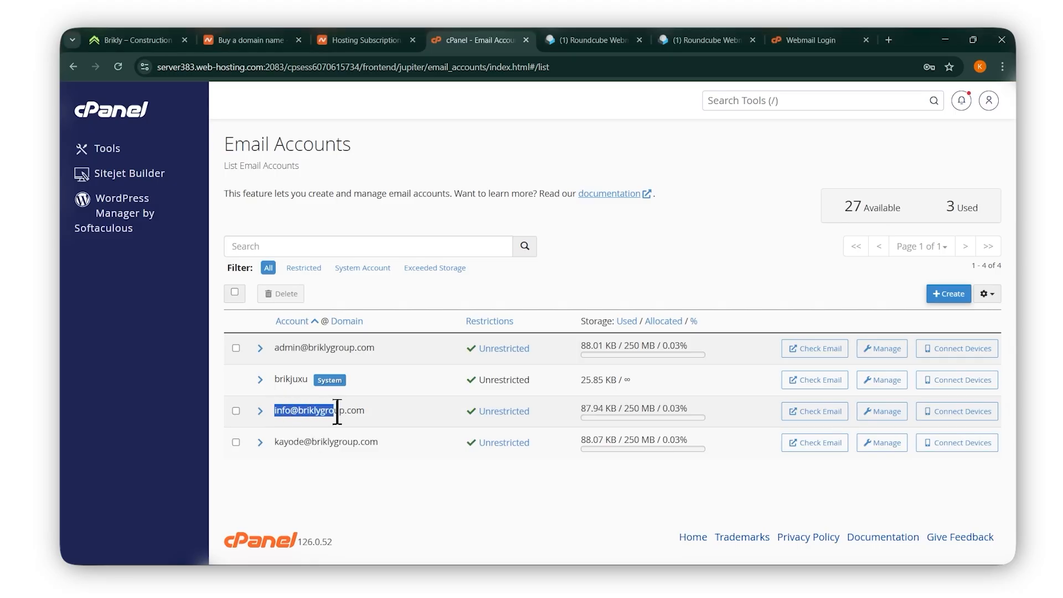
{"action": "left_click", "coordinate": [699, 40]}
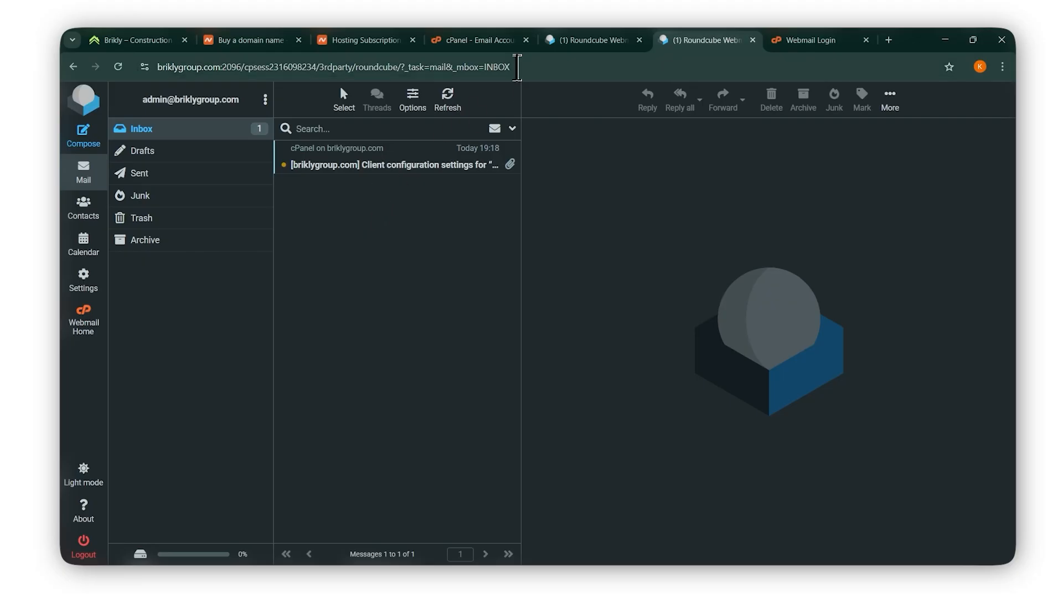
{"action": "left_click", "coordinate": [792, 40]}
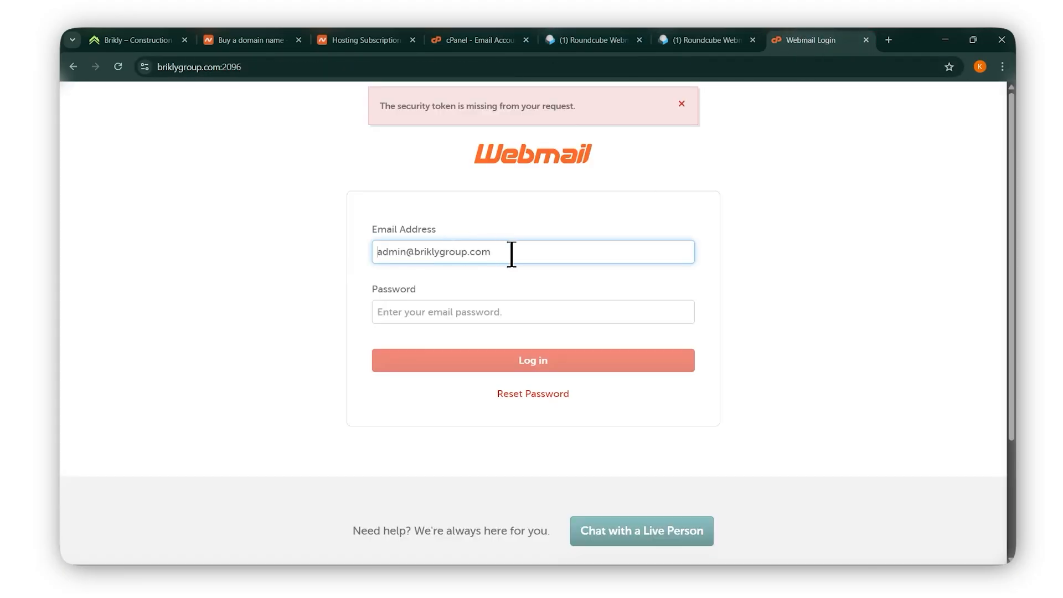
{"action": "left_click", "coordinate": [463, 39]}
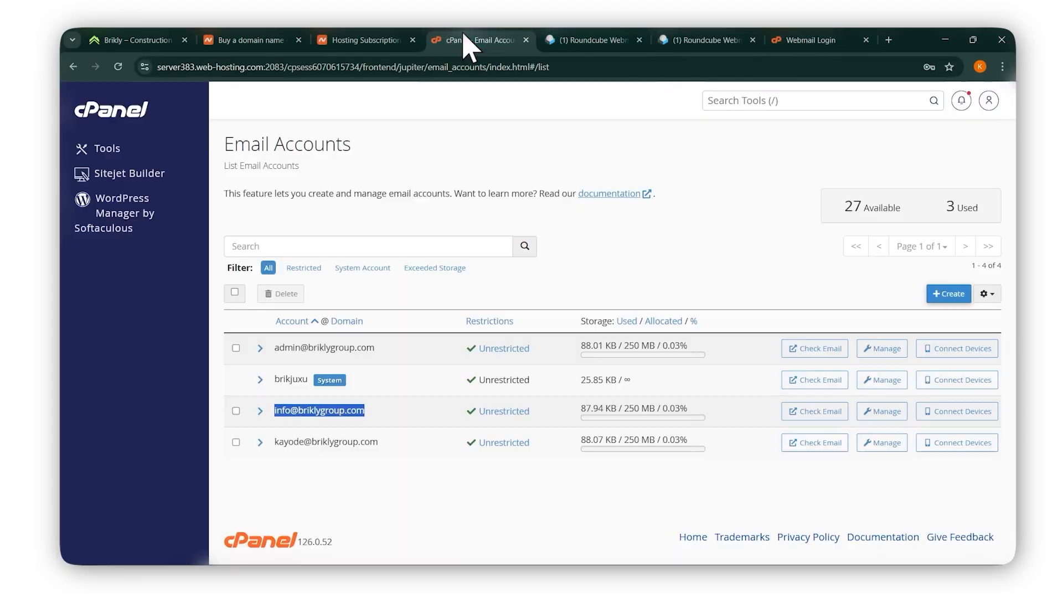
{"action": "left_click", "coordinate": [376, 424]}
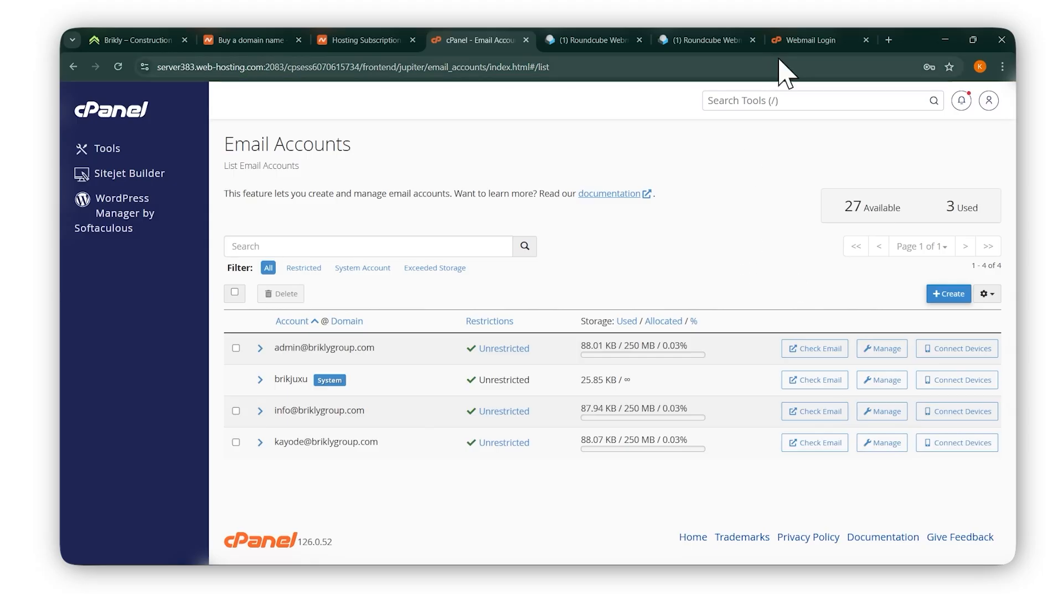
Go back to the Webmail login page, then move on to Namecheap's domain page.
{"action": "left_click", "coordinate": [813, 38]}
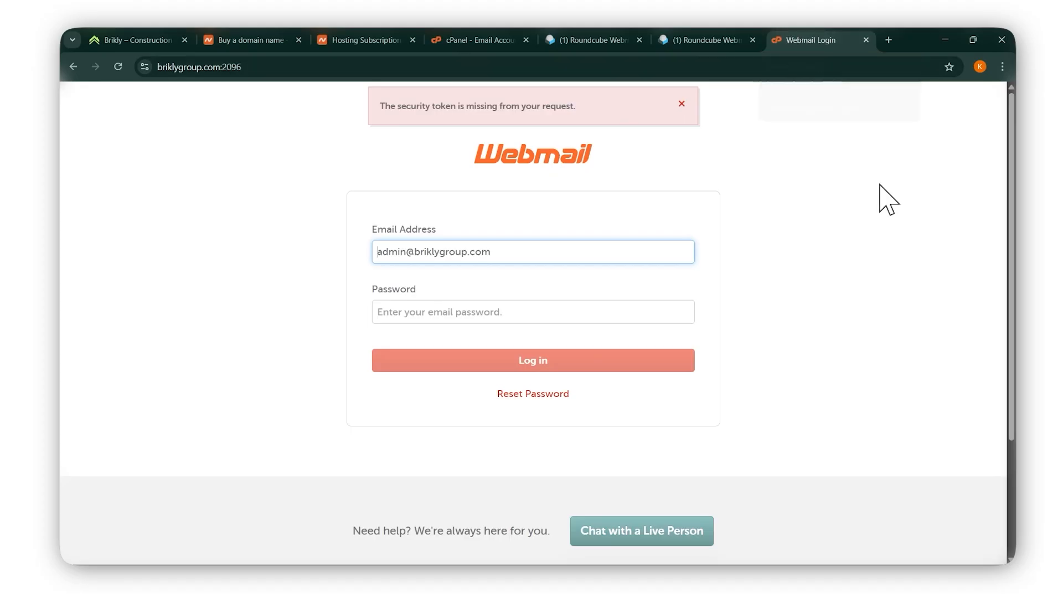
{"action": "left_click", "coordinate": [904, 244]}
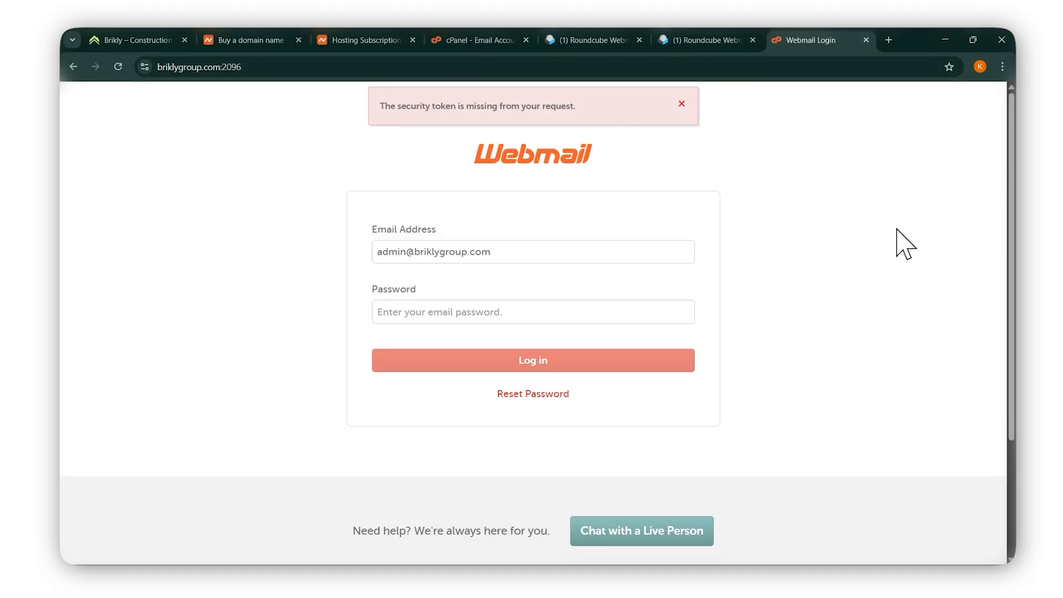
{"action": "left_click", "coordinate": [263, 45]}
Go to Namecheap Hosting Subscriptions, then back to the cPanel tab, now showing Tools.
{"action": "left_click", "coordinate": [368, 40]}
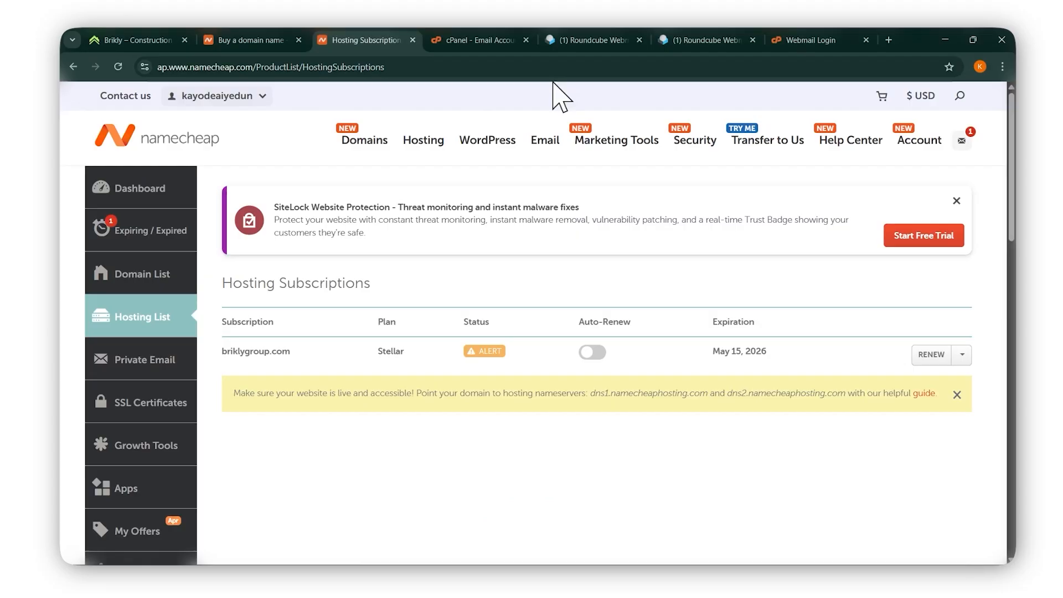
{"action": "left_click", "coordinate": [489, 40]}
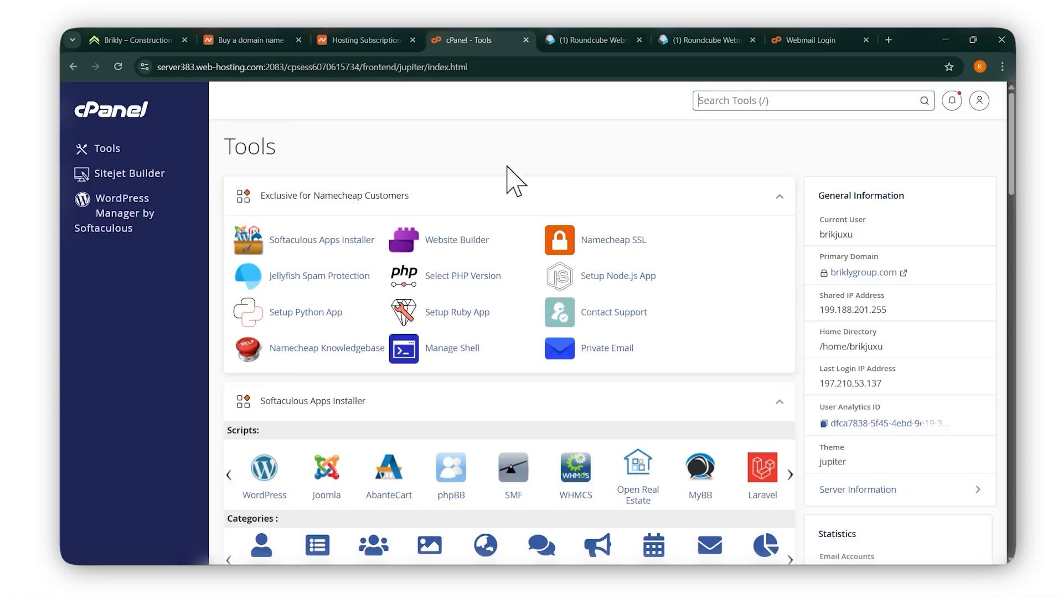
Expand the briklygroup.com Stellar plan on Hosting Subscriptions to reveal Manage and Go to cPanel.
{"action": "left_click", "coordinate": [371, 43]}
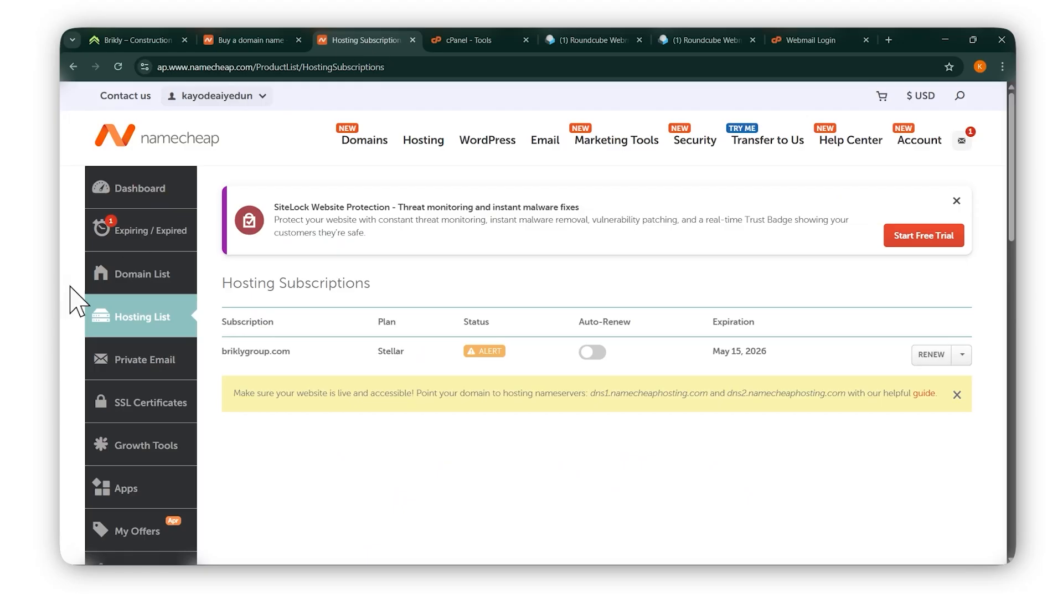
{"action": "left_click", "coordinate": [963, 355]}
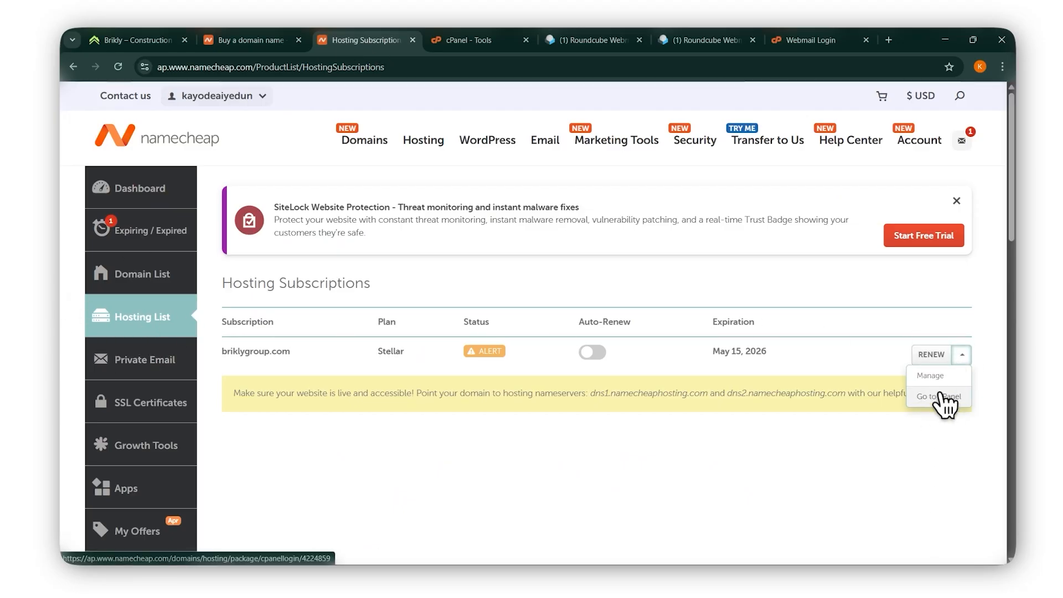
Load briklygroup.com/cpanel in a new tab to reach the cPanel login page.
{"action": "left_click", "coordinate": [889, 40]}
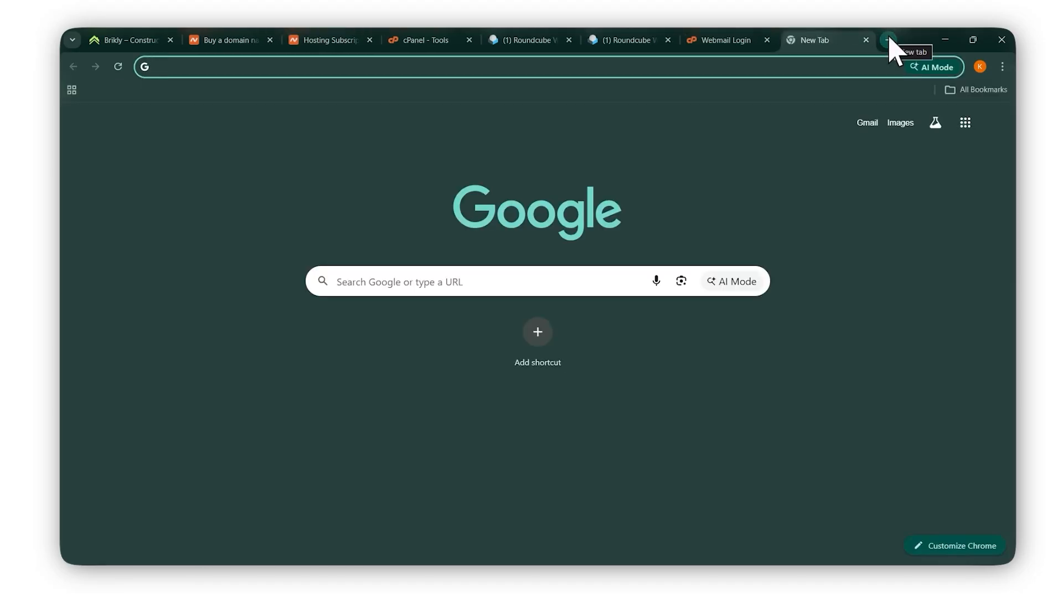
{"action": "type", "text": "r"}
{"action": "key", "text": "BackSpace"}
{"action": "type", "text": "b"}
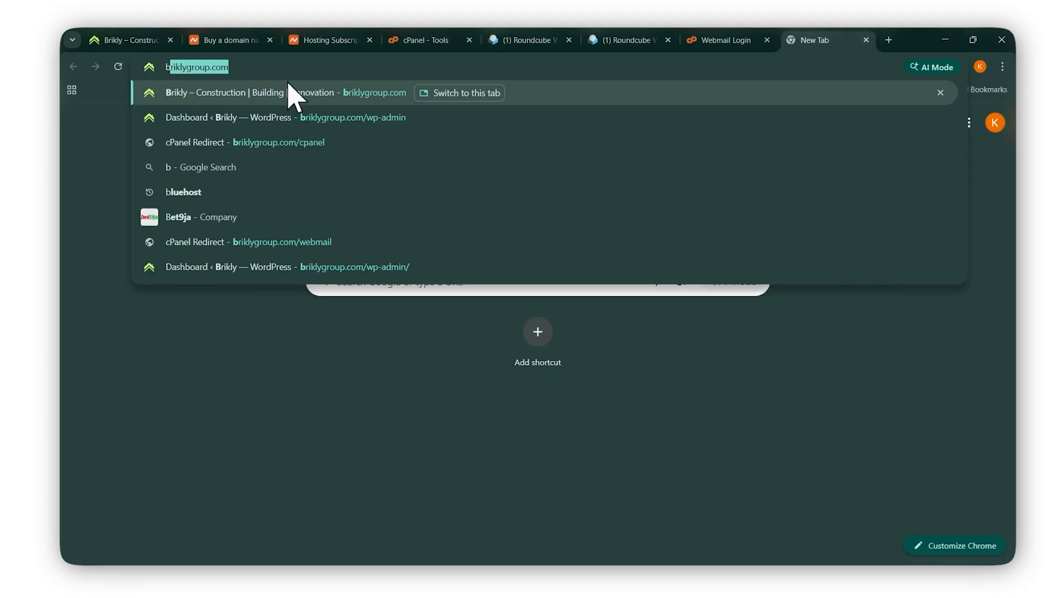
{"action": "left_click", "coordinate": [280, 69]}
{"action": "type", "text": "/"}
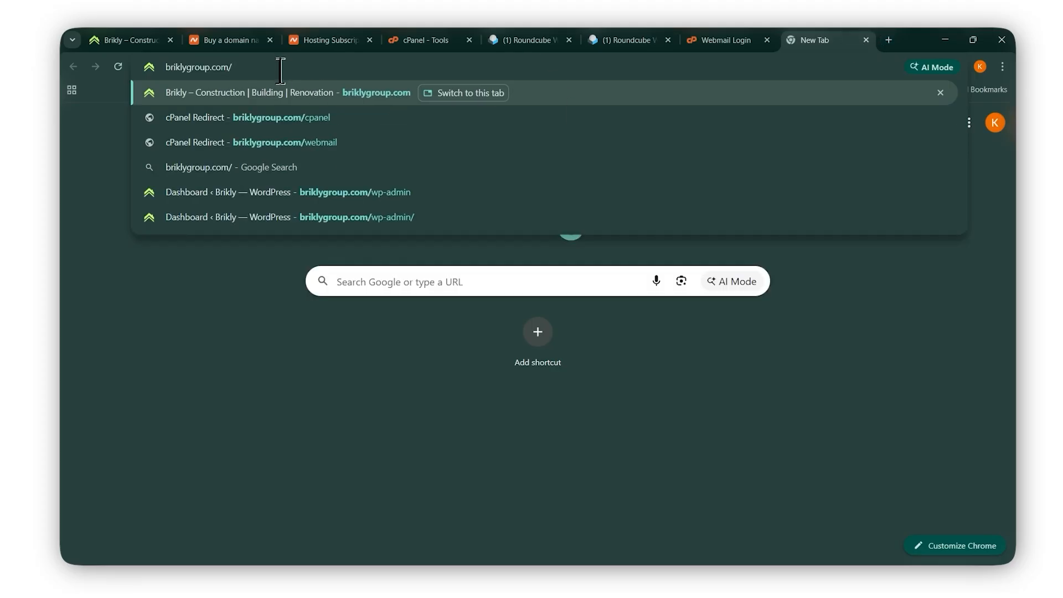
{"action": "type", "text": "c"}
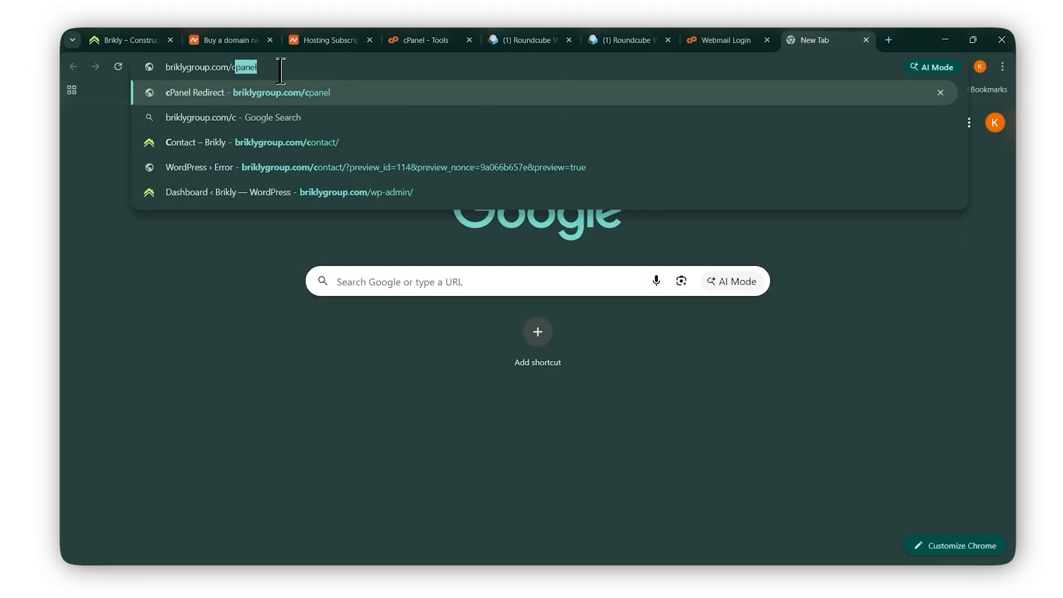
{"action": "key", "text": "Return"}
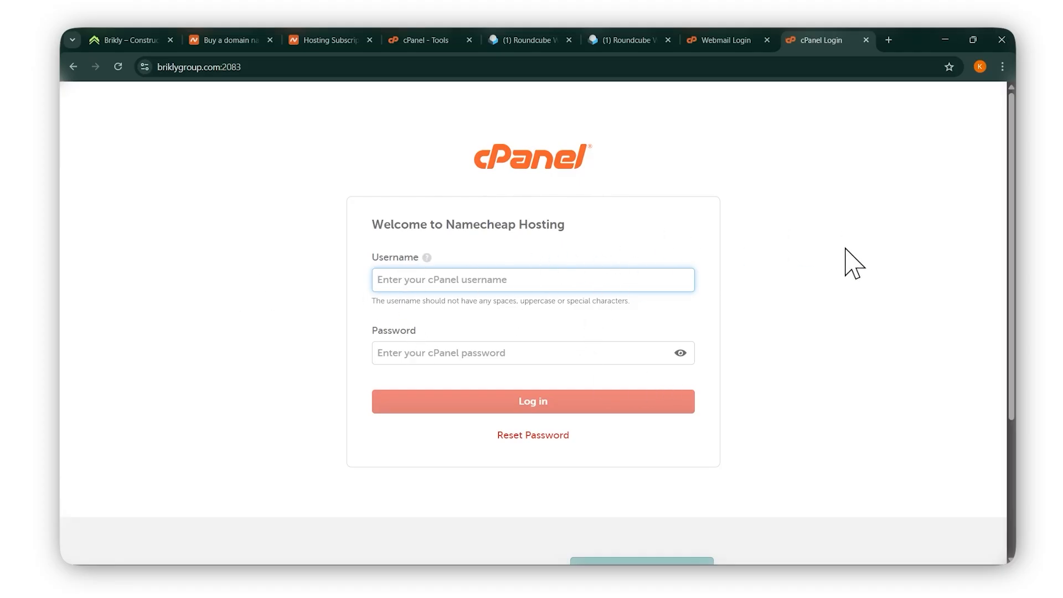
From cPanel Tools, open Email > Forwarders and bring up the Add a New Forwarder form.
{"action": "left_click", "coordinate": [324, 40]}
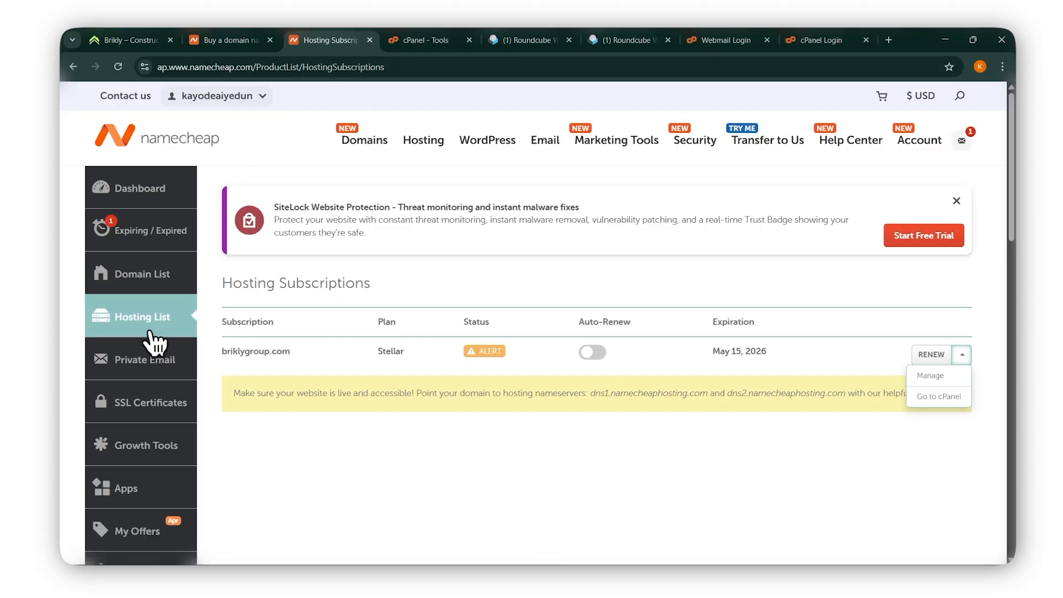
{"action": "mouse_move", "coordinate": [500, 150]}
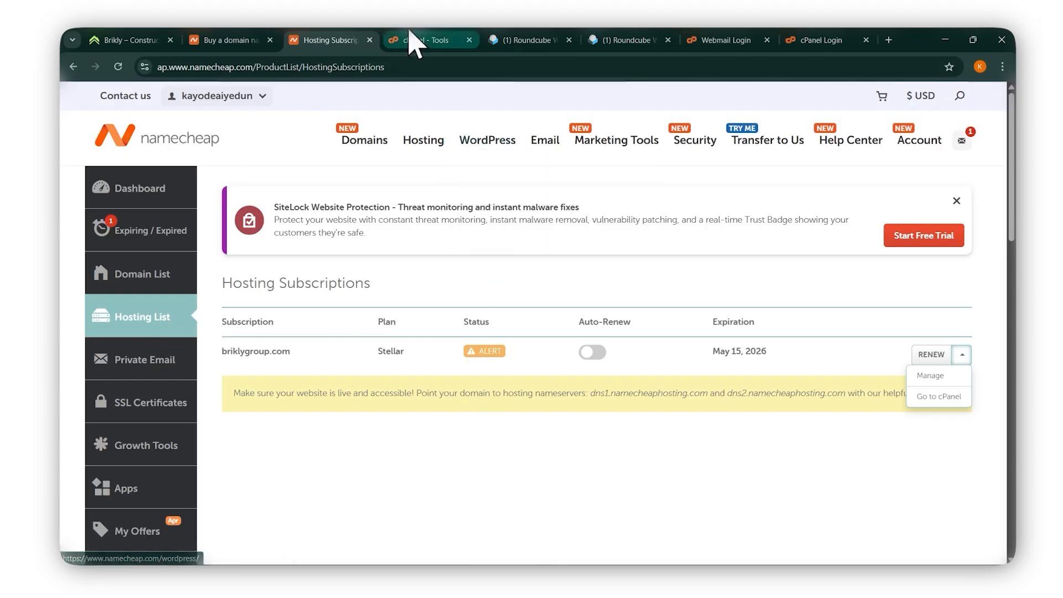
{"action": "left_click", "coordinate": [423, 39]}
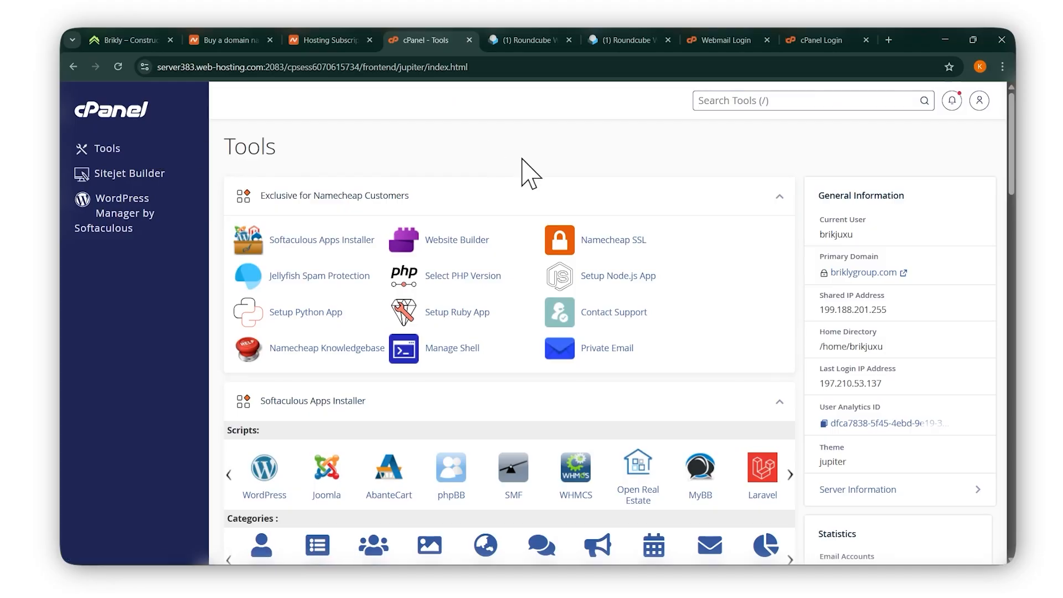
{"action": "scroll", "coordinate": [548, 249], "scroll_direction": "down", "scroll_amount": 8}
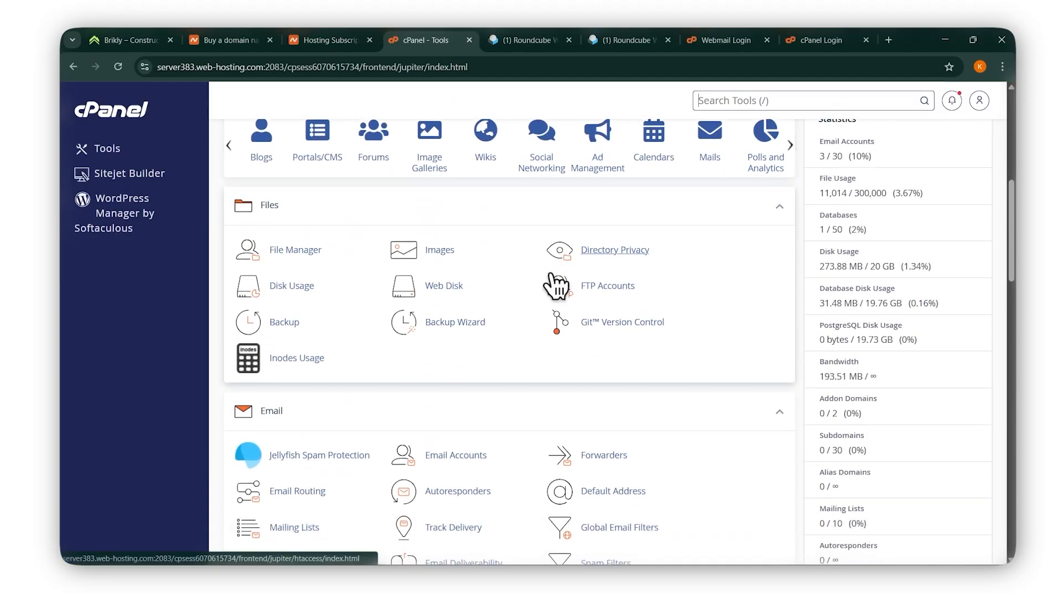
{"action": "scroll", "coordinate": [557, 287], "scroll_direction": "down", "scroll_amount": 4}
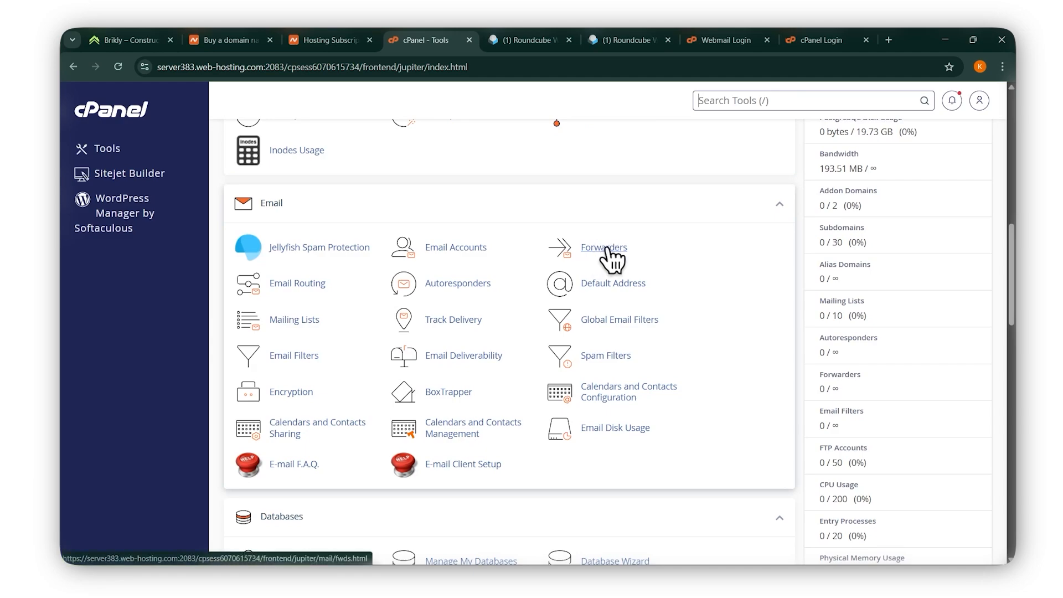
{"action": "left_click", "coordinate": [608, 250]}
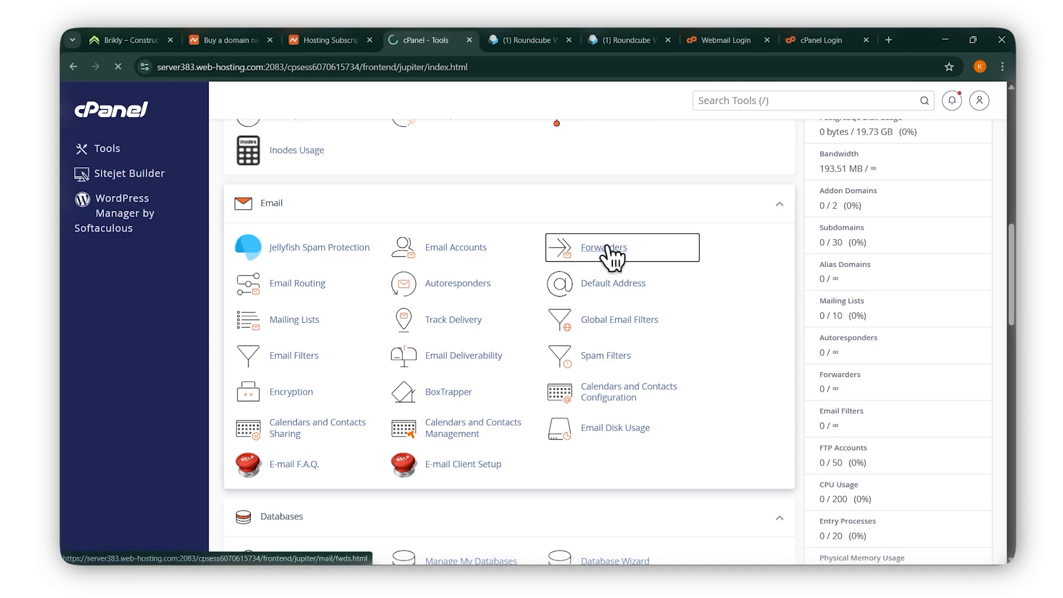
{"action": "scroll", "coordinate": [607, 252], "scroll_direction": "down", "scroll_amount": 3}
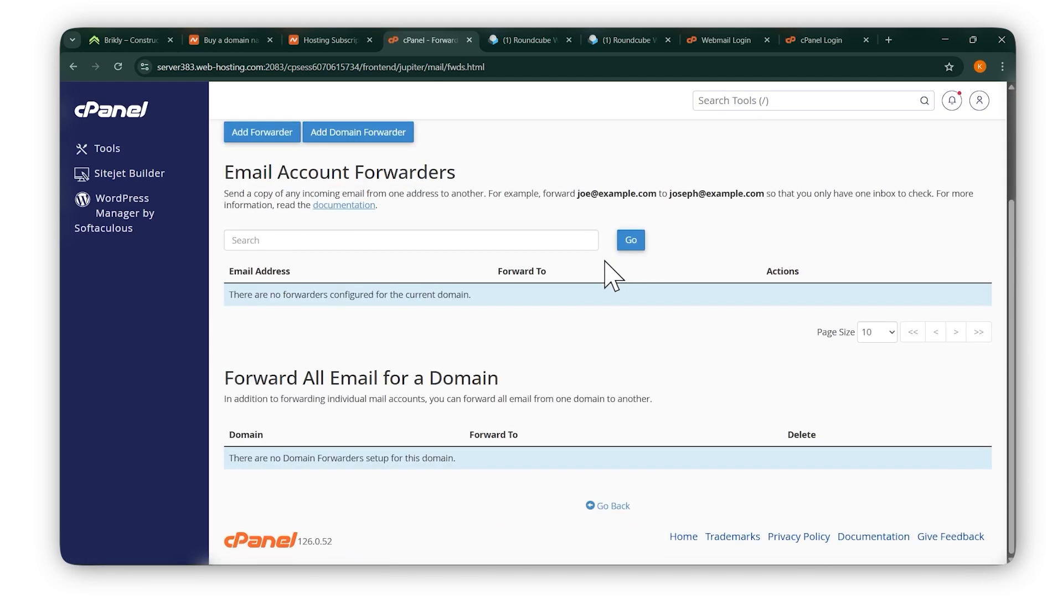
{"action": "scroll", "coordinate": [608, 277], "scroll_direction": "up", "scroll_amount": 1}
{"action": "scroll", "coordinate": [613, 296], "scroll_direction": "up", "scroll_amount": 1}
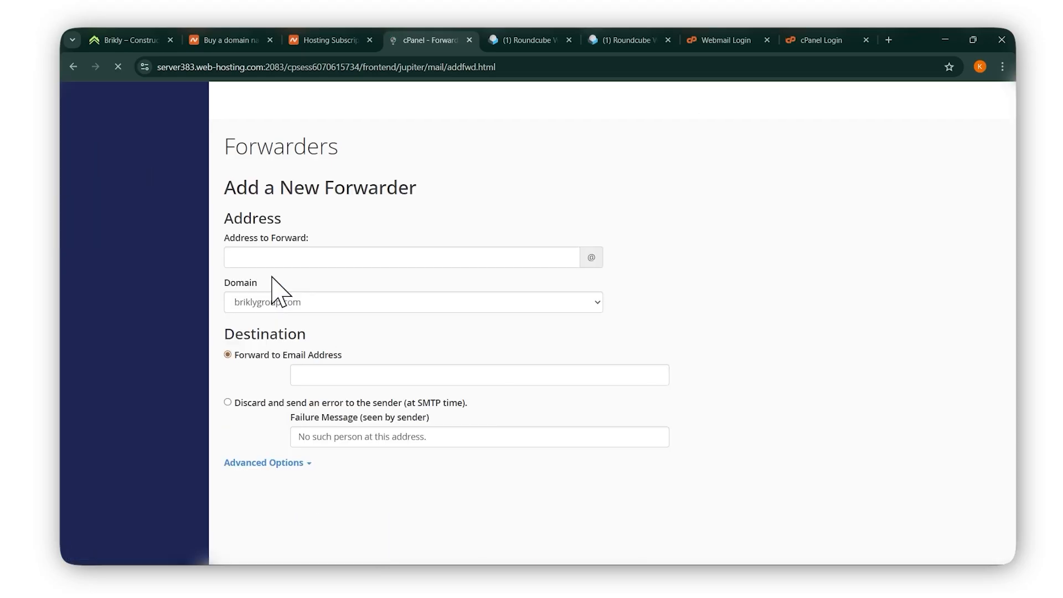
Type the mailbox name as the address to forward on briklygroup.com, then go to Namecheap.
{"action": "left_click", "coordinate": [343, 258]}
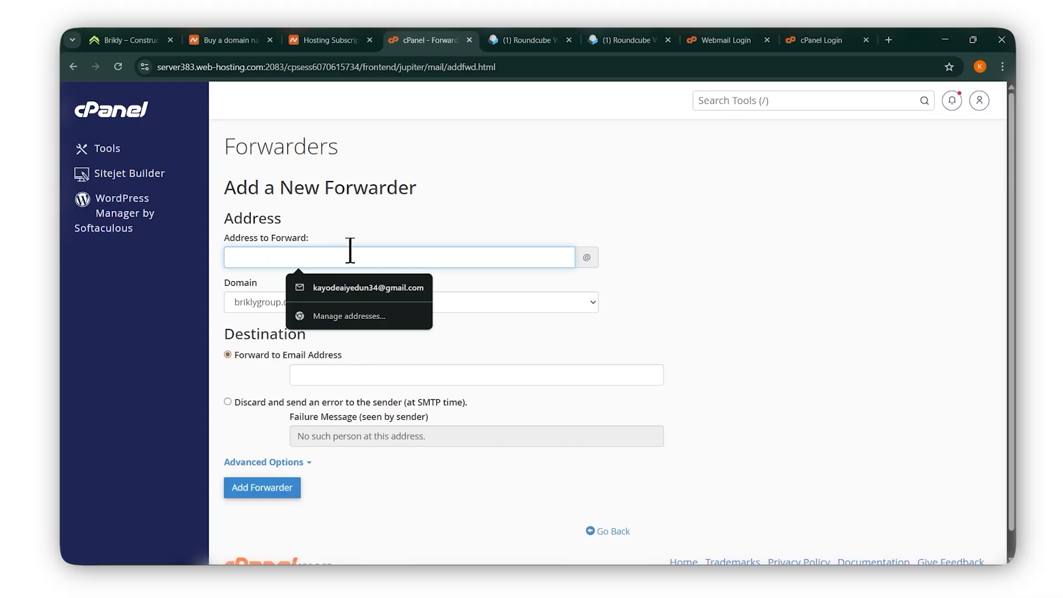
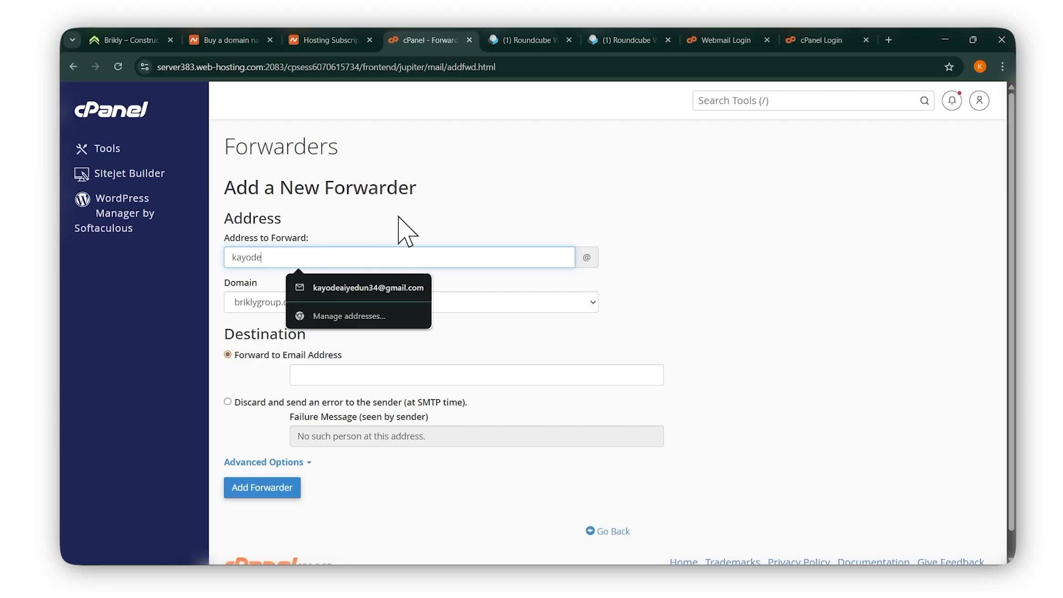
{"action": "left_click", "coordinate": [430, 202]}
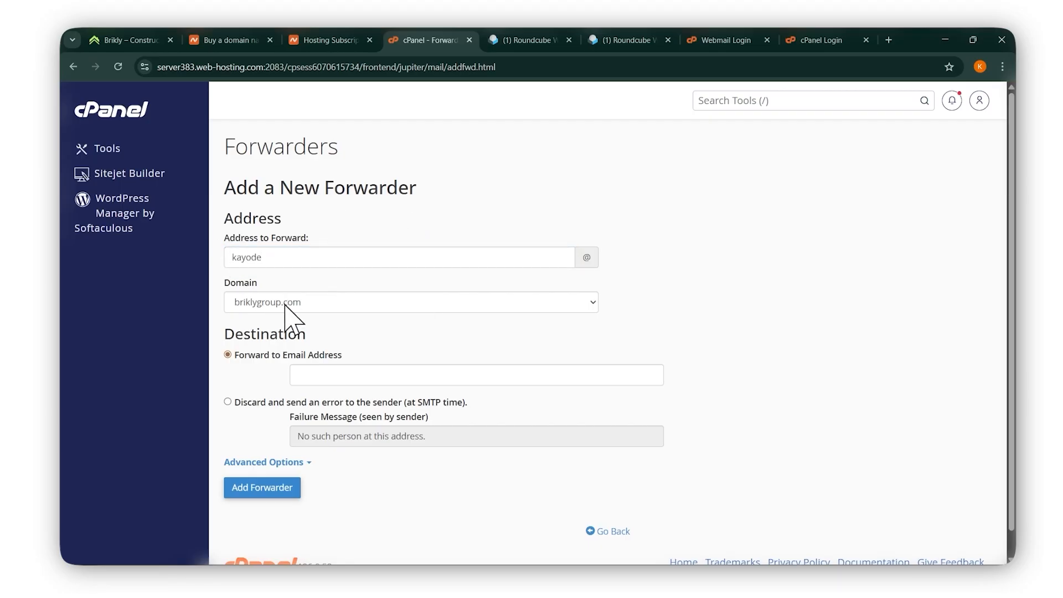
{"action": "left_click", "coordinate": [281, 258]}
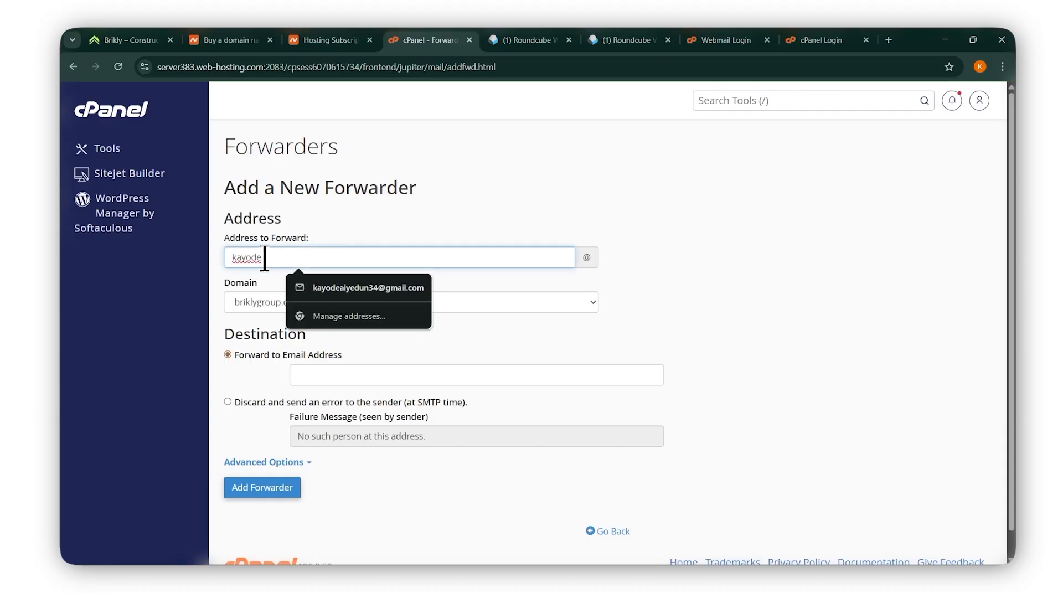
{"action": "left_click_drag", "start_coordinate": [265, 259], "coordinate": [224, 257]}
{"action": "left_click", "coordinate": [768, 189]}
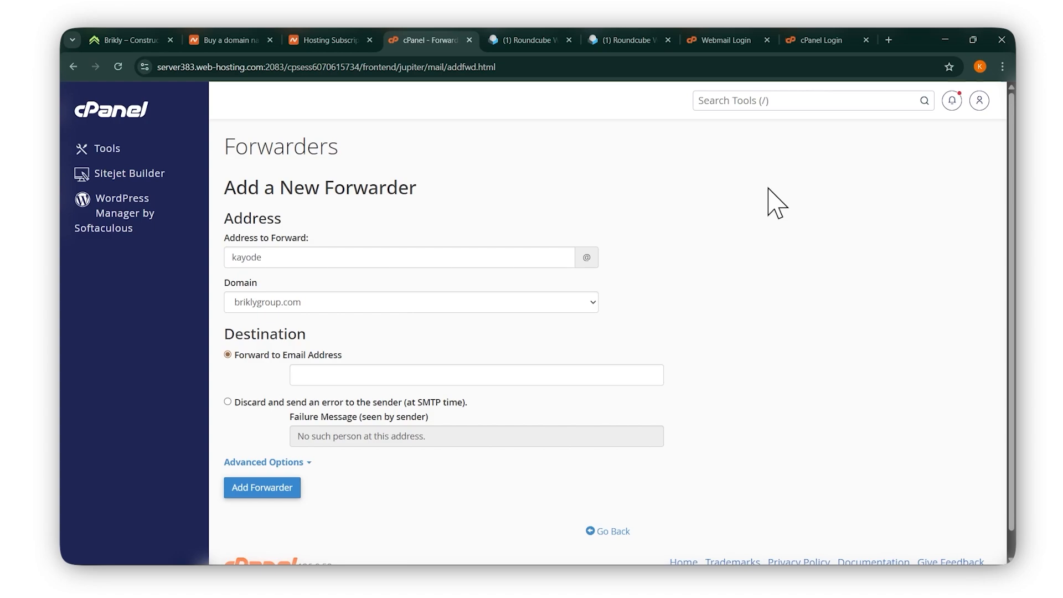
{"action": "left_click", "coordinate": [327, 40]}
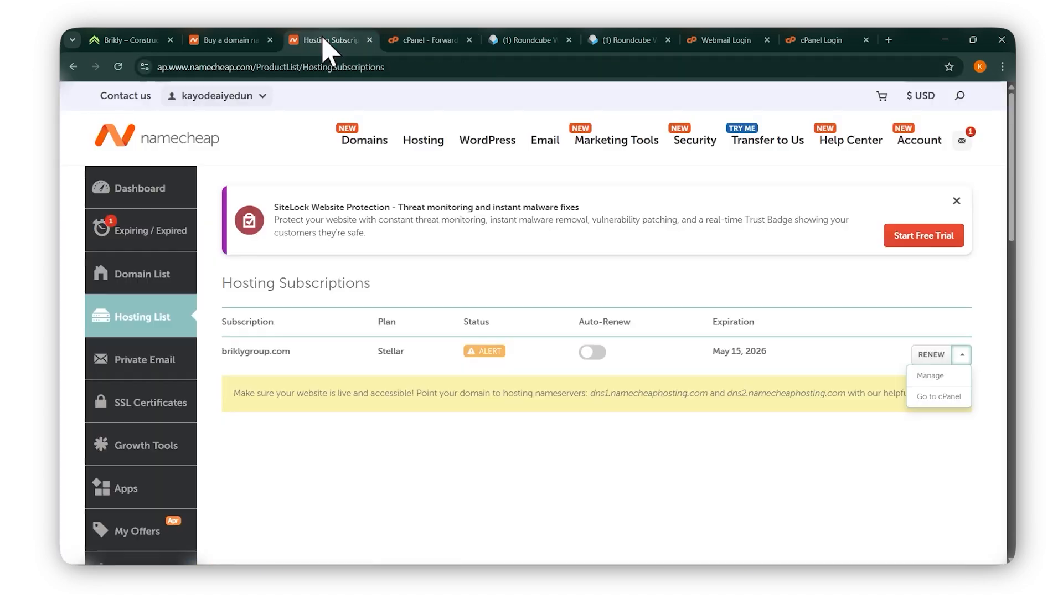
Open cPanel's Email Accounts to check the existing mailbox, then return to the forwarder form.
{"action": "left_click", "coordinate": [939, 397]}
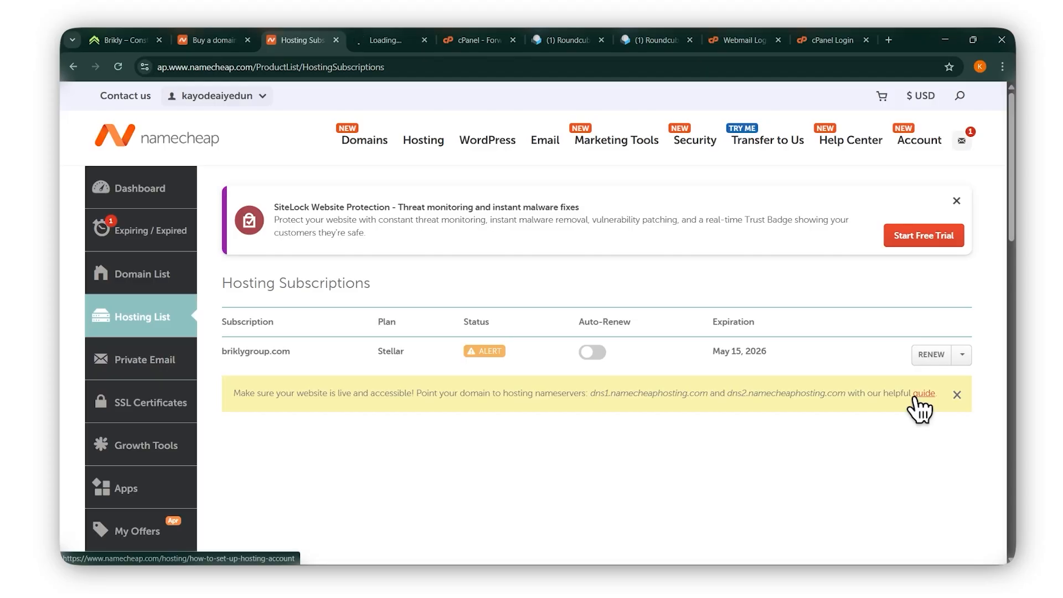
{"action": "left_click", "coordinate": [389, 37]}
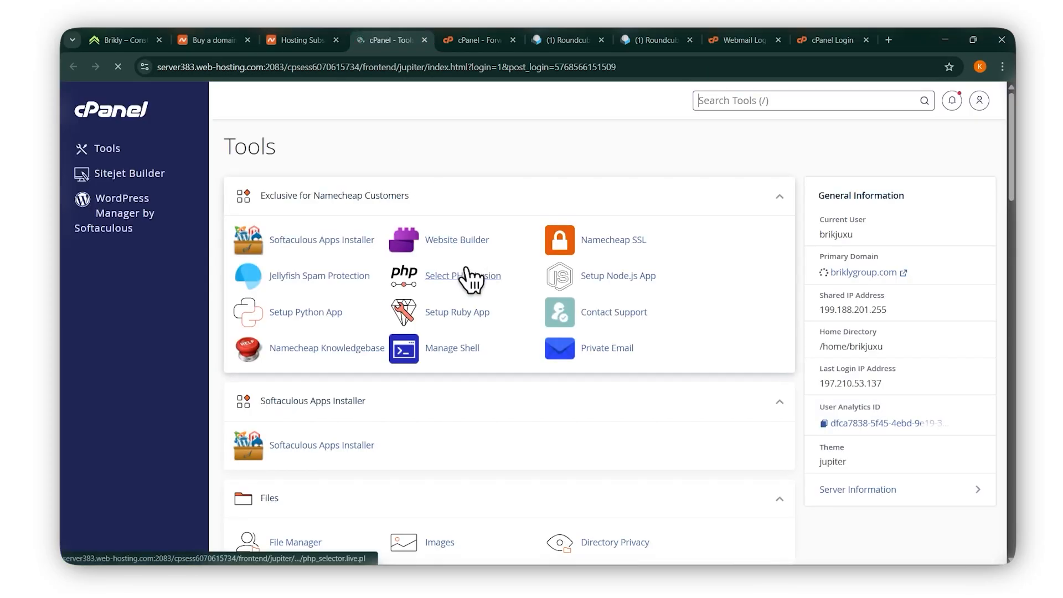
{"action": "scroll", "coordinate": [471, 280], "scroll_direction": "down", "scroll_amount": 8}
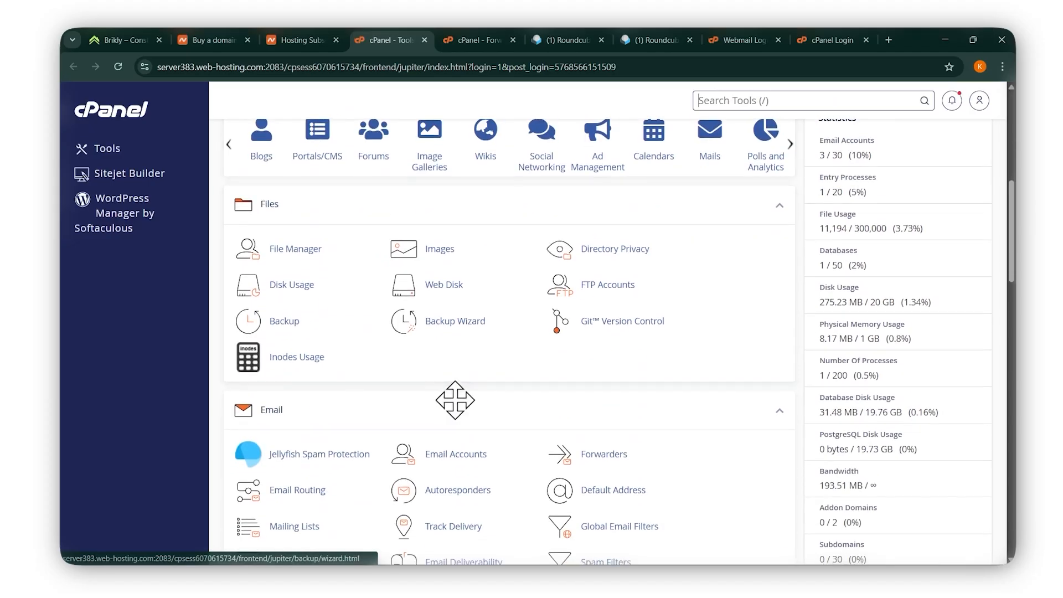
{"action": "scroll", "coordinate": [455, 400], "scroll_direction": "down", "scroll_amount": 2}
{"action": "left_click", "coordinate": [463, 333]}
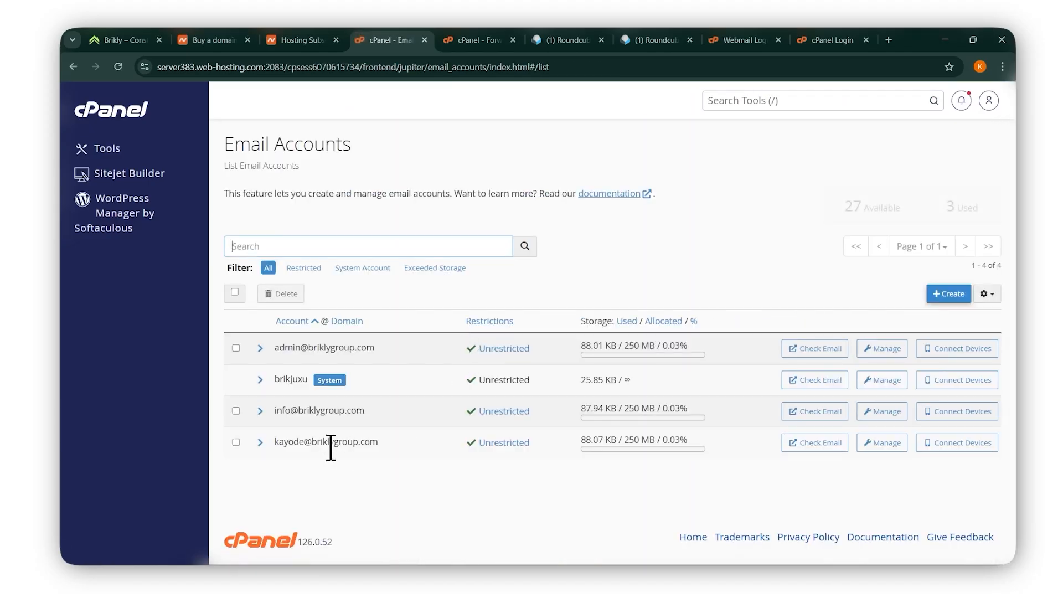
{"action": "left_click_drag", "start_coordinate": [275, 443], "coordinate": [388, 443]}
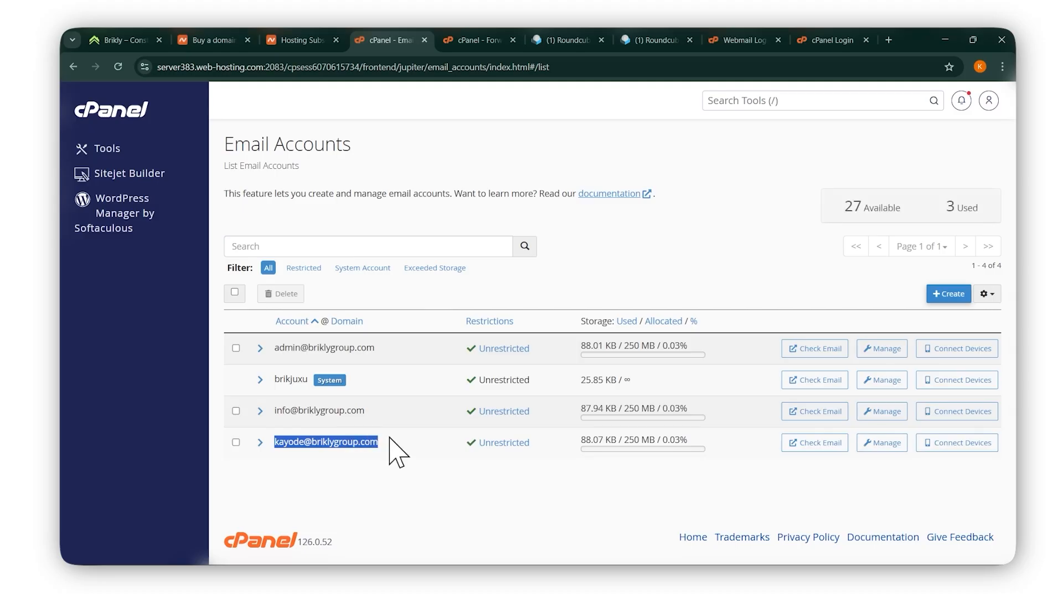
{"action": "left_click", "coordinate": [307, 445]}
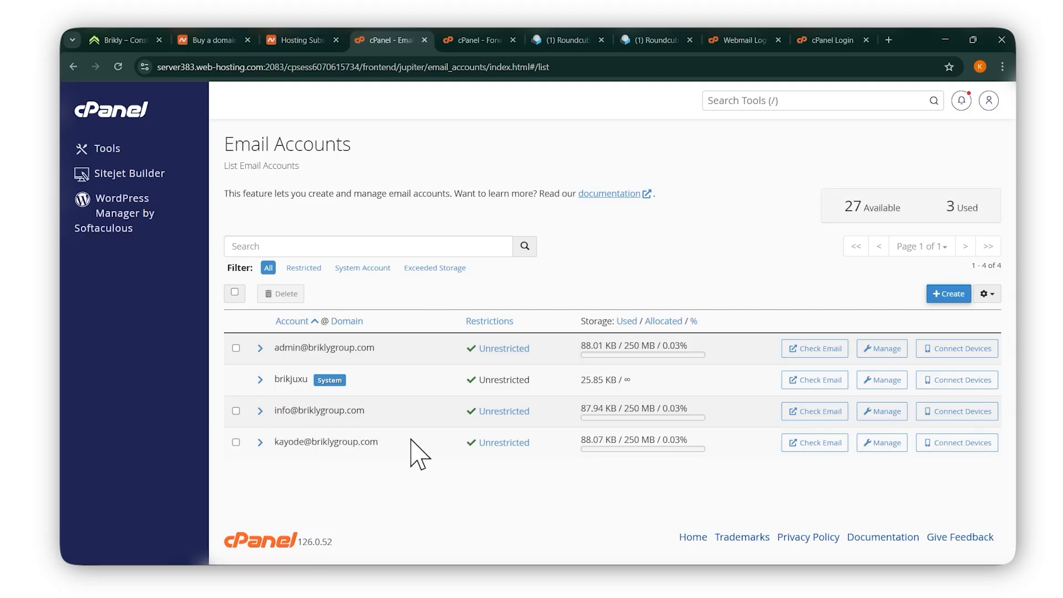
{"action": "left_click", "coordinate": [452, 42]}
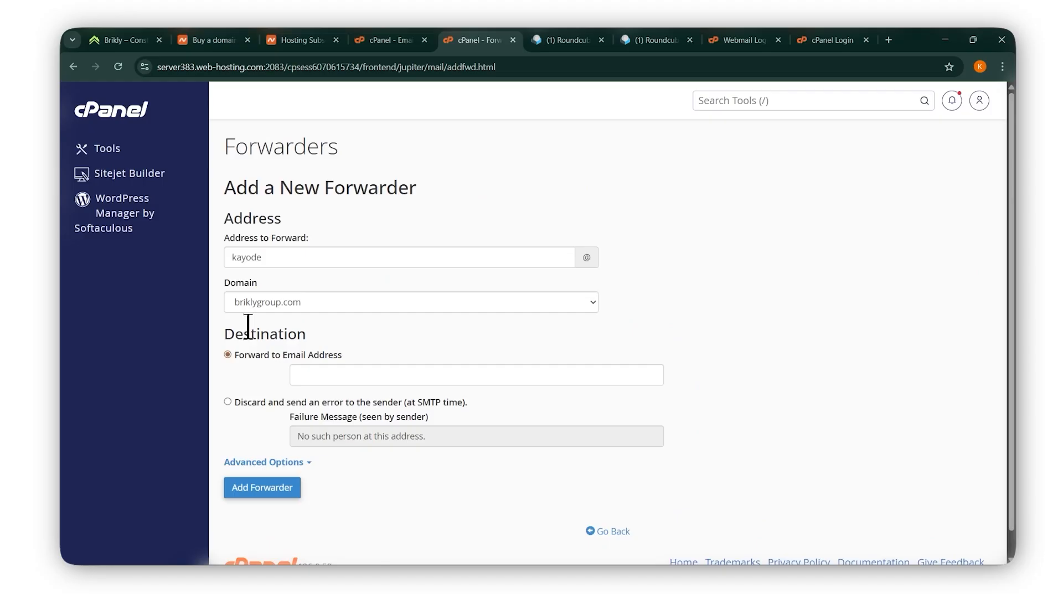
Confirm the mailbox name in Address to Forward and keep briklygroup.com as the domain.
{"action": "left_click", "coordinate": [275, 257]}
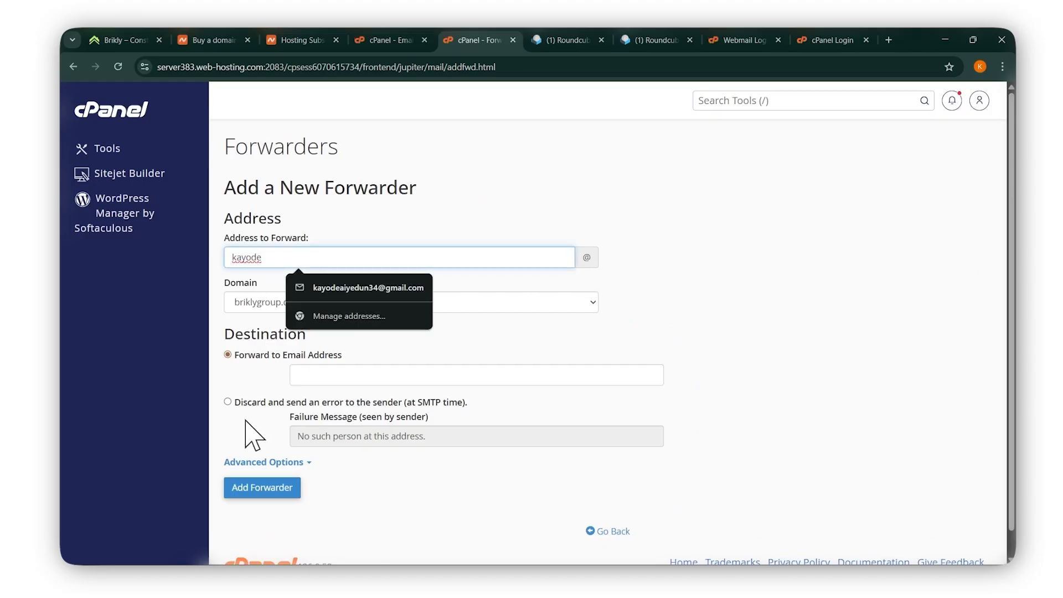
{"action": "left_click", "coordinate": [234, 368]}
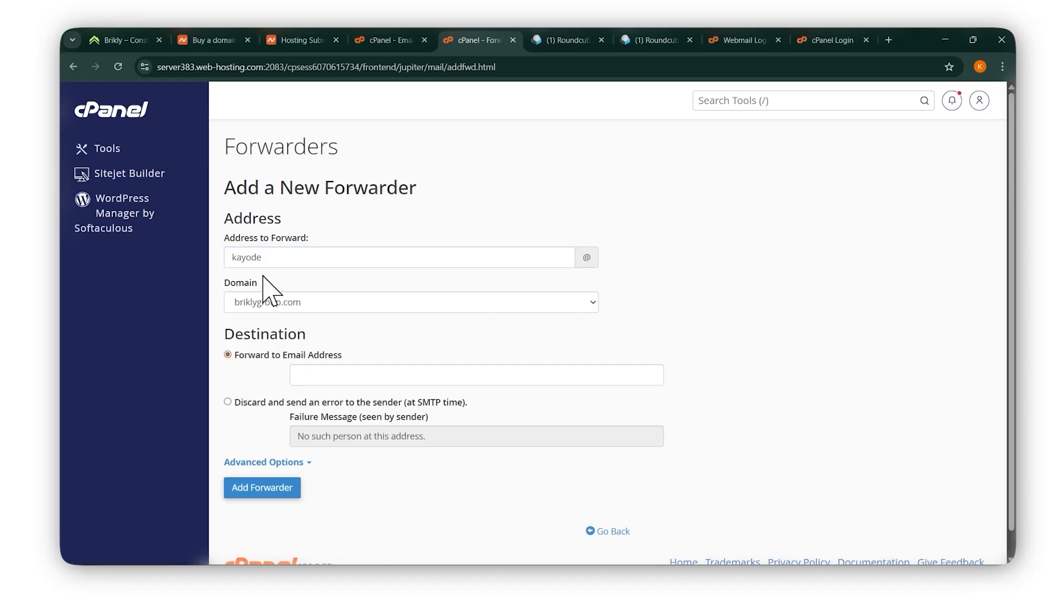
{"action": "left_click", "coordinate": [379, 373]}
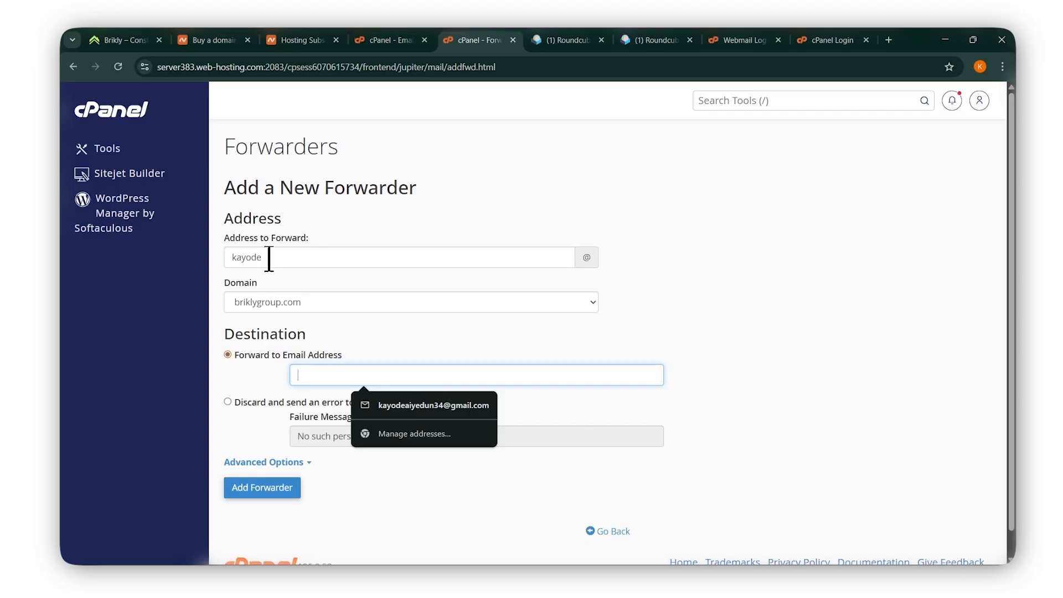
{"action": "left_click_drag", "start_coordinate": [231, 257], "coordinate": [261, 257]}
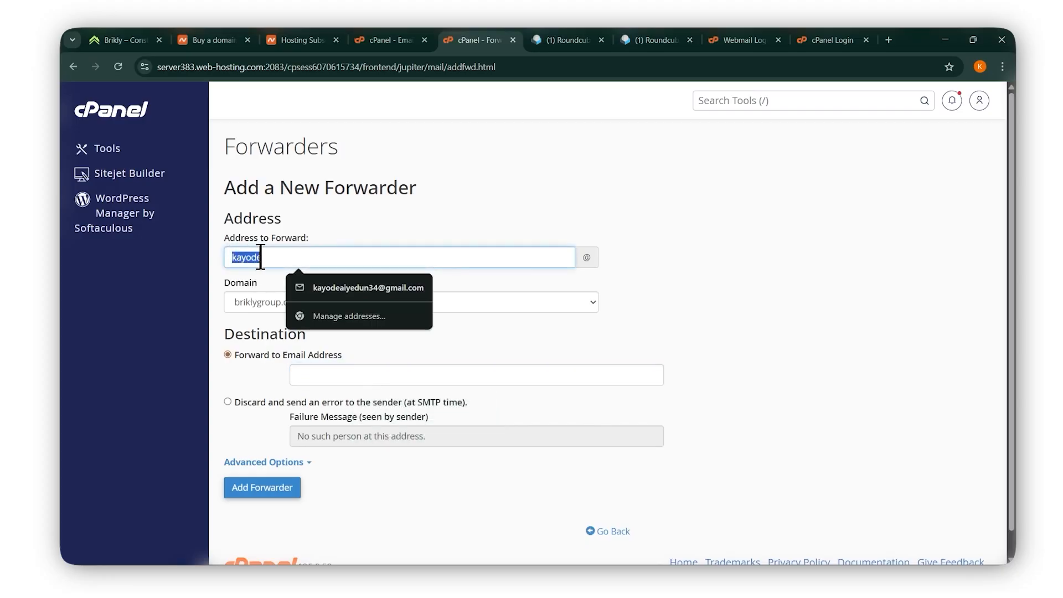
{"action": "left_click", "coordinate": [252, 303]}
{"action": "left_click", "coordinate": [313, 242]}
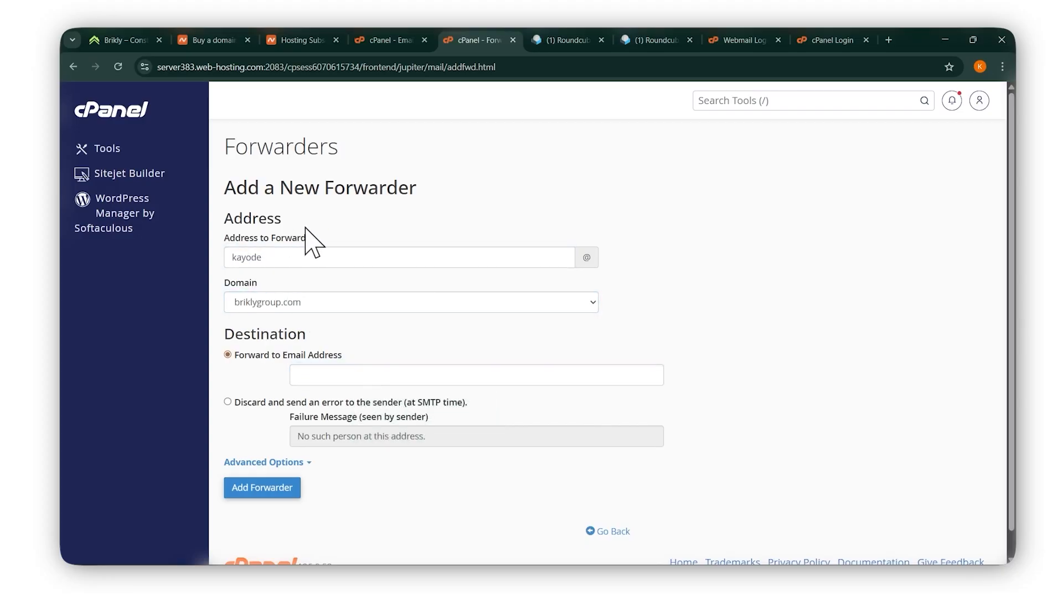
Fill in the personal Gmail address from autofill as the forwarding destination.
{"action": "left_click", "coordinate": [332, 370]}
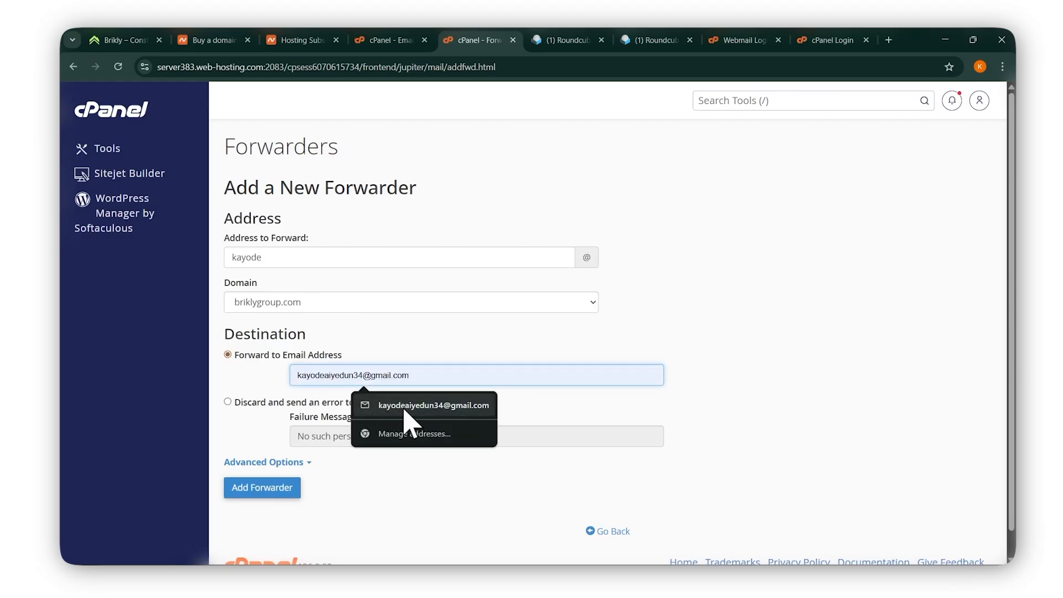
{"action": "left_click", "coordinate": [413, 410]}
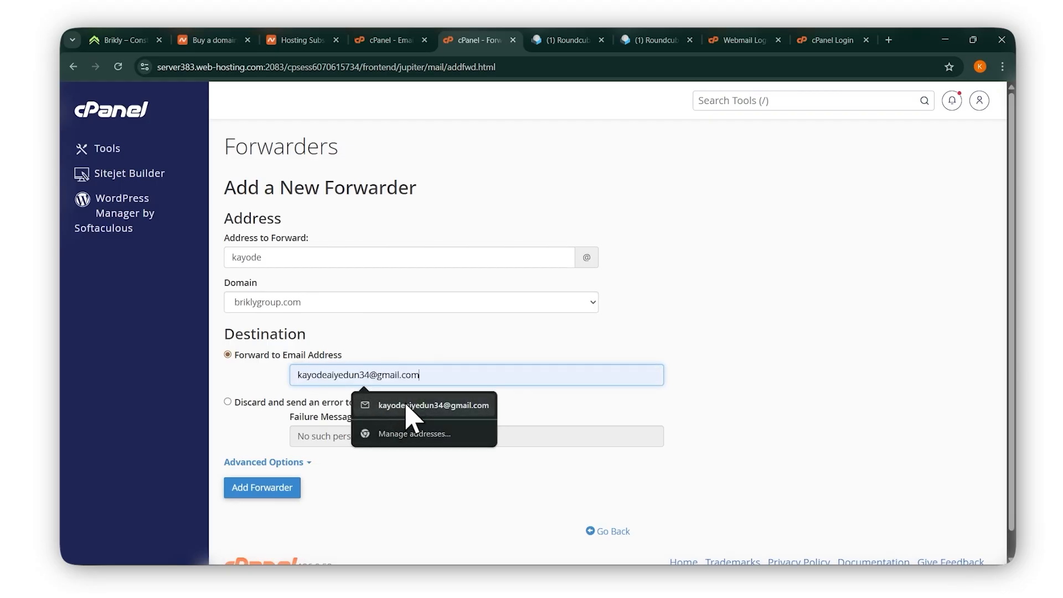
{"action": "left_click", "coordinate": [439, 335]}
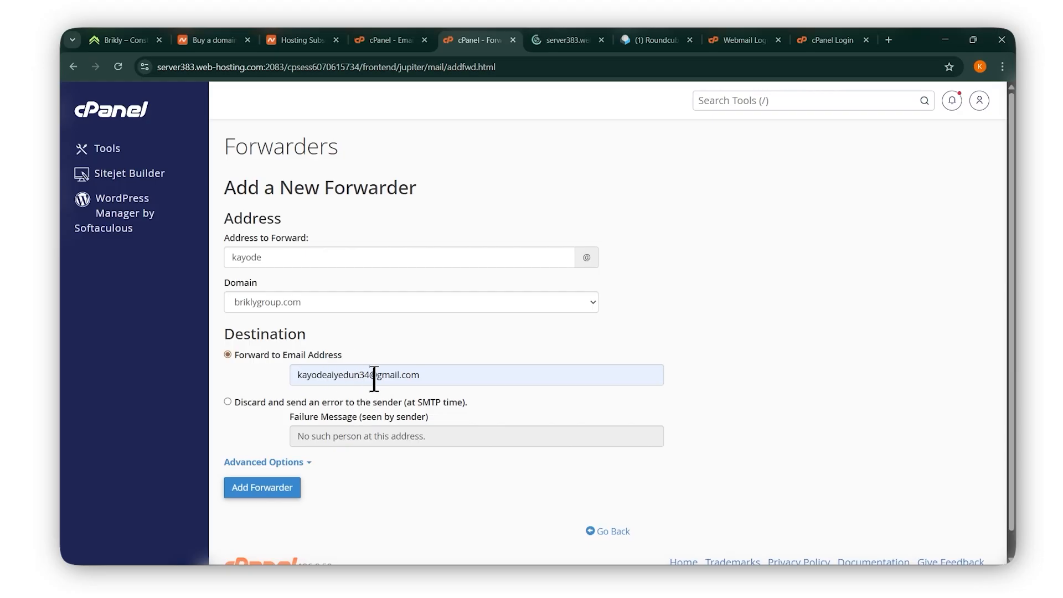
{"action": "left_click", "coordinate": [447, 373]}
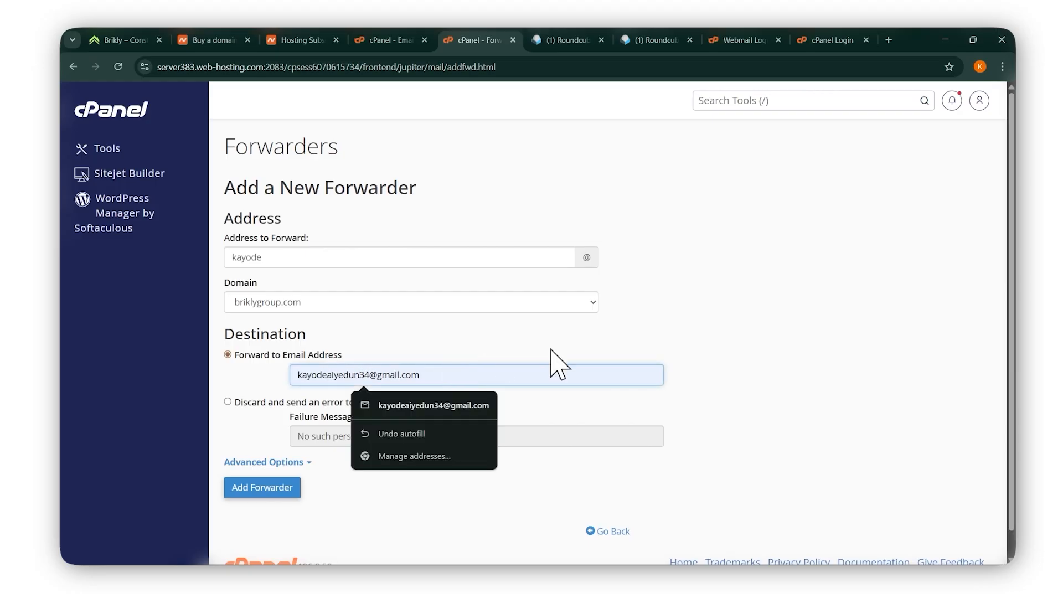
{"action": "left_click", "coordinate": [850, 316]}
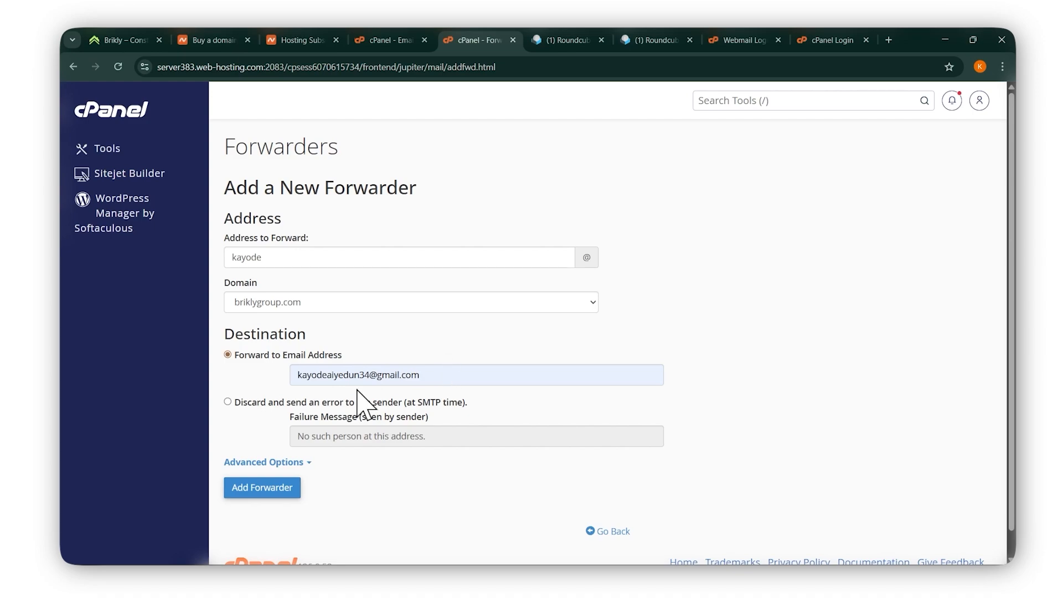
{"action": "scroll", "coordinate": [354, 470], "scroll_direction": "down", "scroll_amount": 1}
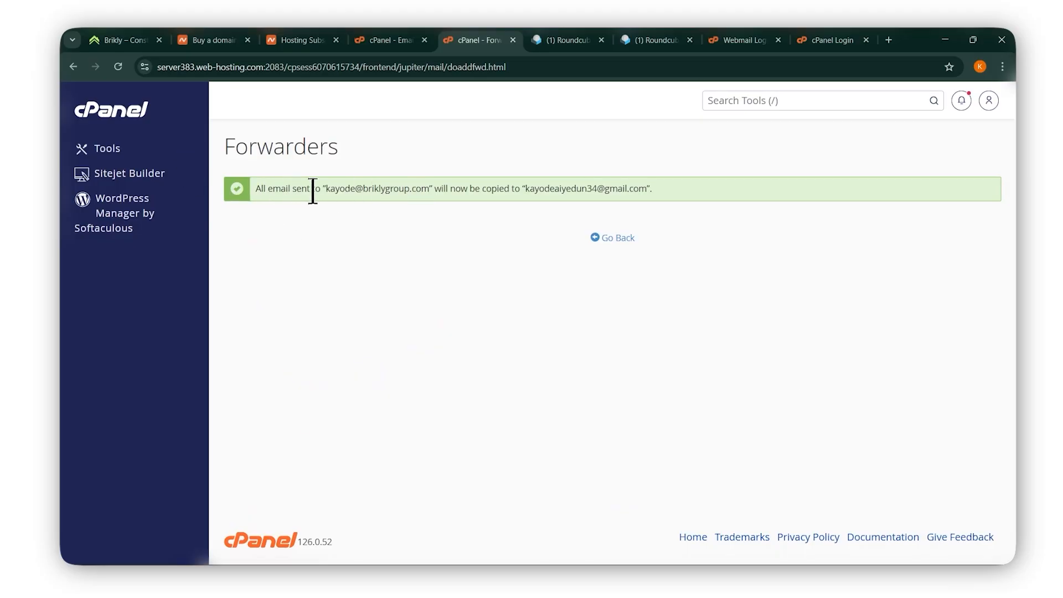
Start a new Yahoo Mail message and copy the forwarded address from cPanel's success message.
{"action": "left_click_drag", "start_coordinate": [326, 189], "coordinate": [424, 195]}
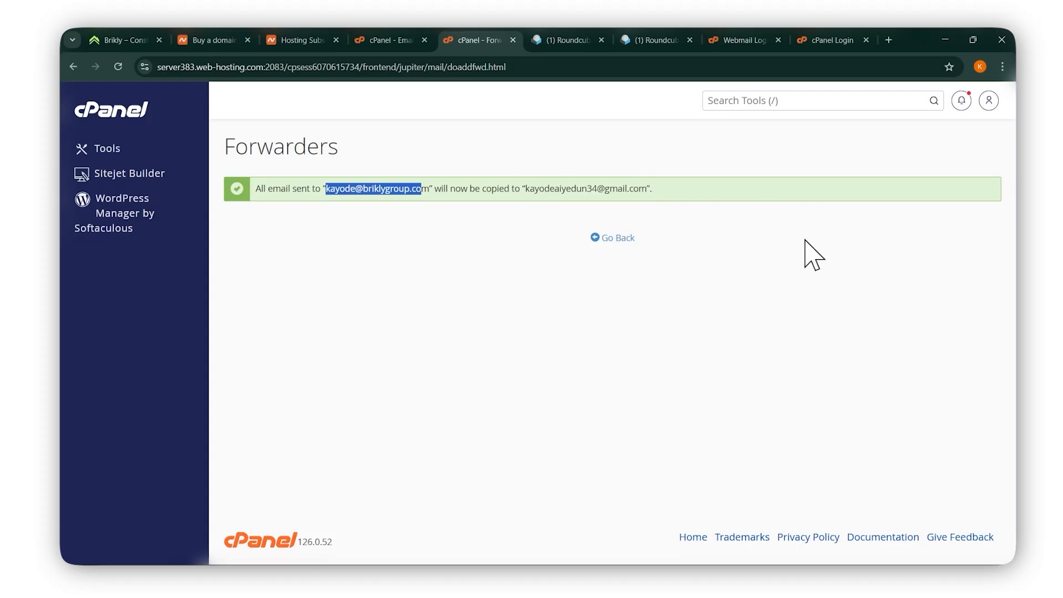
{"action": "left_click", "coordinate": [813, 256]}
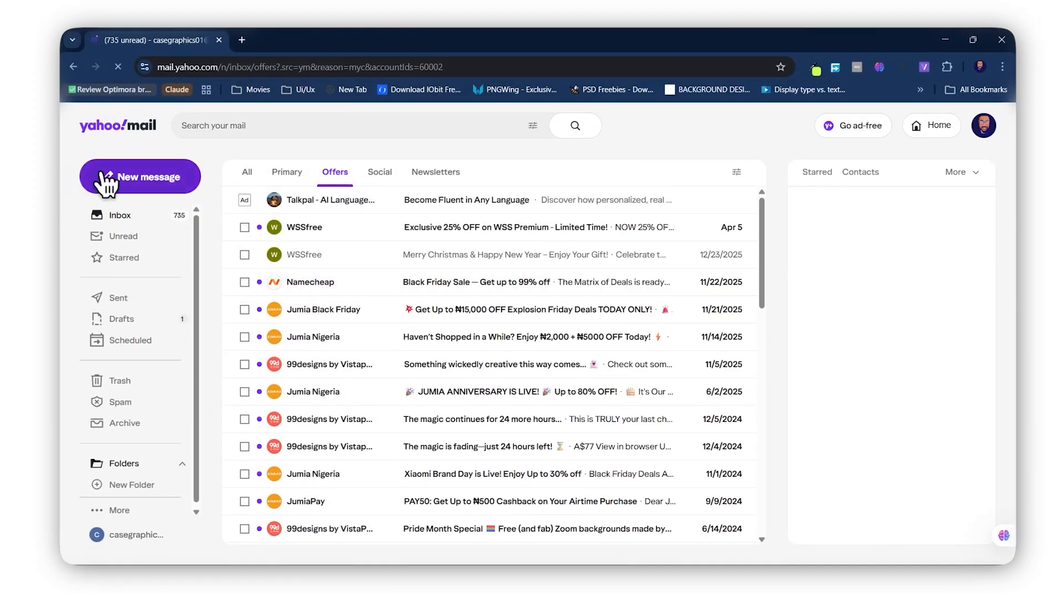
{"action": "left_click", "coordinate": [144, 176]}
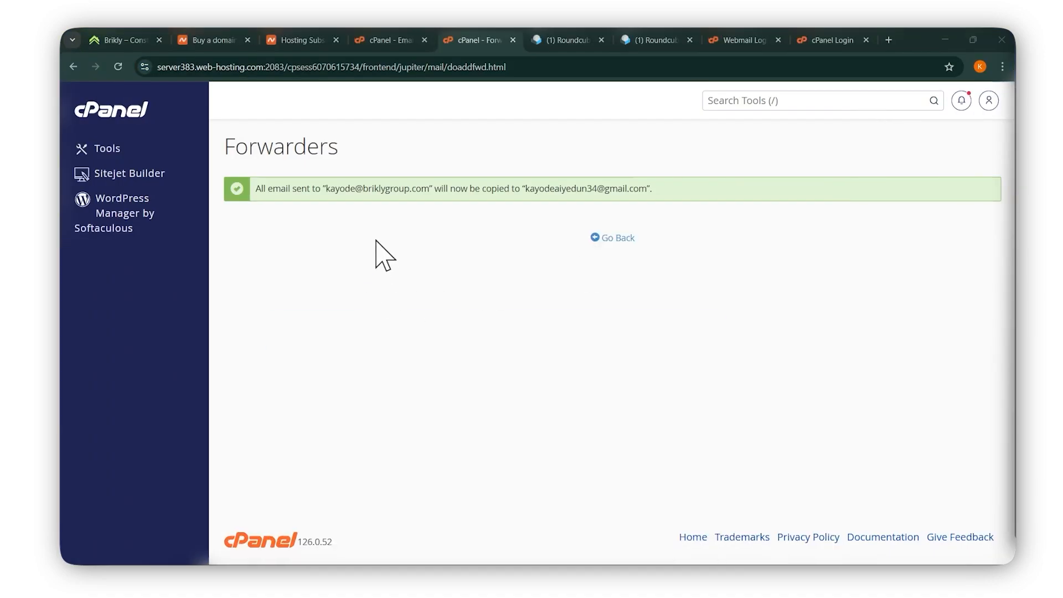
{"action": "left_click_drag", "start_coordinate": [325, 189], "coordinate": [430, 188]}
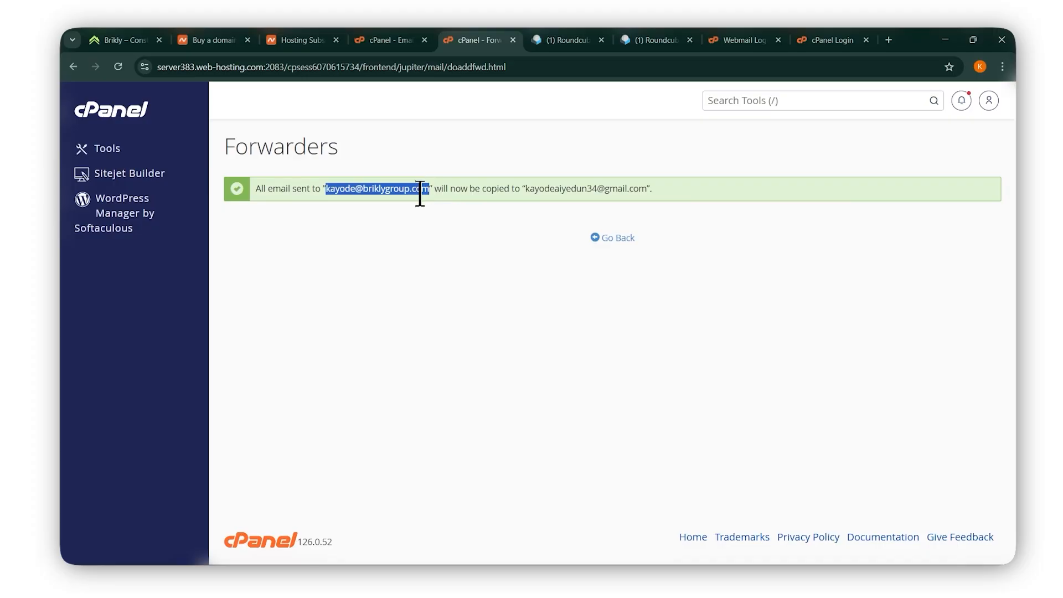
{"action": "right_click", "coordinate": [420, 193]}
{"action": "left_click", "coordinate": [483, 197]}
Paste the copied domain mailbox address into the To field of the Yahoo compose window.
{"action": "mouse_move", "coordinate": [576, 562]}
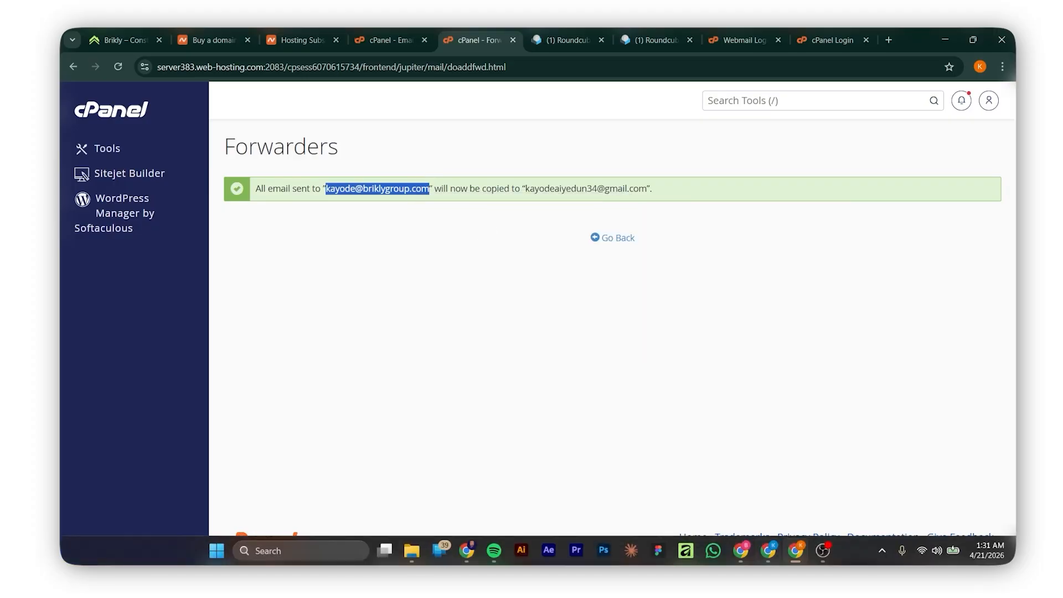
{"action": "mouse_move", "coordinate": [475, 550]}
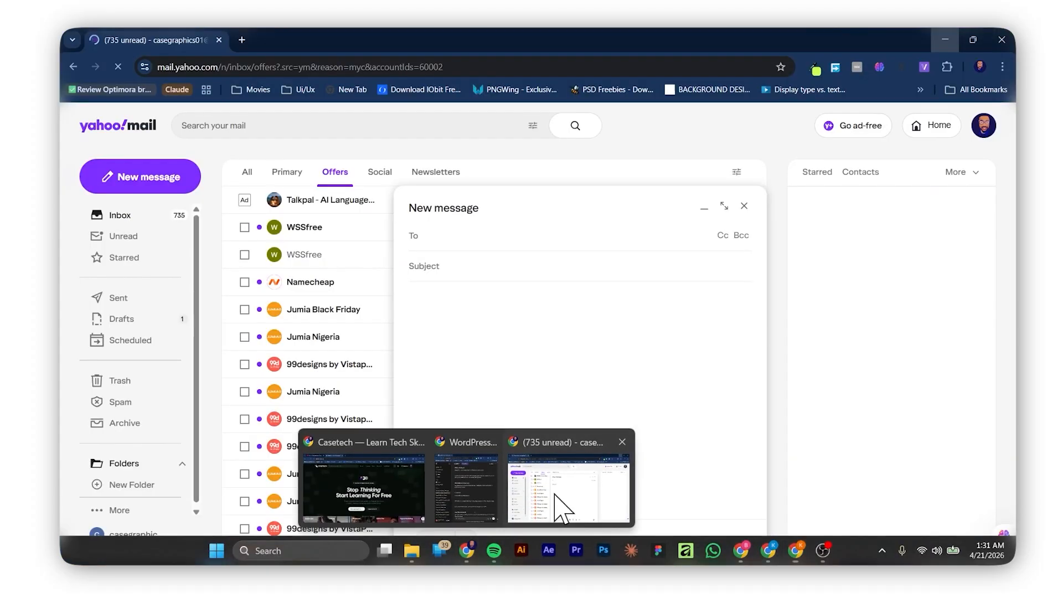
{"action": "left_click", "coordinate": [562, 505]}
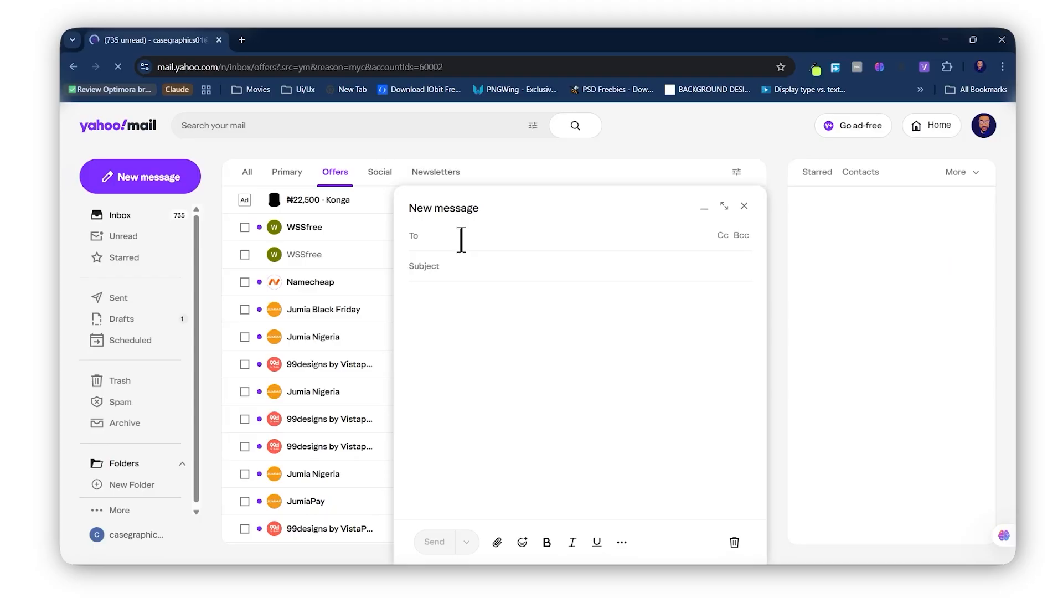
{"action": "left_click", "coordinate": [462, 240]}
{"action": "key", "text": "ctrl+v"}
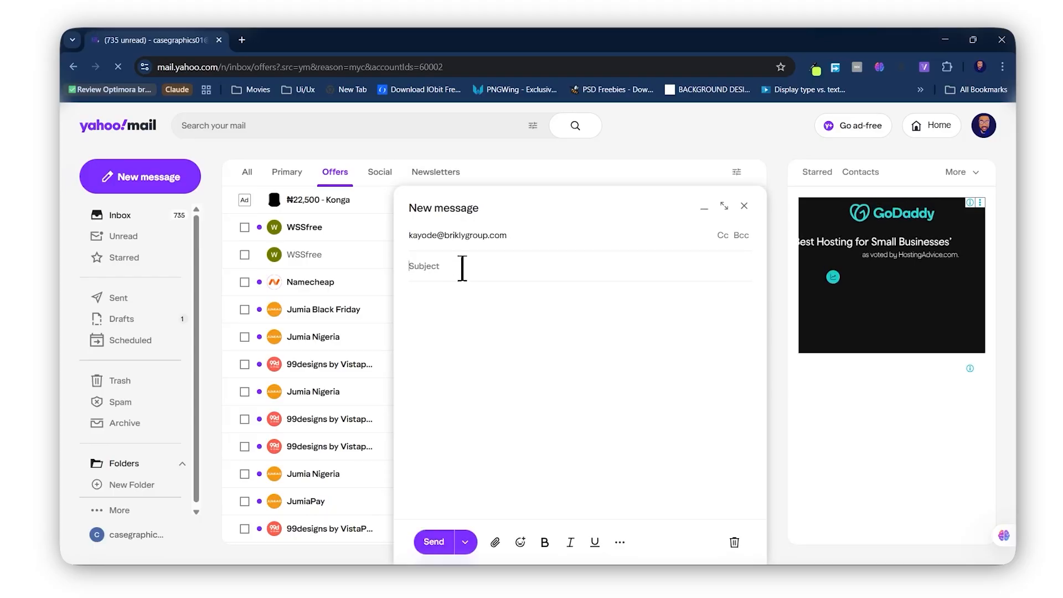
Send the email with subject 'This a test' and body 'i am testing this', then return to cPanel.
{"action": "type", "text": "This"}
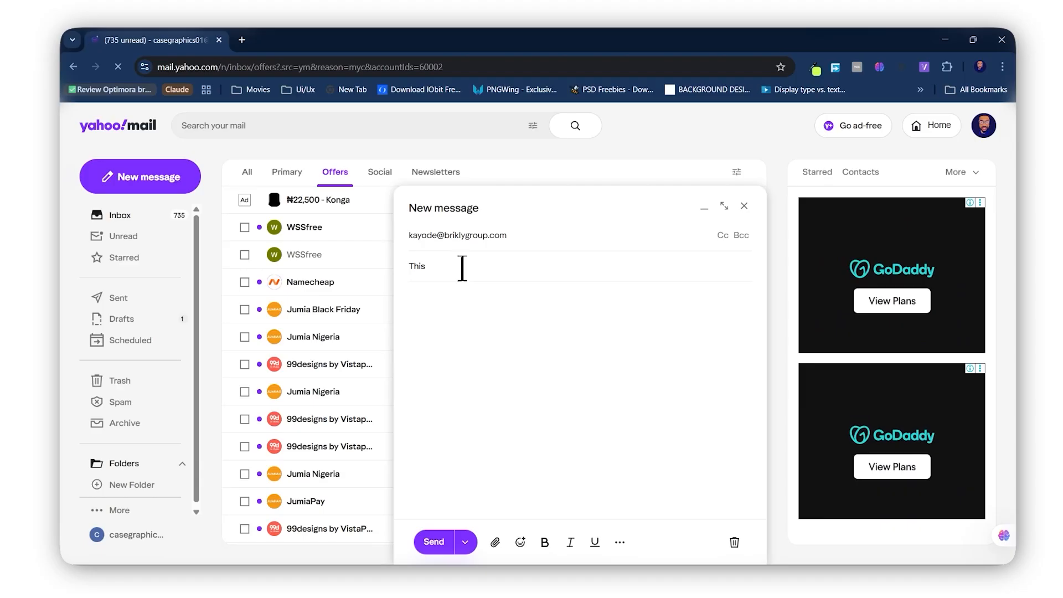
{"action": "type", "text": " a test"}
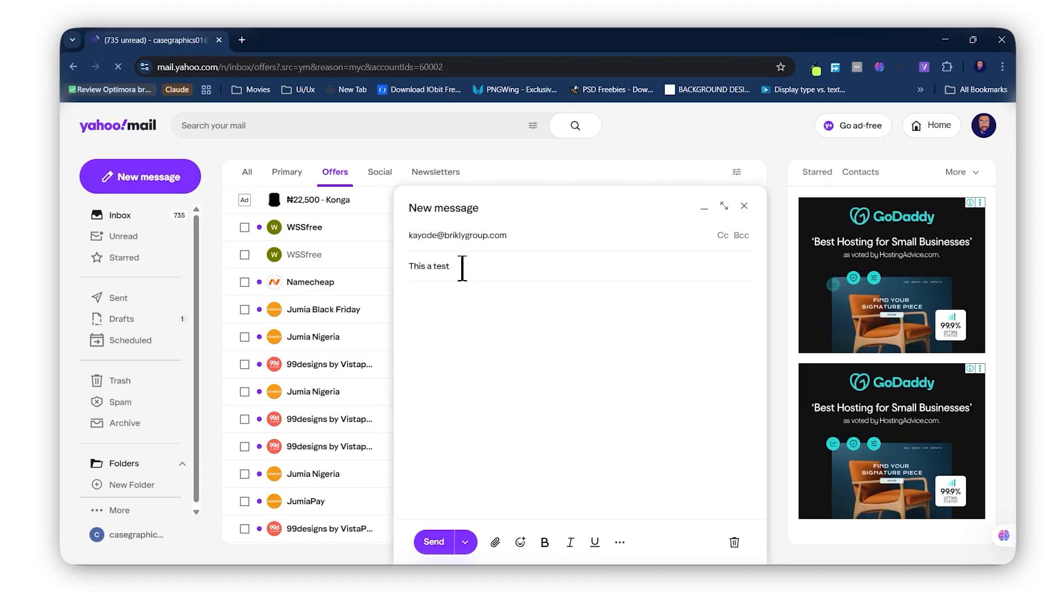
{"action": "left_click", "coordinate": [475, 304]}
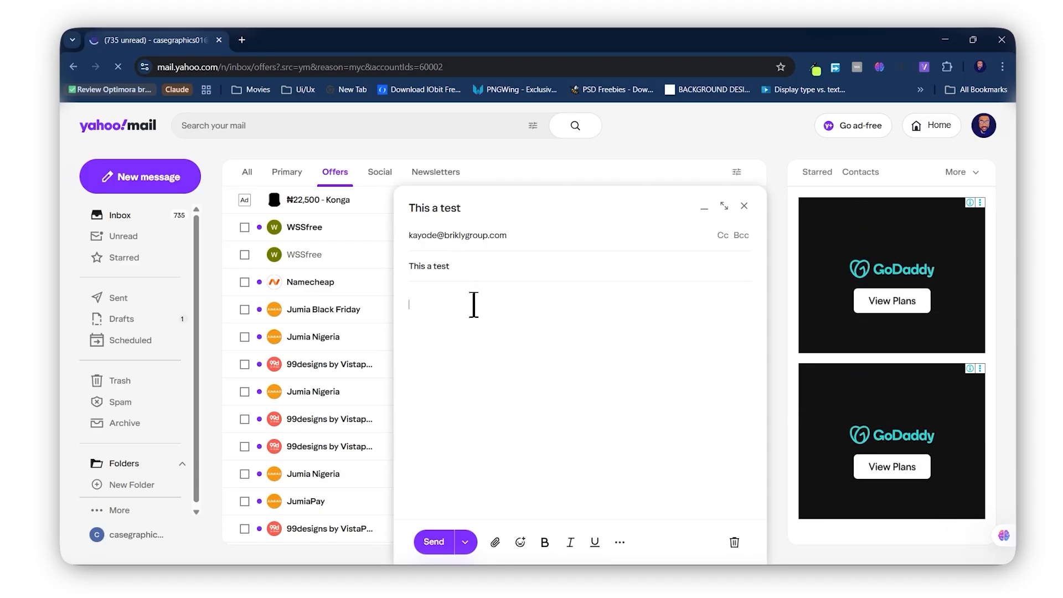
{"action": "type", "text": "i"}
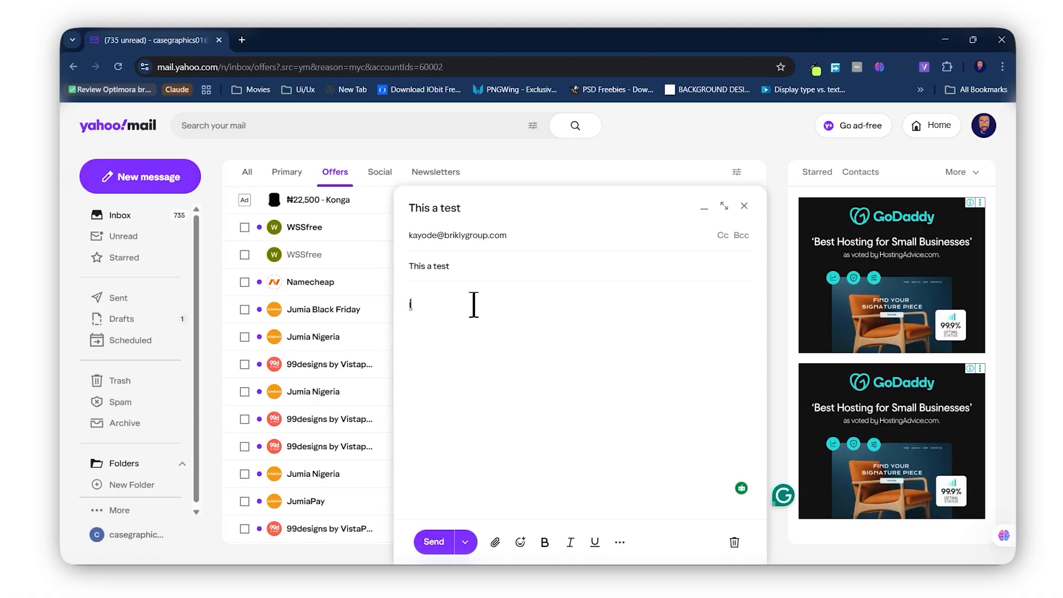
{"action": "type", "text": " am testing this"}
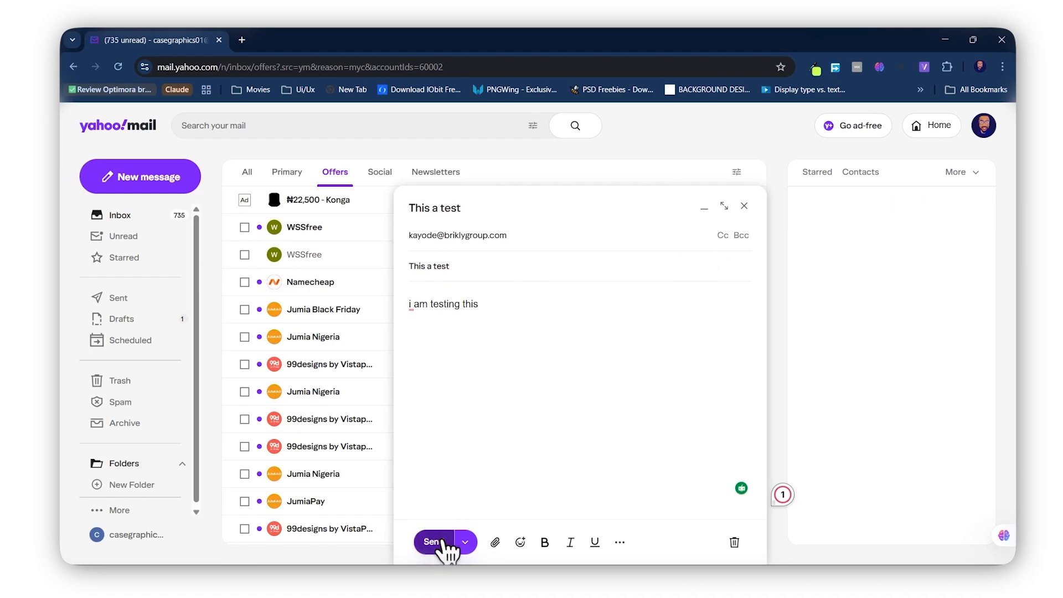
{"action": "left_click", "coordinate": [435, 545]}
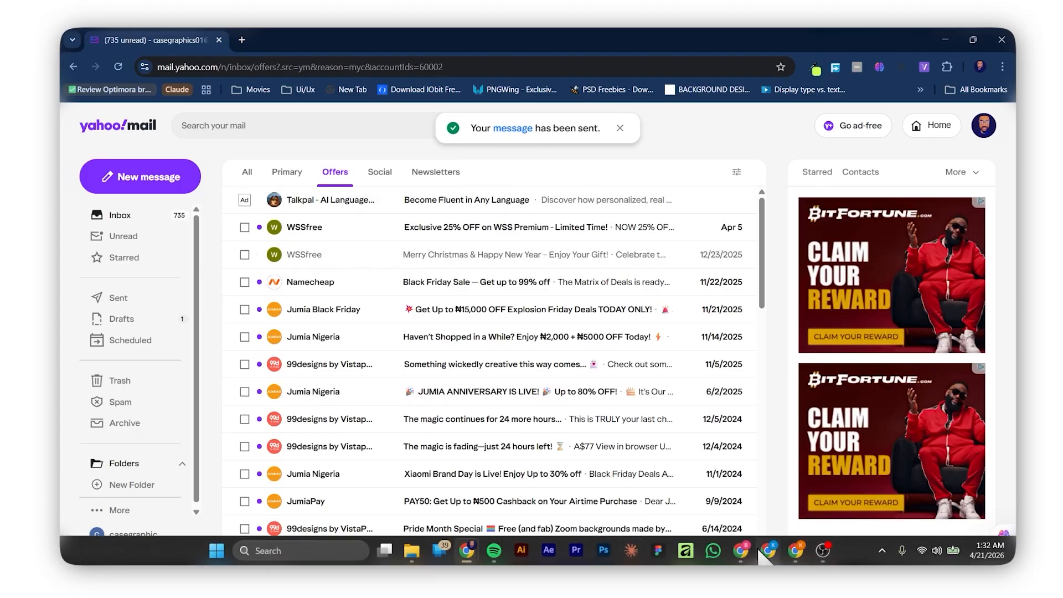
{"action": "left_click", "coordinate": [806, 560]}
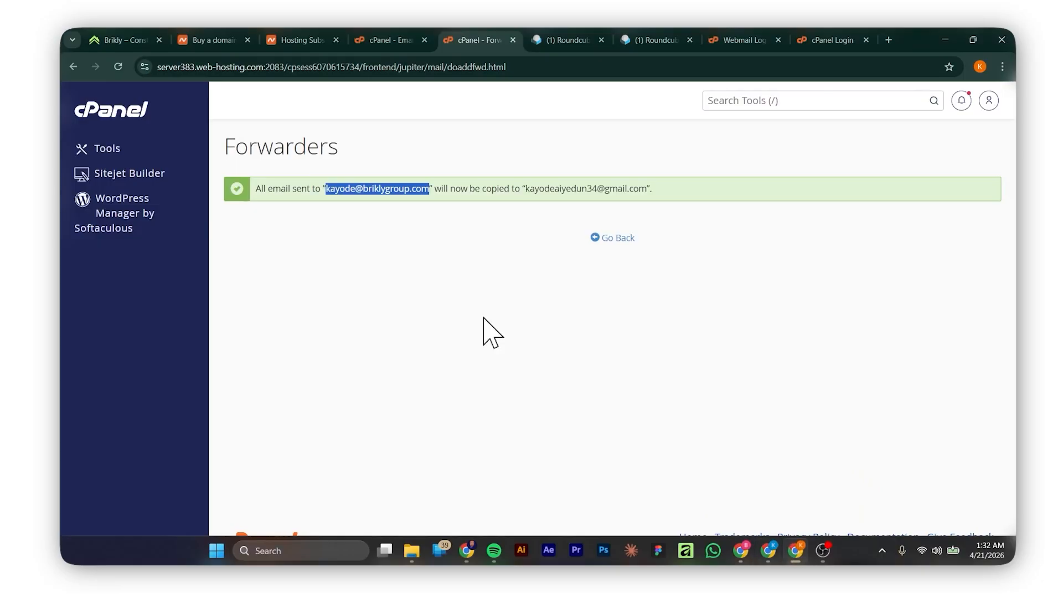
{"action": "left_click", "coordinate": [470, 297]}
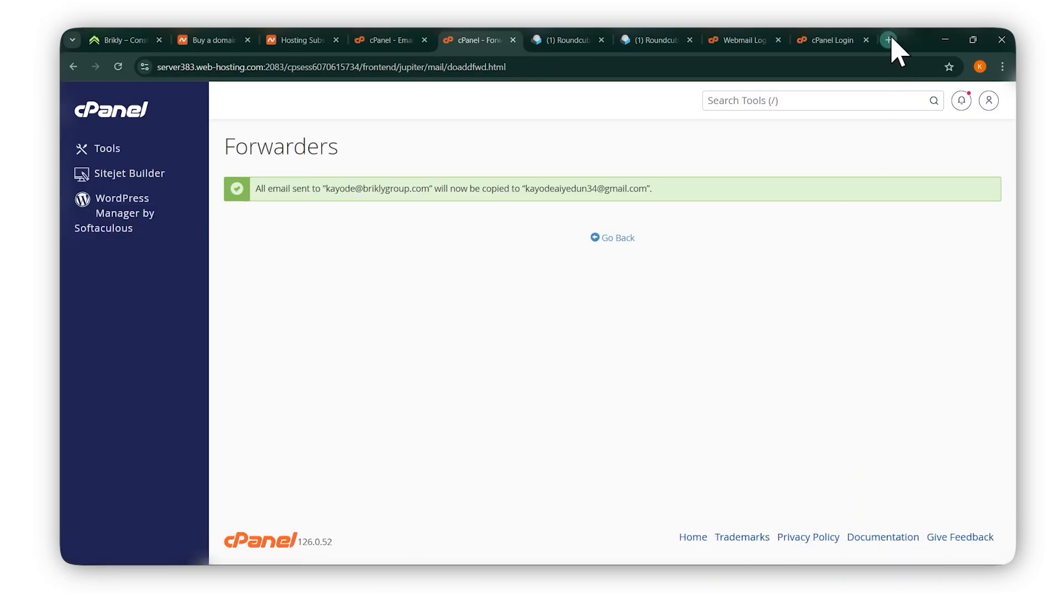
Load gmail.com in a new tab, refresh the inbox and open the 'This a test' email.
{"action": "left_click", "coordinate": [888, 40]}
{"action": "type", "text": "gm"}
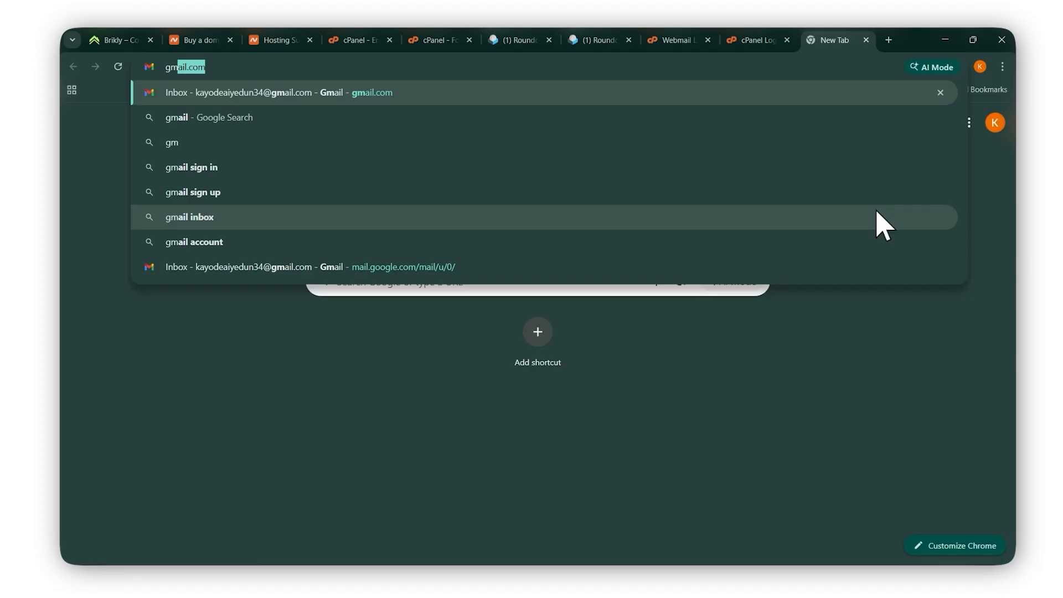
{"action": "type", "text": "ail.com"}
{"action": "key", "text": "Return"}
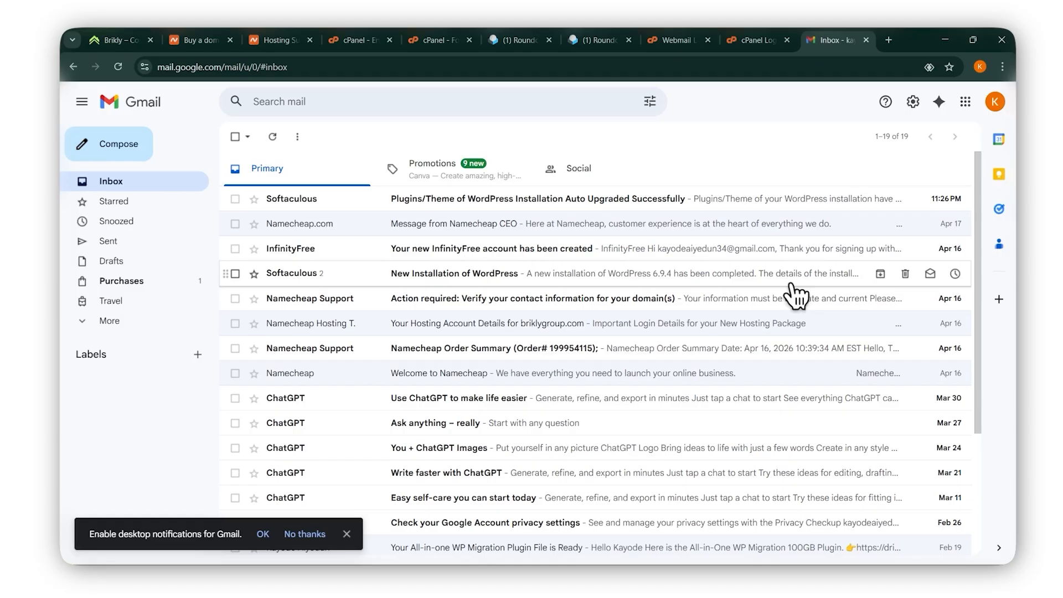
{"action": "left_click", "coordinate": [118, 66]}
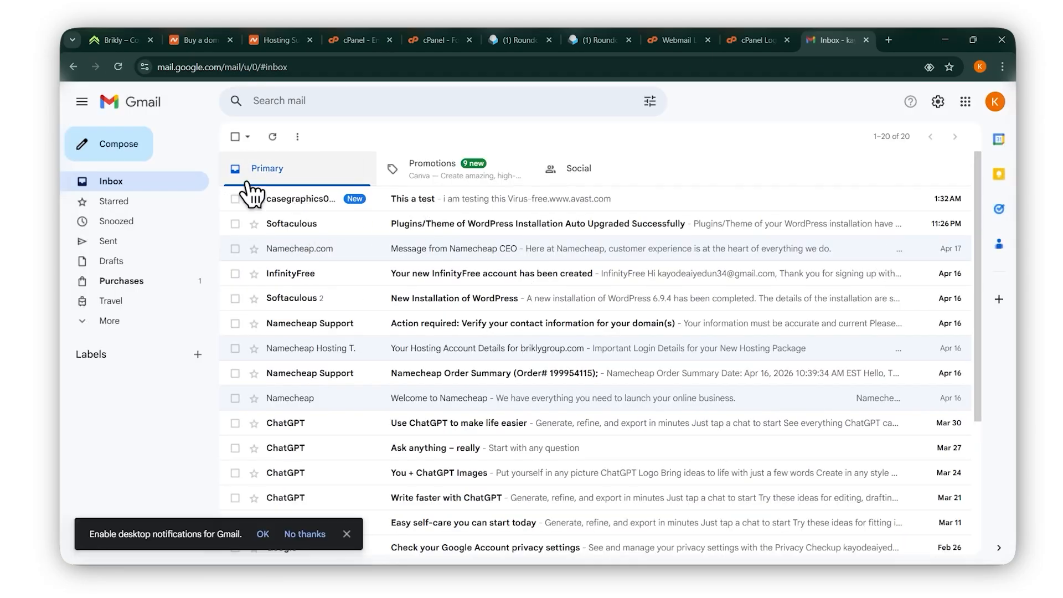
{"action": "left_click", "coordinate": [422, 199]}
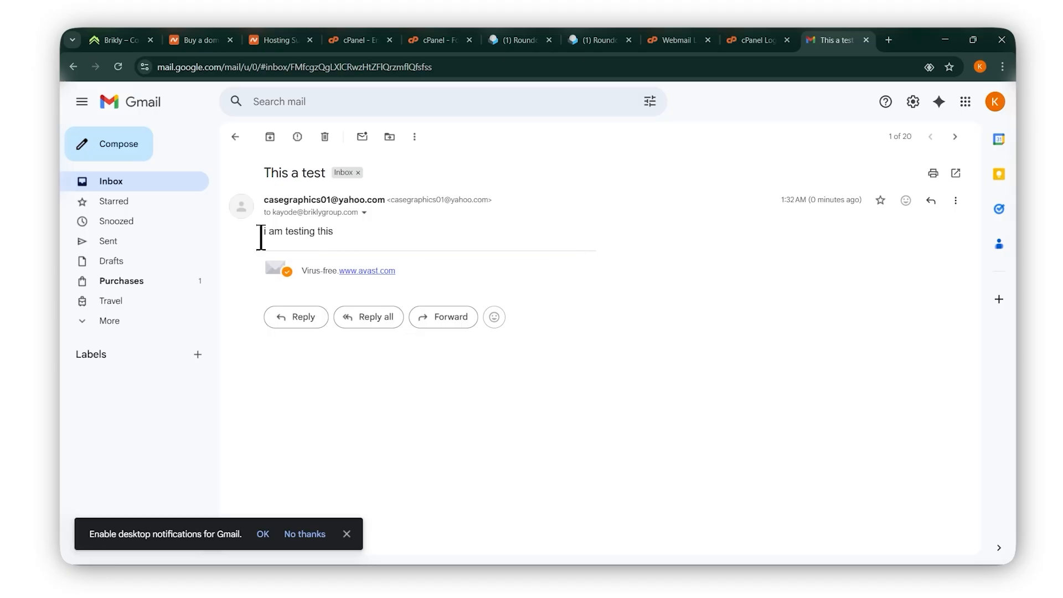
Check the Yahoo sender, the signed-in Gmail account and the 'i am testing this' message text.
{"action": "left_click_drag", "start_coordinate": [263, 198], "coordinate": [363, 199]}
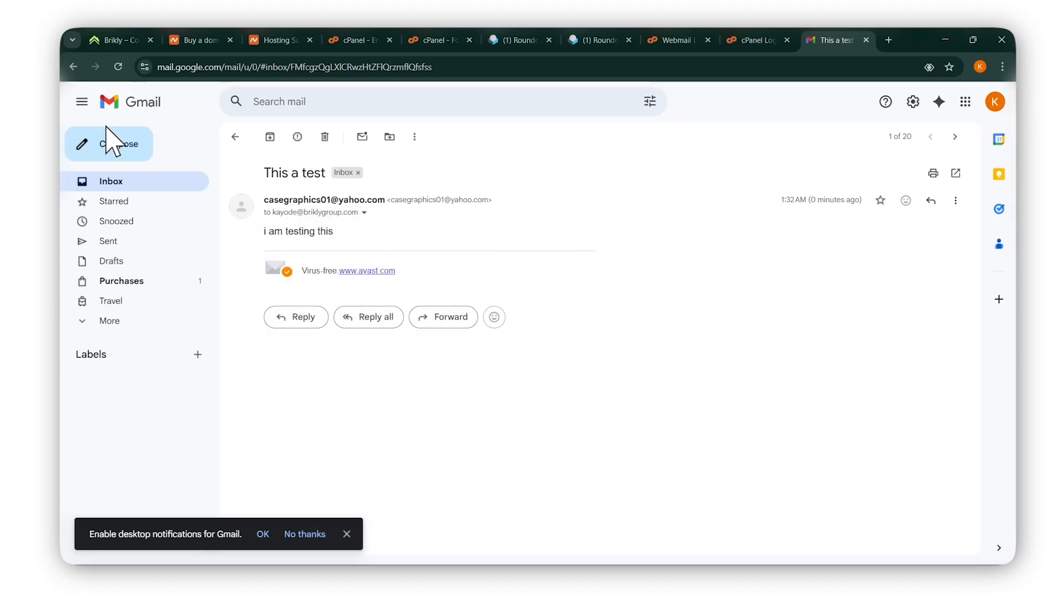
{"action": "left_click", "coordinate": [996, 103]}
{"action": "left_click_drag", "start_coordinate": [817, 138], "coordinate": [939, 140]}
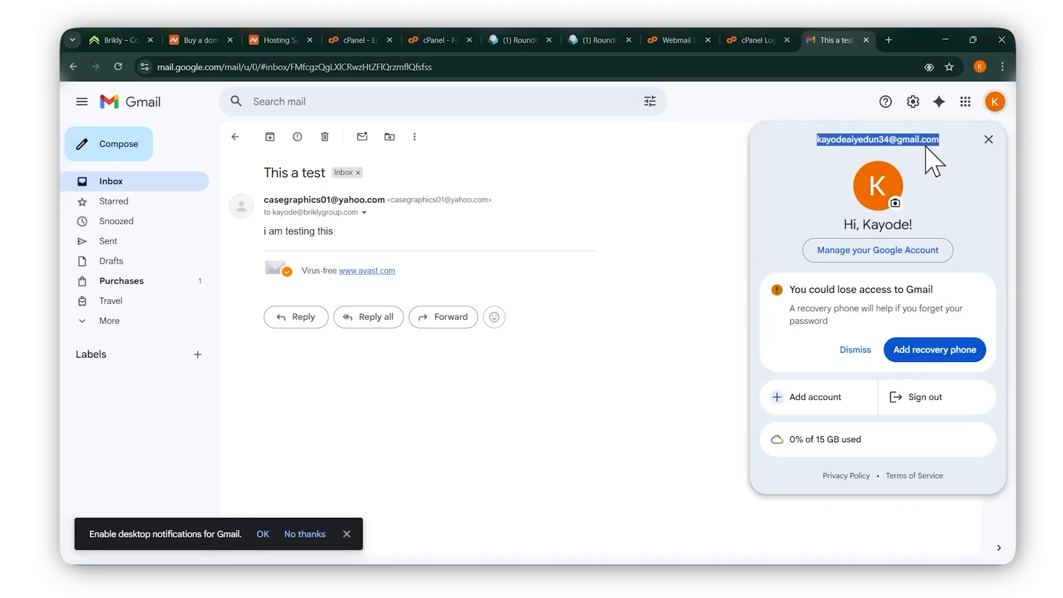
{"action": "left_click", "coordinate": [637, 166]}
{"action": "left_click_drag", "start_coordinate": [254, 233], "coordinate": [349, 231]}
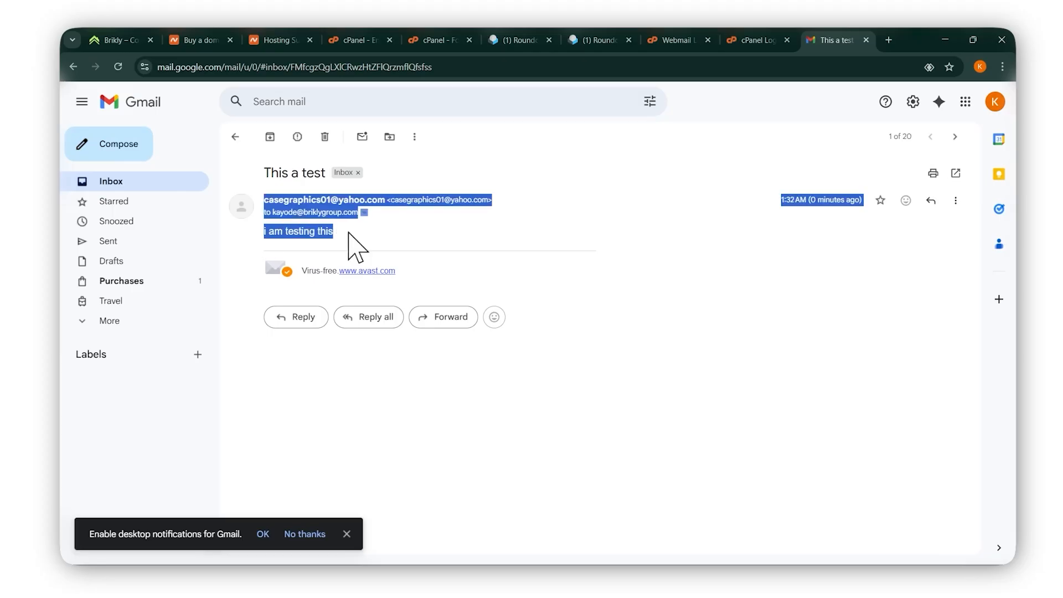
{"action": "left_click", "coordinate": [569, 232]}
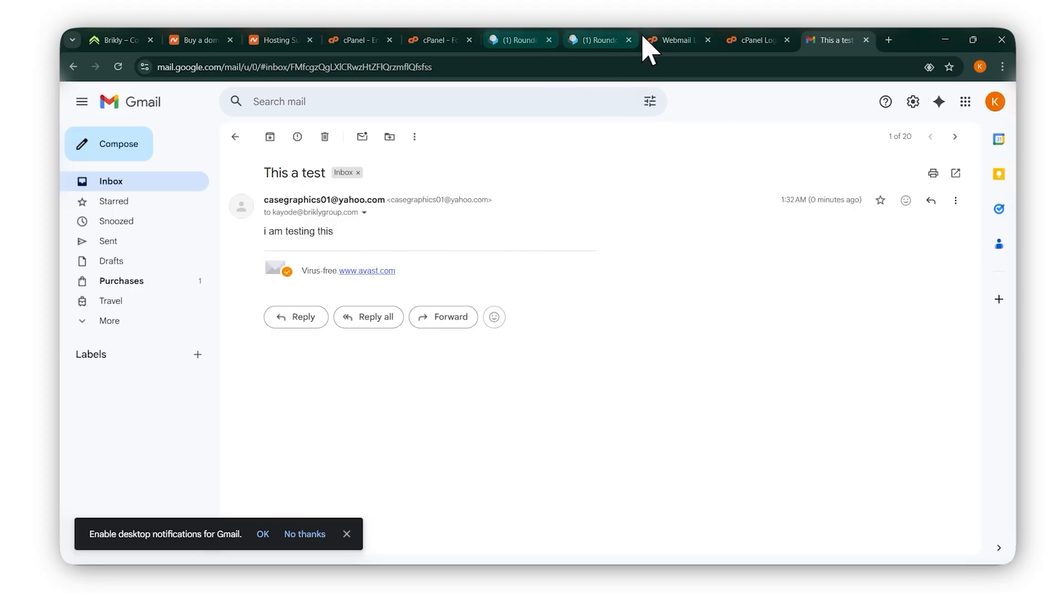
Look through the open Roundcube and cPanel tabs, ending on the Webmail login page.
{"action": "left_click", "coordinate": [689, 41]}
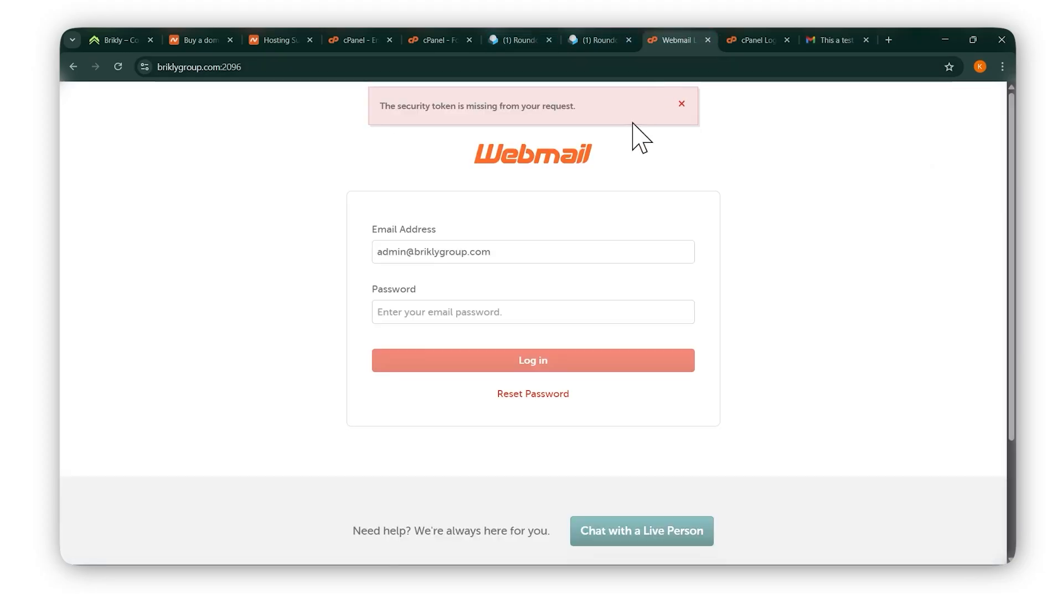
{"action": "left_click", "coordinate": [609, 41]}
{"action": "left_click", "coordinate": [507, 44]}
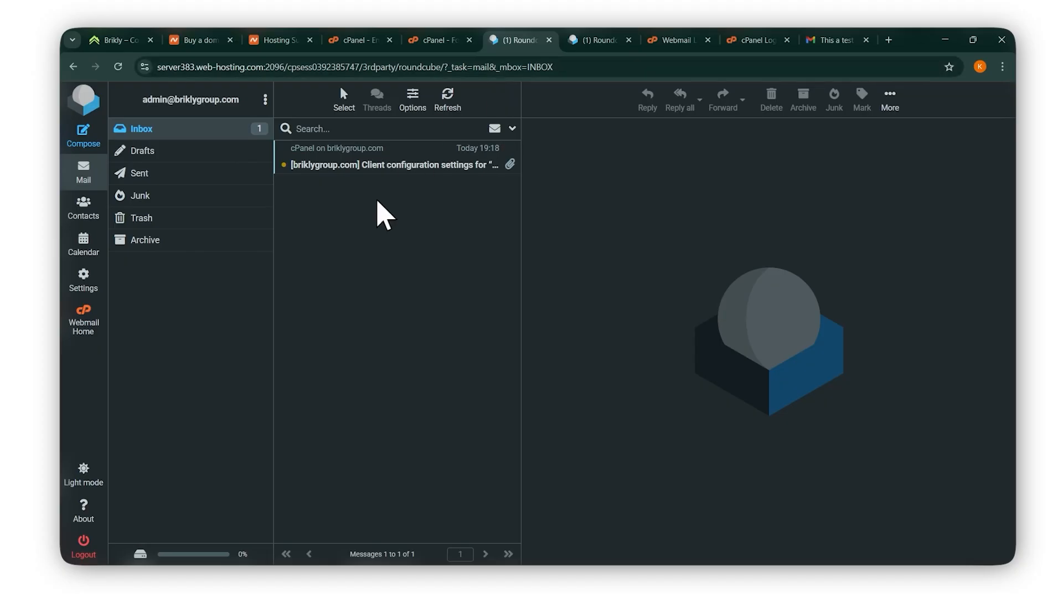
{"action": "left_click", "coordinate": [439, 35]}
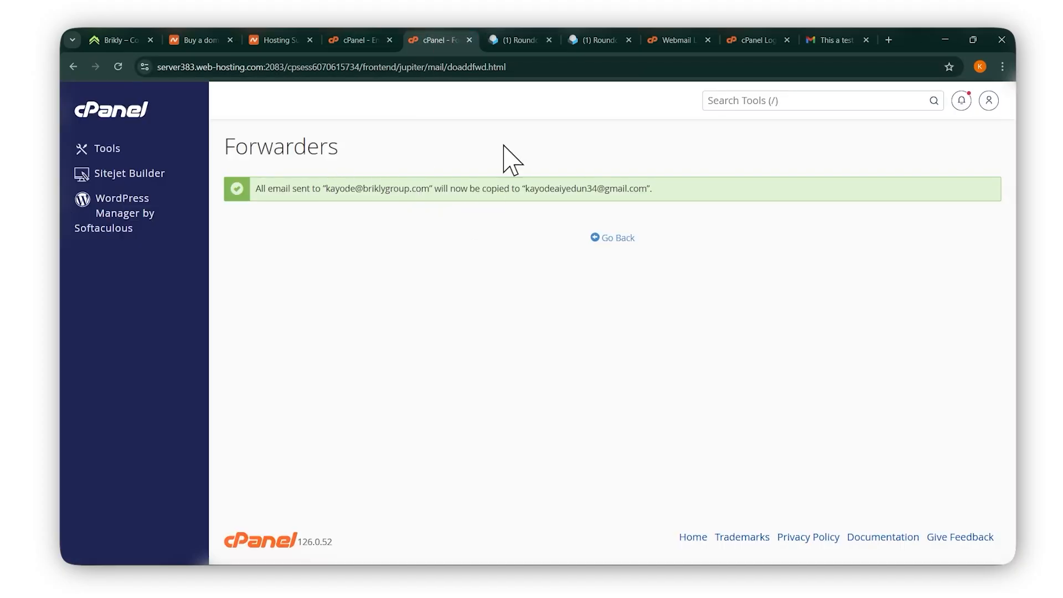
{"action": "left_click", "coordinate": [501, 40]}
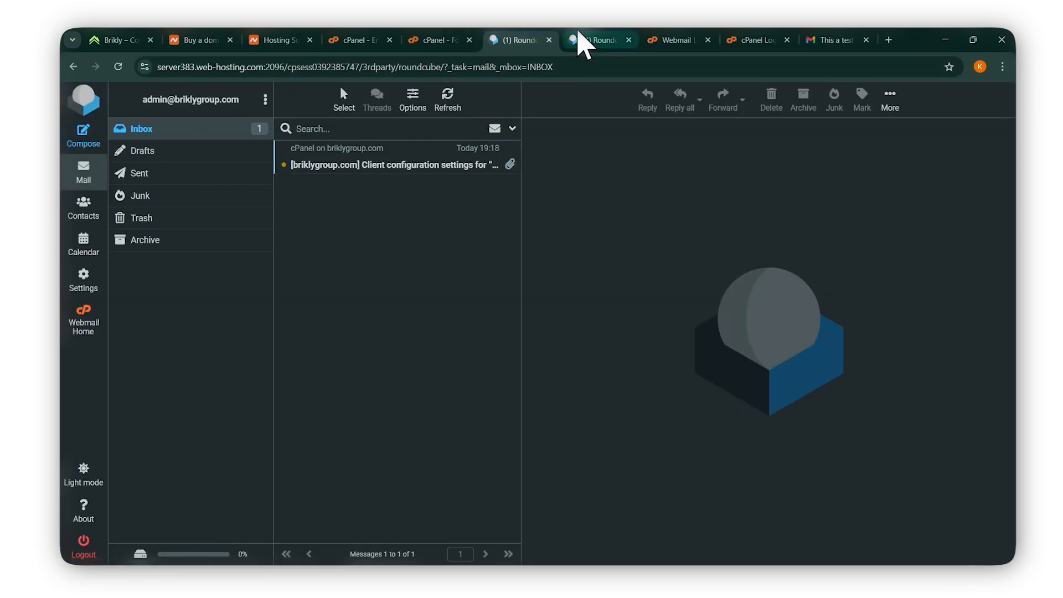
{"action": "left_click", "coordinate": [587, 42]}
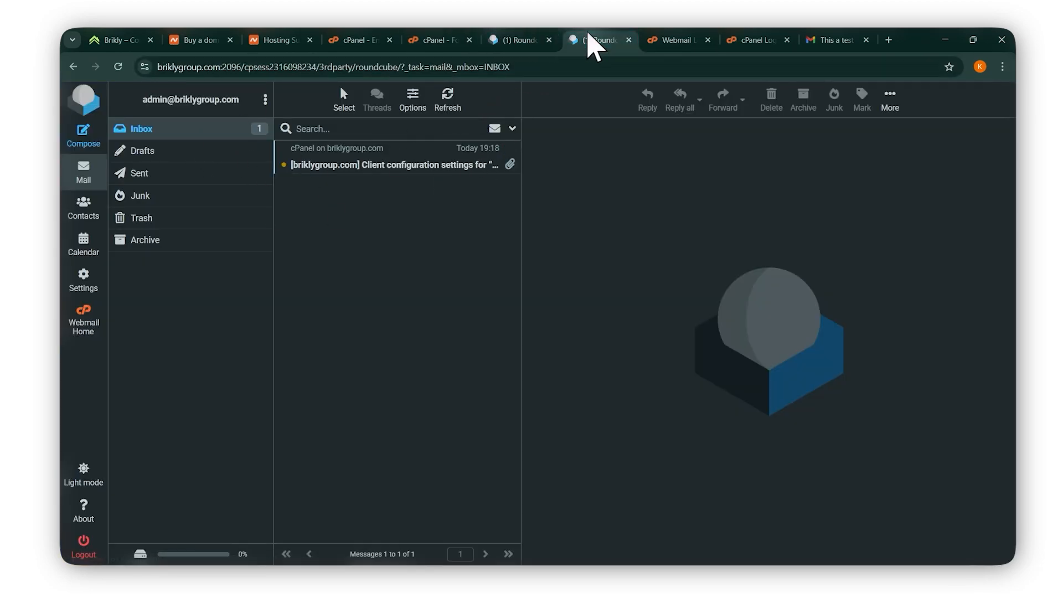
{"action": "left_click", "coordinate": [673, 42]}
Log into Webmail with the forwarded mailbox's address and password, then open 'This a test'.
{"action": "left_click", "coordinate": [489, 255]}
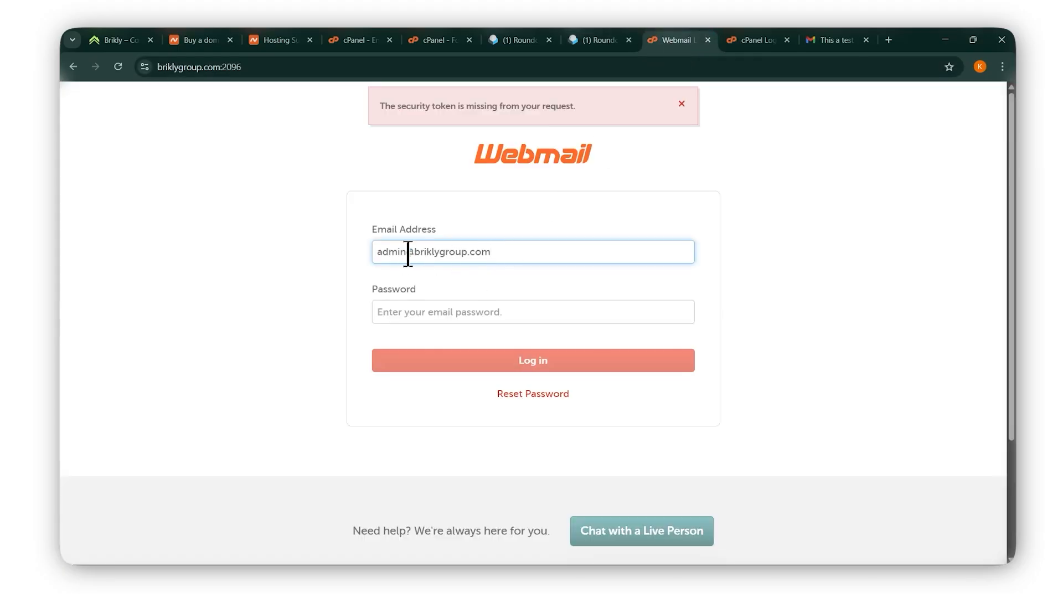
{"action": "left_click_drag", "start_coordinate": [386, 252], "coordinate": [351, 254]}
{"action": "left_click", "coordinate": [430, 311]}
{"action": "type", "text": "****"}
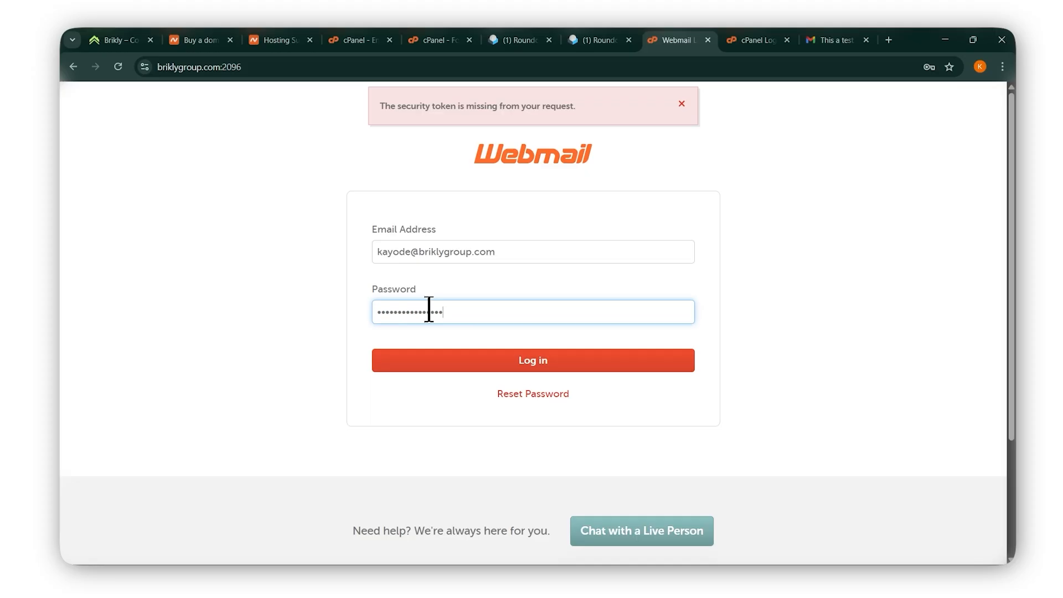
{"action": "left_click", "coordinate": [535, 362]}
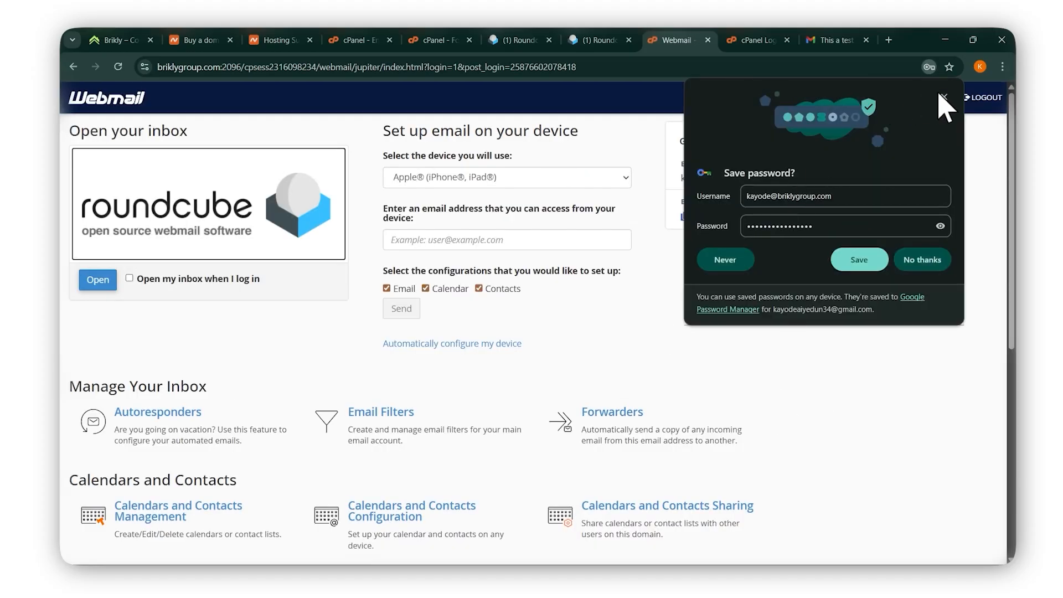
{"action": "left_click", "coordinate": [942, 97]}
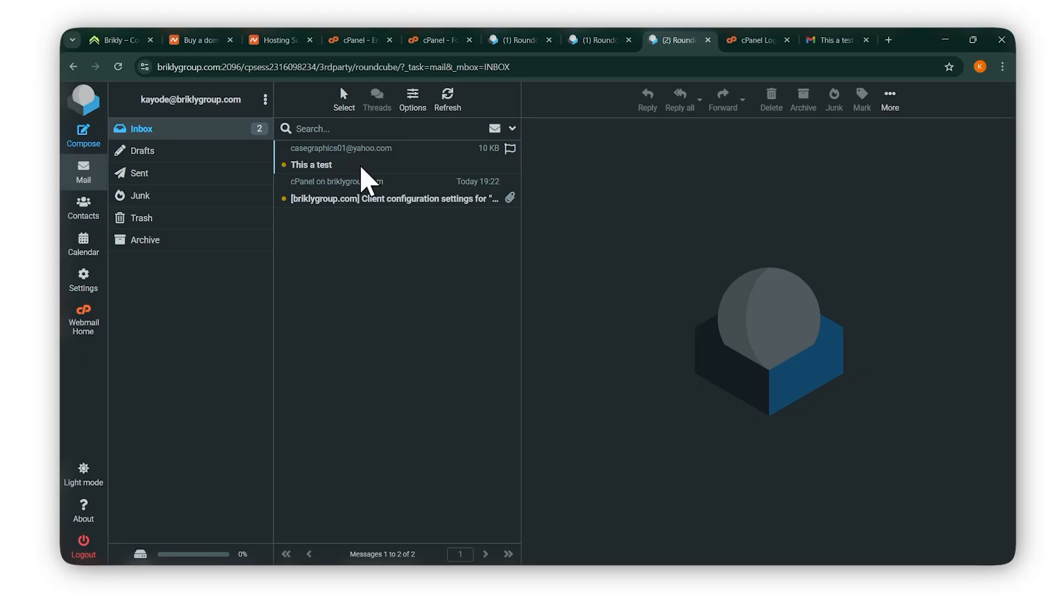
{"action": "left_click", "coordinate": [361, 167]}
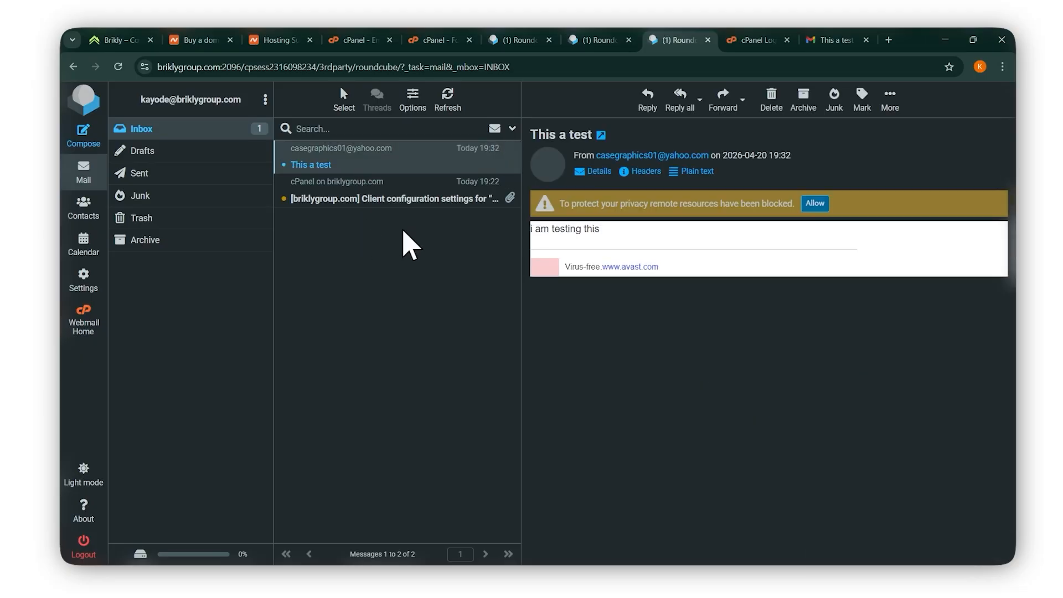